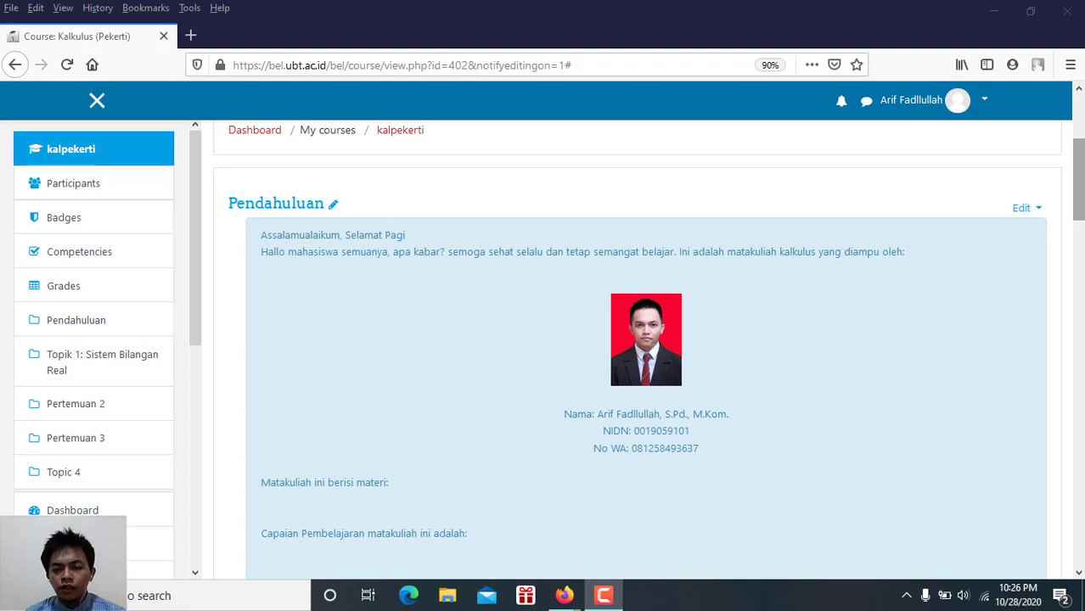
# Examine the Kalkulus (Pekerti) course page from the Pendahuluan section to Topik 1, plus the available course management options.
pyautogui.scroll(3, 637, 339)
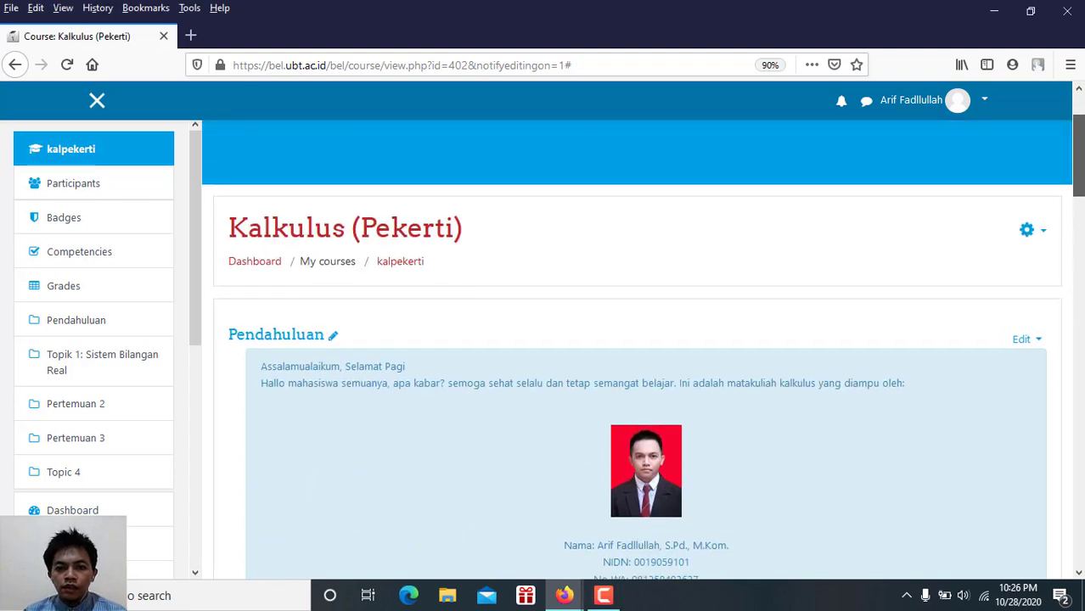
pyautogui.moveTo(1081, 144)
pyautogui.mouseDown()
pyautogui.moveTo(1081, 163)
pyautogui.moveTo(1081, 131)
pyautogui.mouseUp()
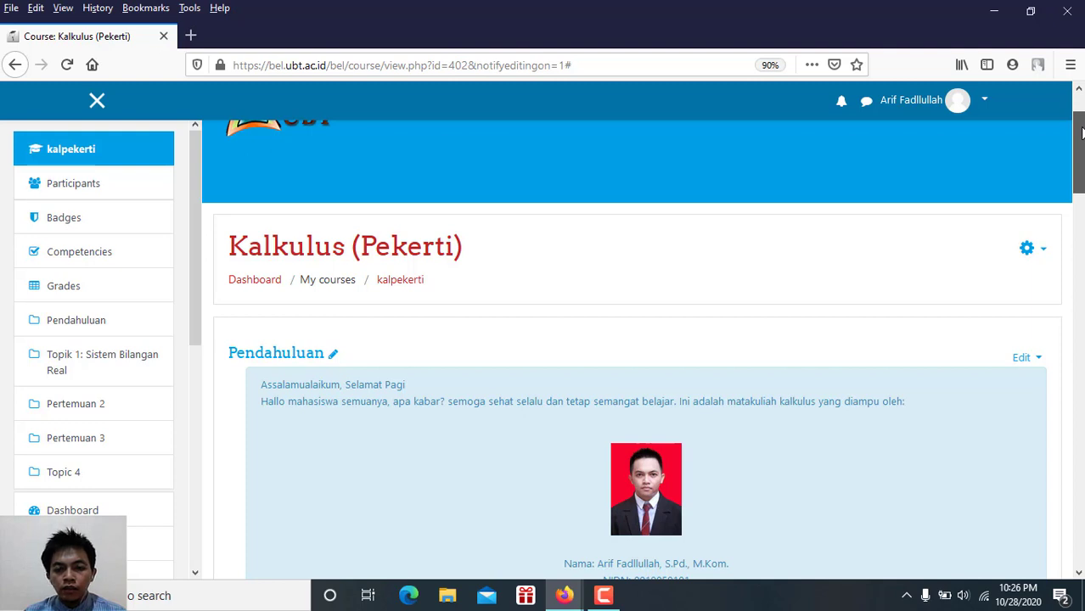
pyautogui.moveTo(1081, 132); pyautogui.dragTo(1081, 155)
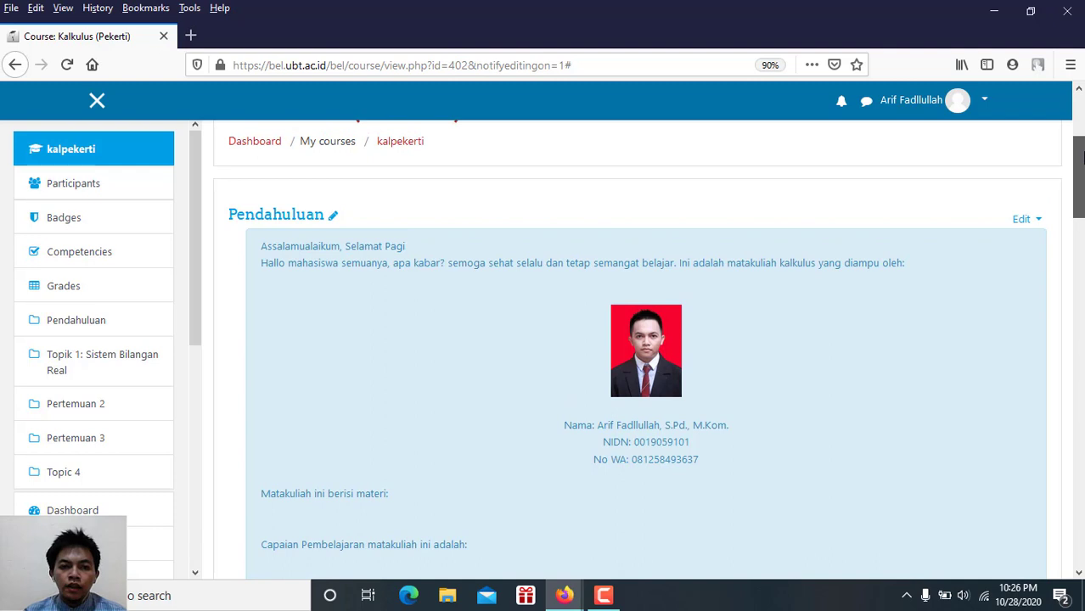
pyautogui.moveTo(1080, 156); pyautogui.dragTo(1082, 324)
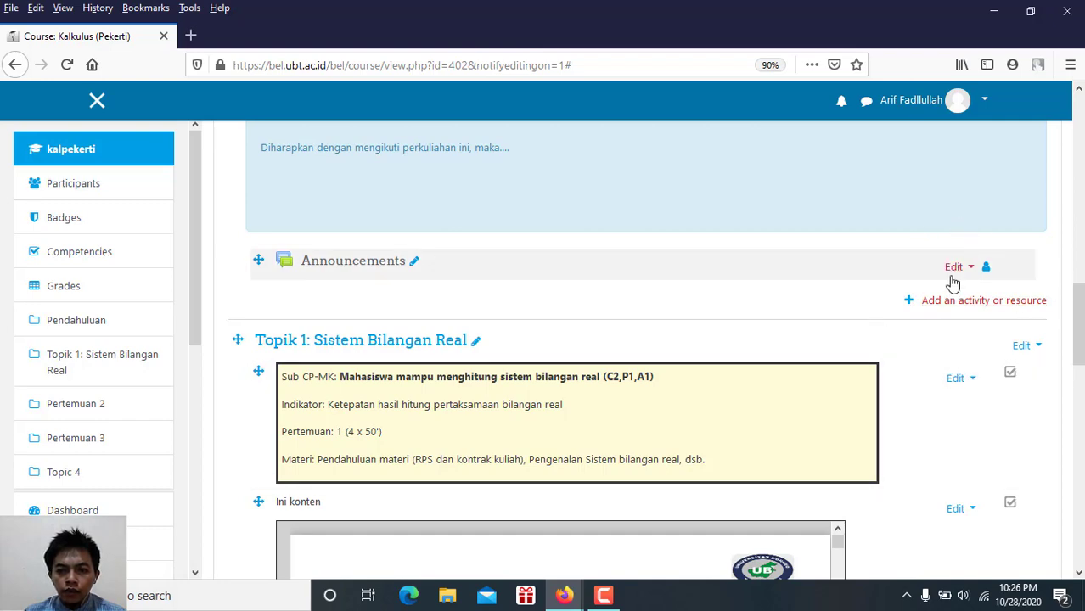
pyautogui.click(1080, 225)
pyautogui.scroll(5, 1080, 225)
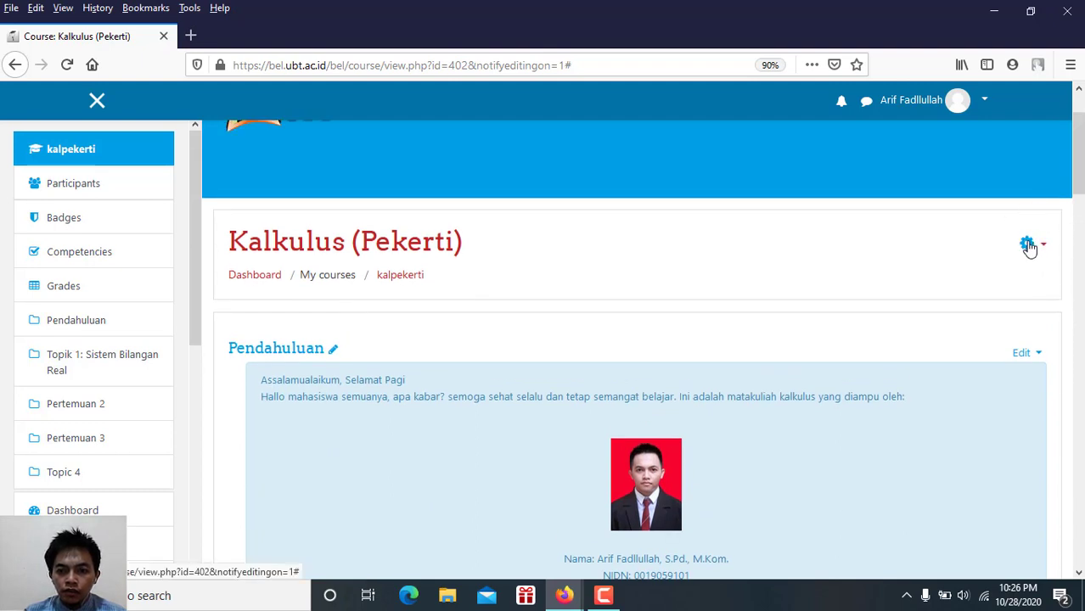
pyautogui.click(1027, 244)
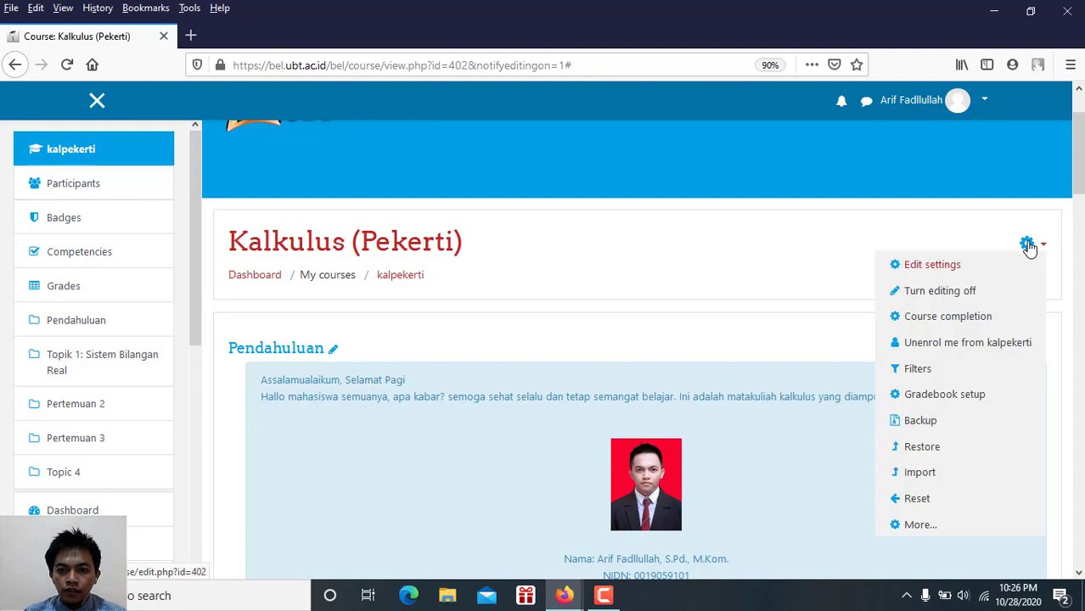
pyautogui.click(973, 290)
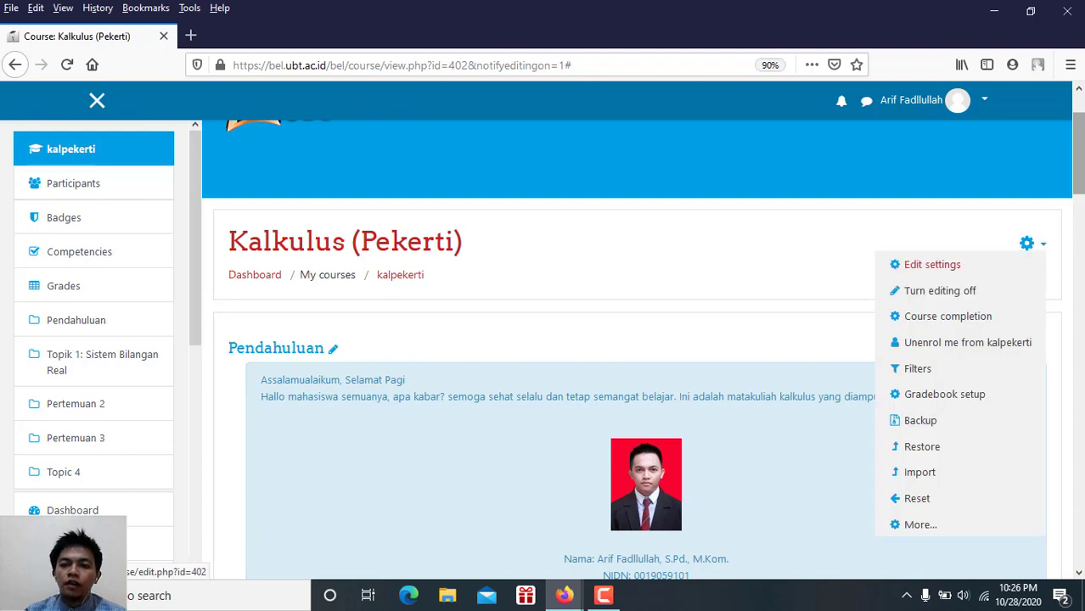
# Add a new Attendance activity to the Pendahuluan section of the course.
pyautogui.scroll(-10, 1083, 344)
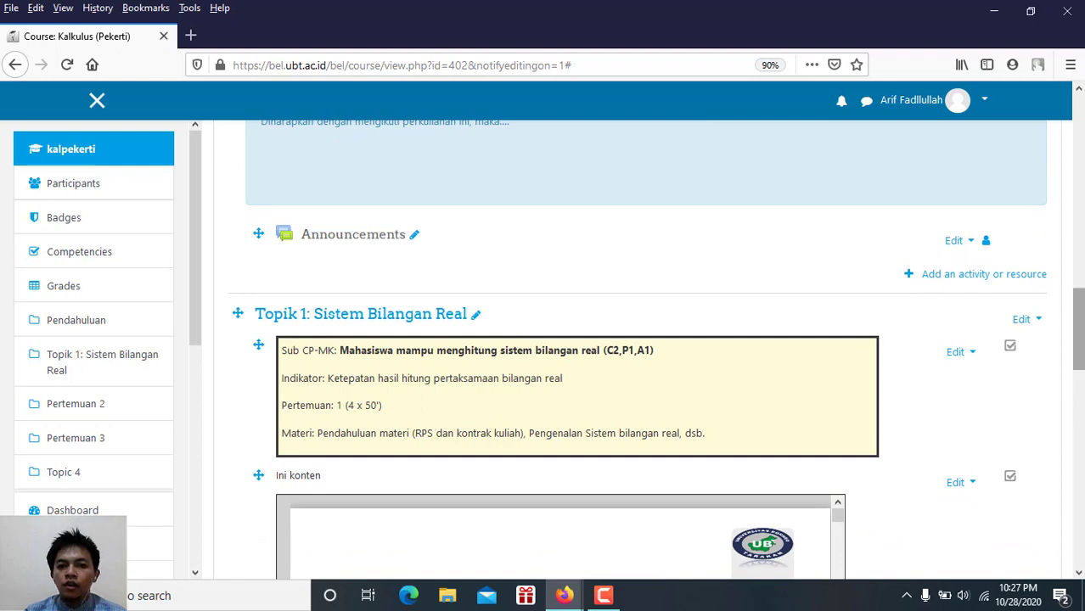
pyautogui.scroll(5, 1078, 327)
pyautogui.scroll(-1, 1078, 305)
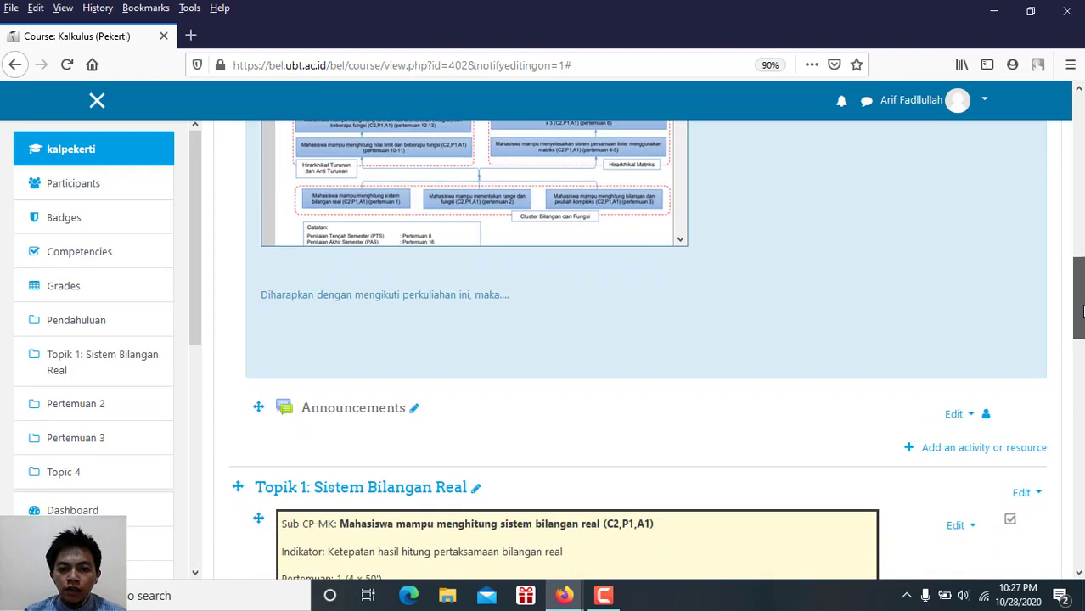
pyautogui.moveTo(1078, 310); pyautogui.dragTo(1077, 341)
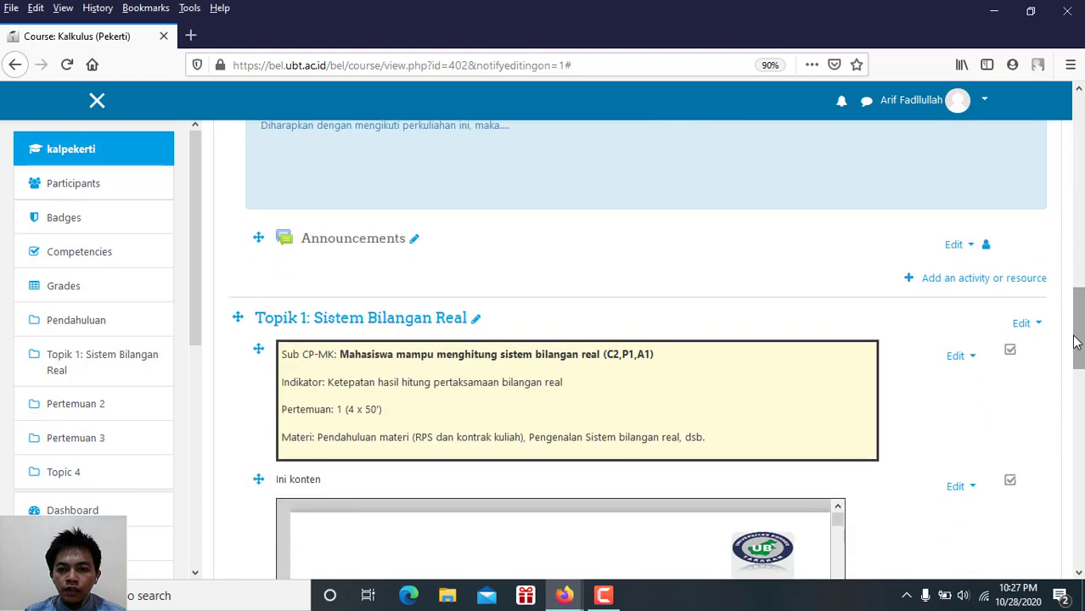
pyautogui.click(984, 280)
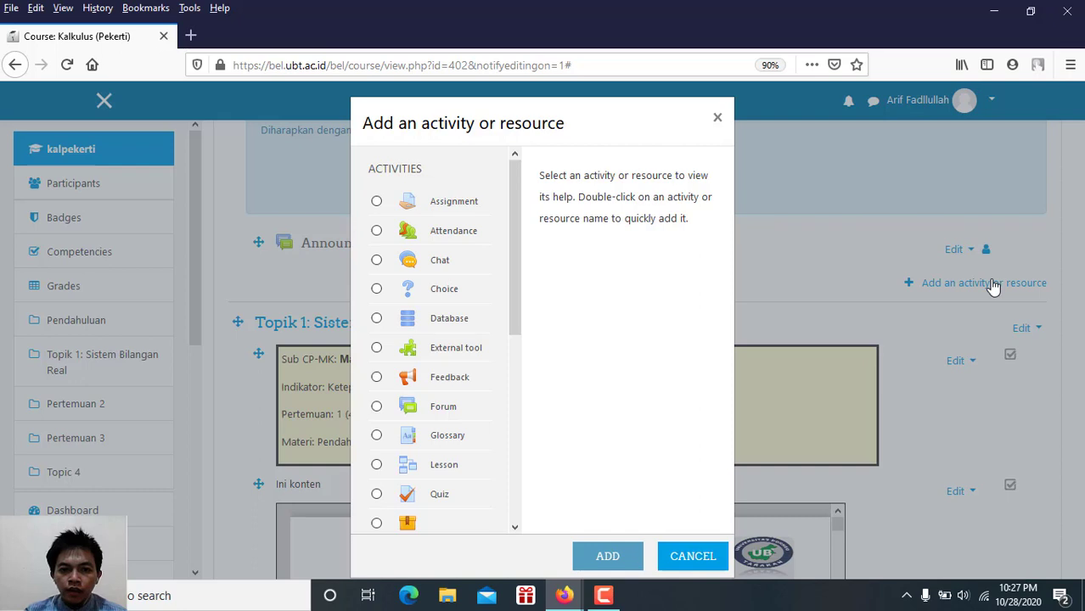
pyautogui.click(472, 234)
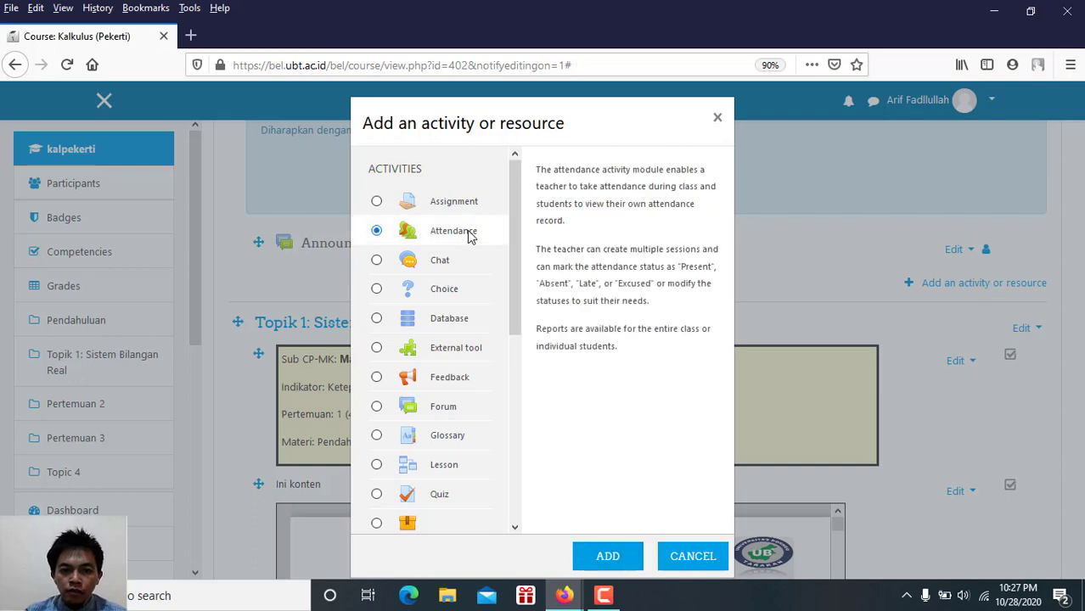
pyautogui.click(609, 559)
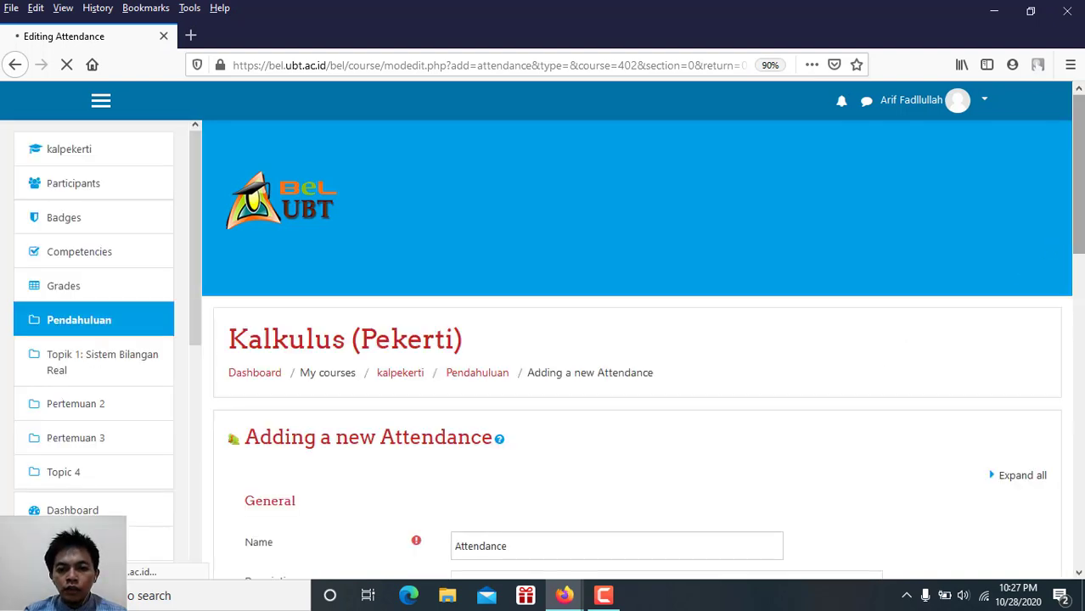
# Replace the default name of the new attendance activity with "Absensi".
pyautogui.scroll(-5, 1081, 188)
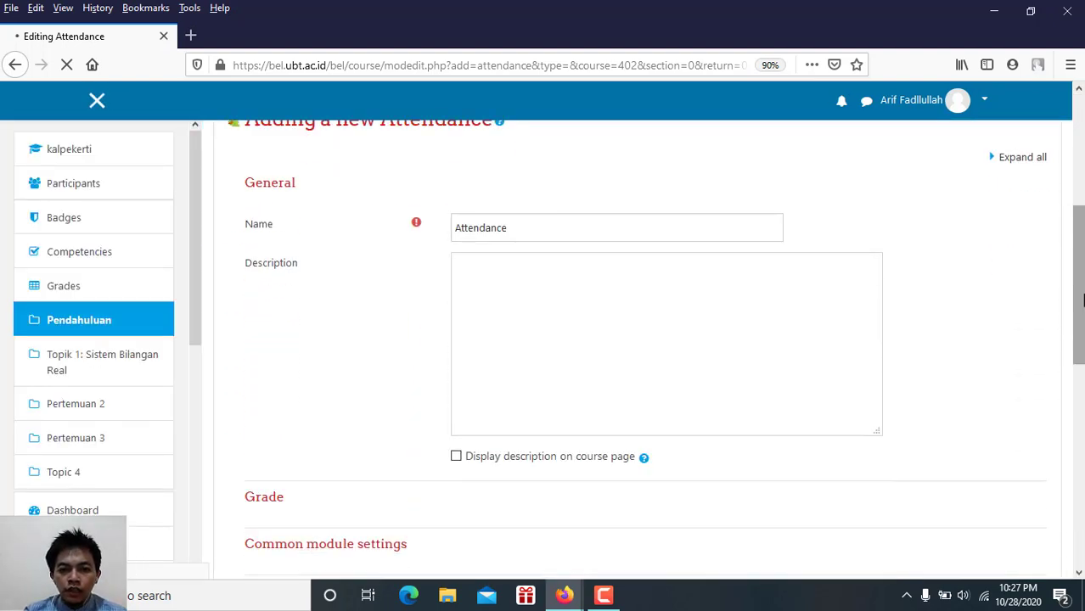
pyautogui.click(523, 234)
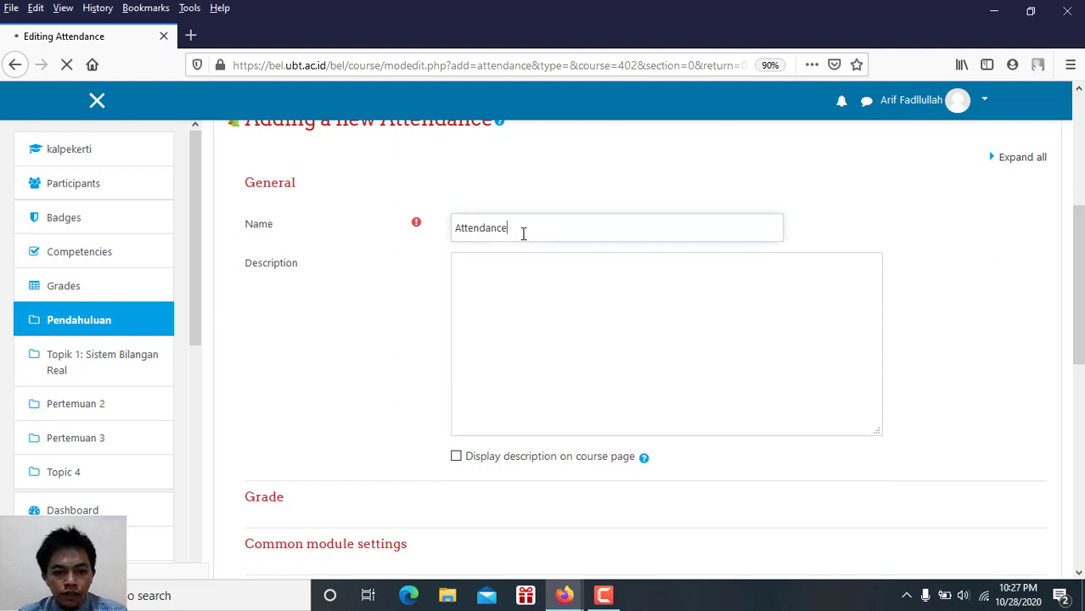
pyautogui.doubleClick(523, 234)
pyautogui.write('Absen')
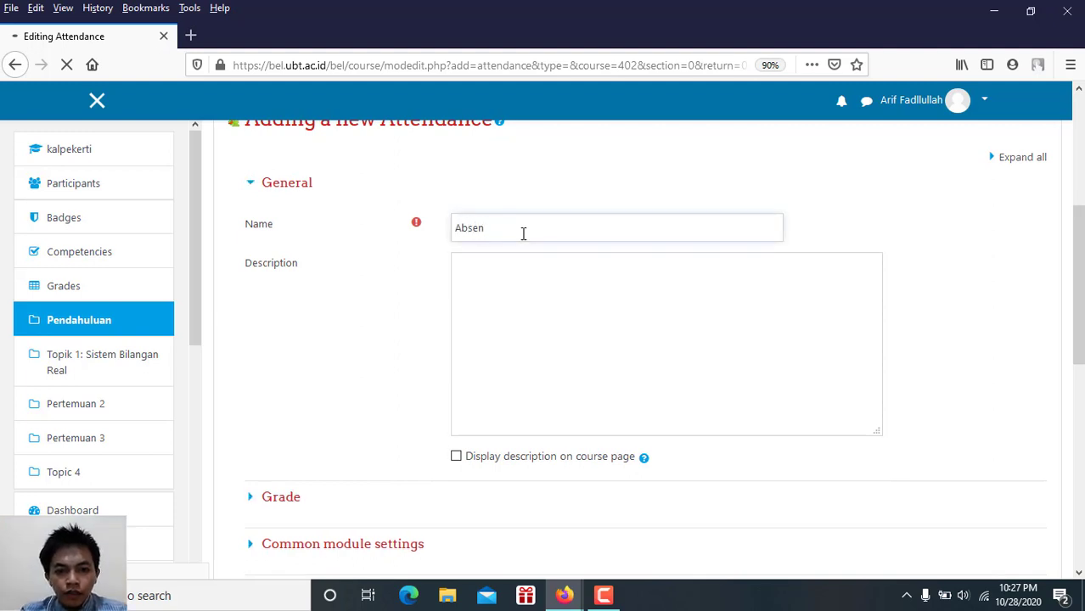
pyautogui.write('s')
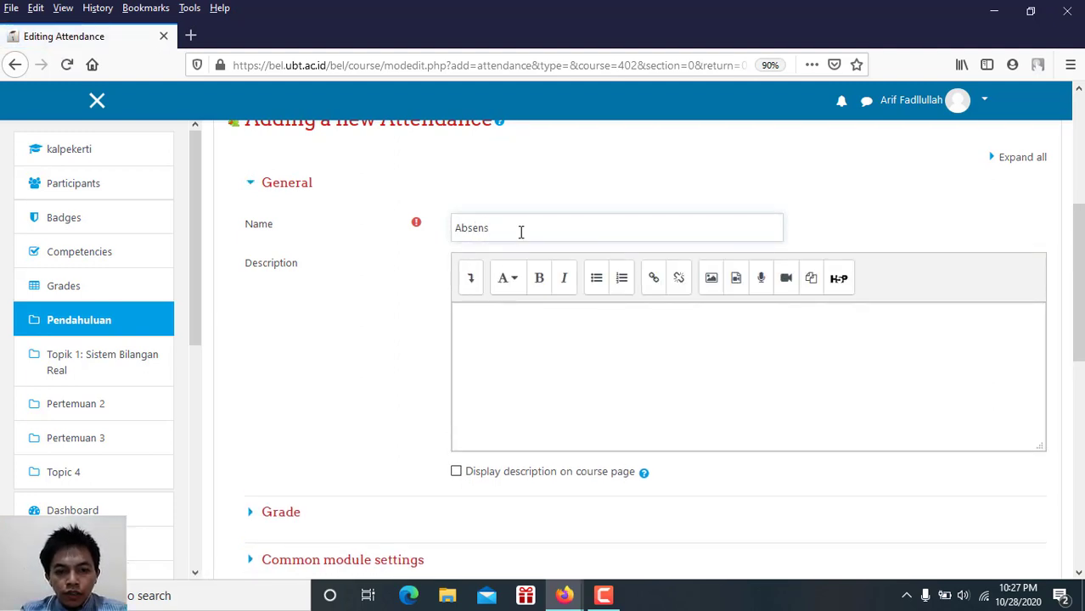
pyautogui.write('o')
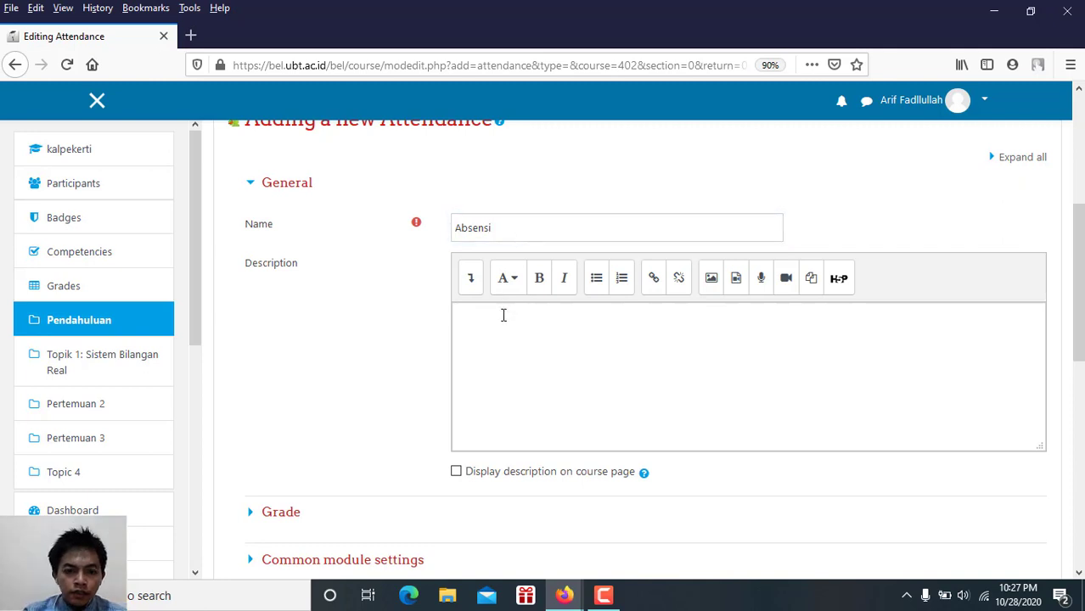
# Enter the description "Absensi dibuka di setiap hari selasa, pukul 13.00 s/d 13.30" and enable displaying the description on the course page.
pyautogui.click(503, 315)
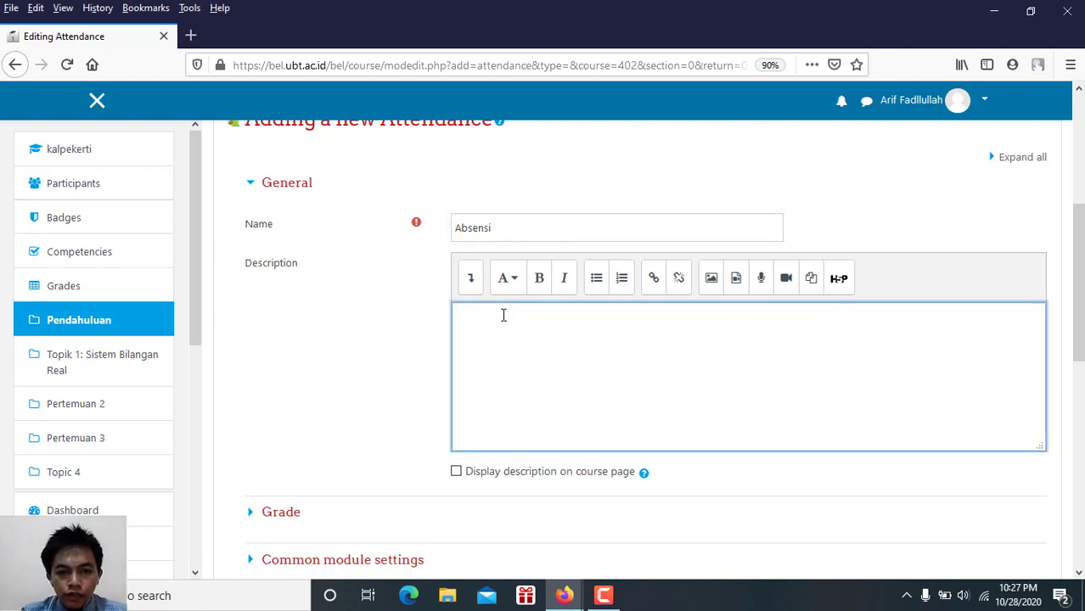
pyautogui.write('Absensi')
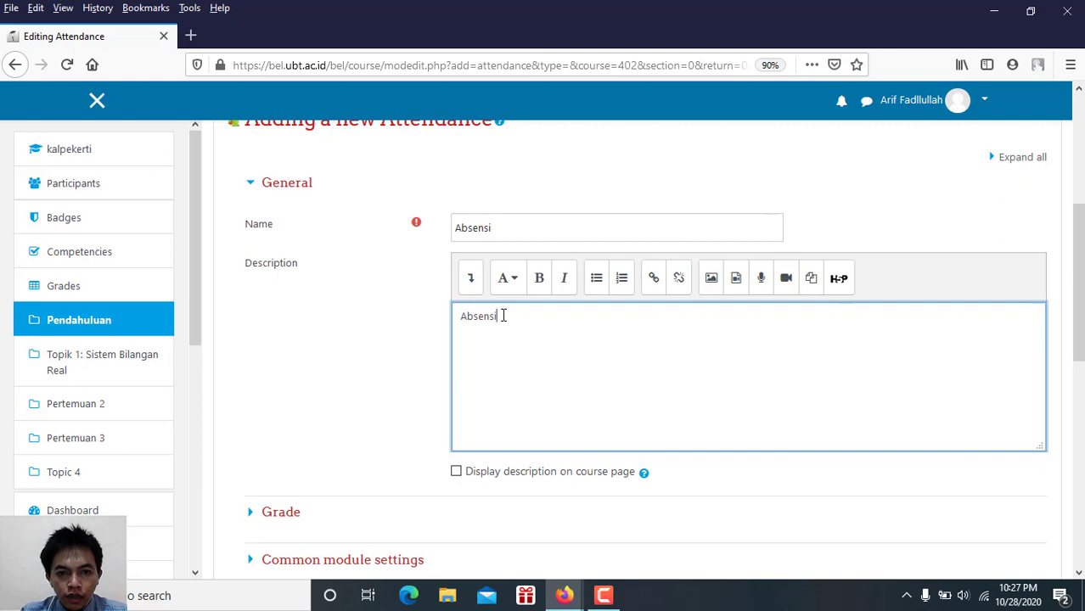
pyautogui.write(' dibuka di set')
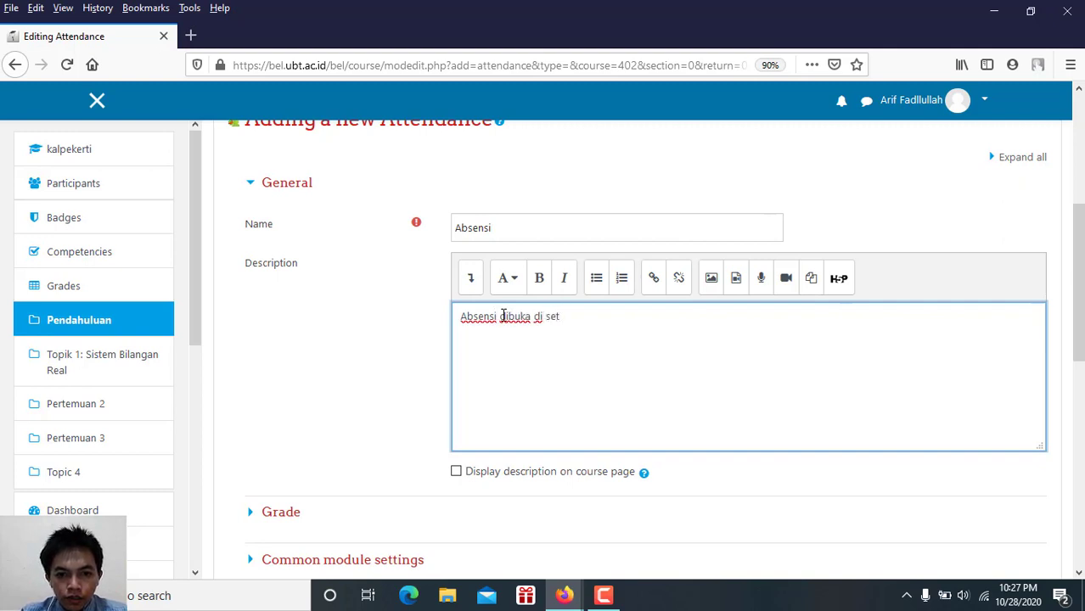
pyautogui.write('tia')
pyautogui.press('BackSpace')
pyautogui.press('BackSpace')
pyautogui.press('BackSpace')
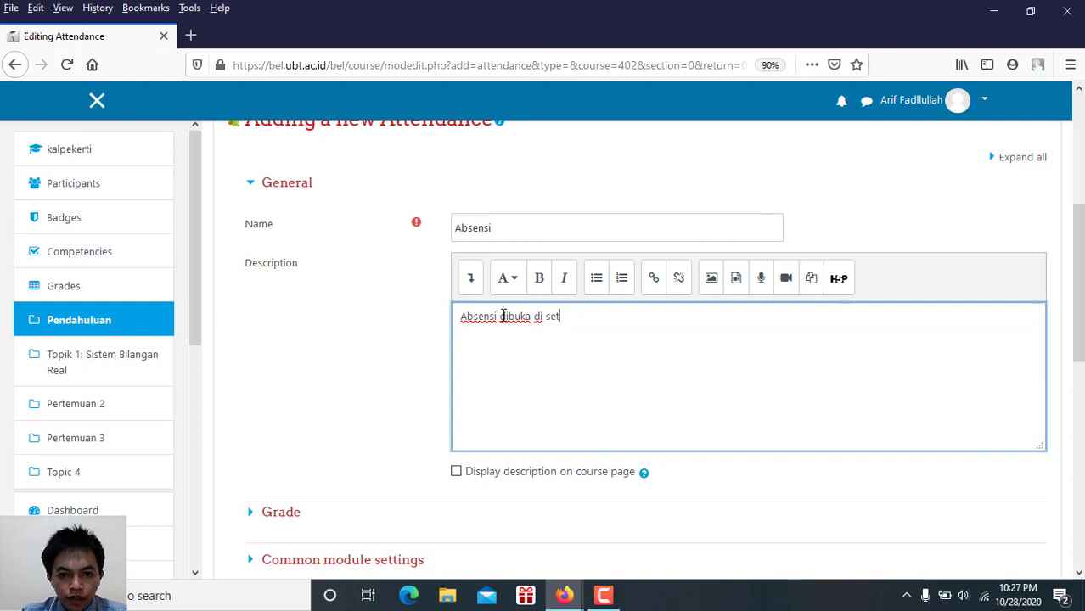
pyautogui.write('iap hari se')
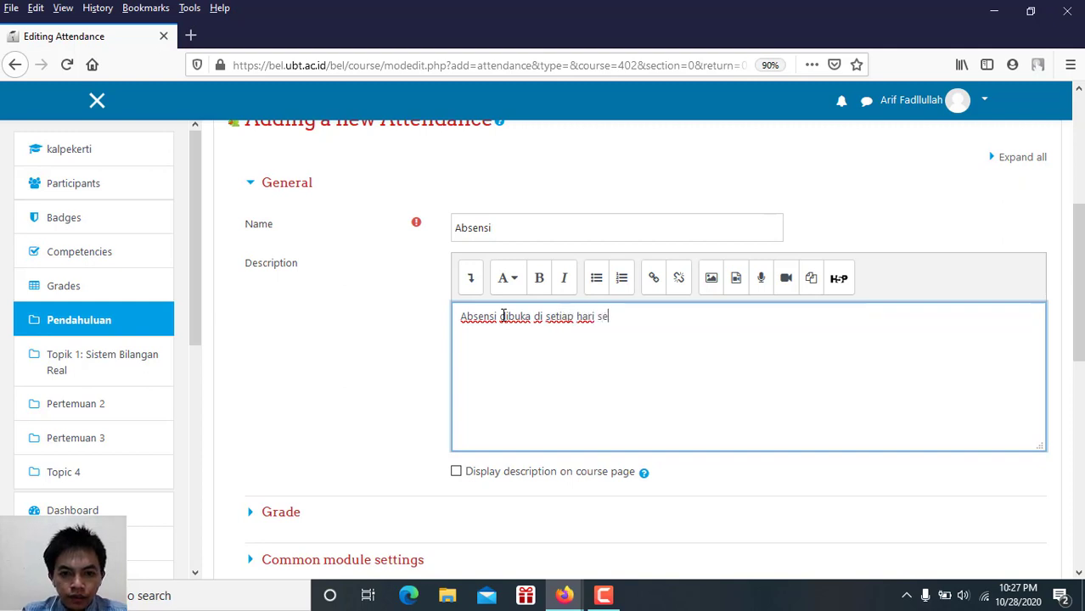
pyautogui.write('lasa, puk')
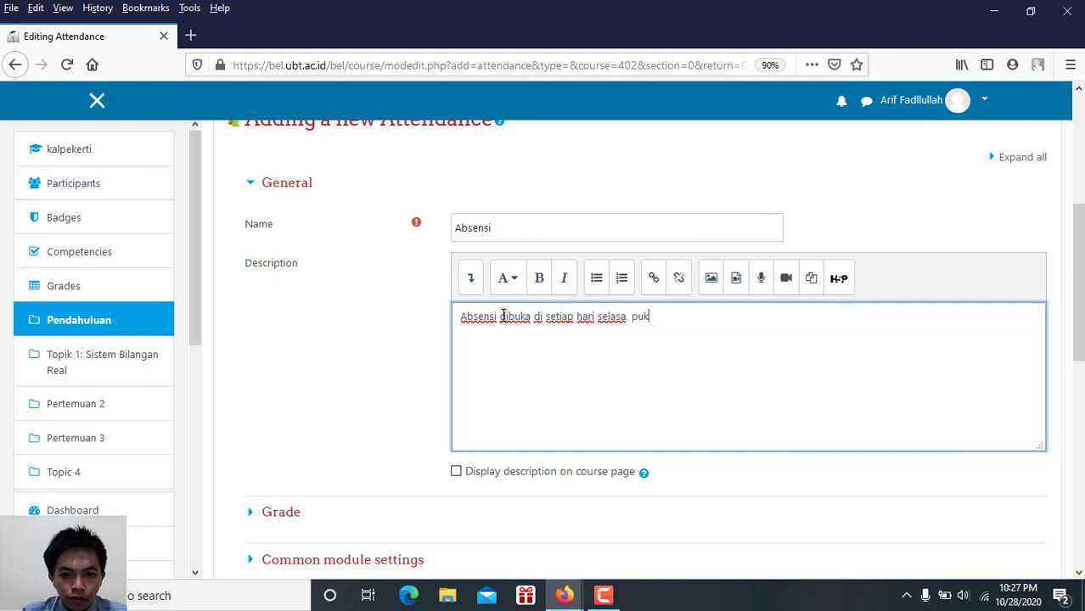
pyautogui.write('ul 13.00 s/d')
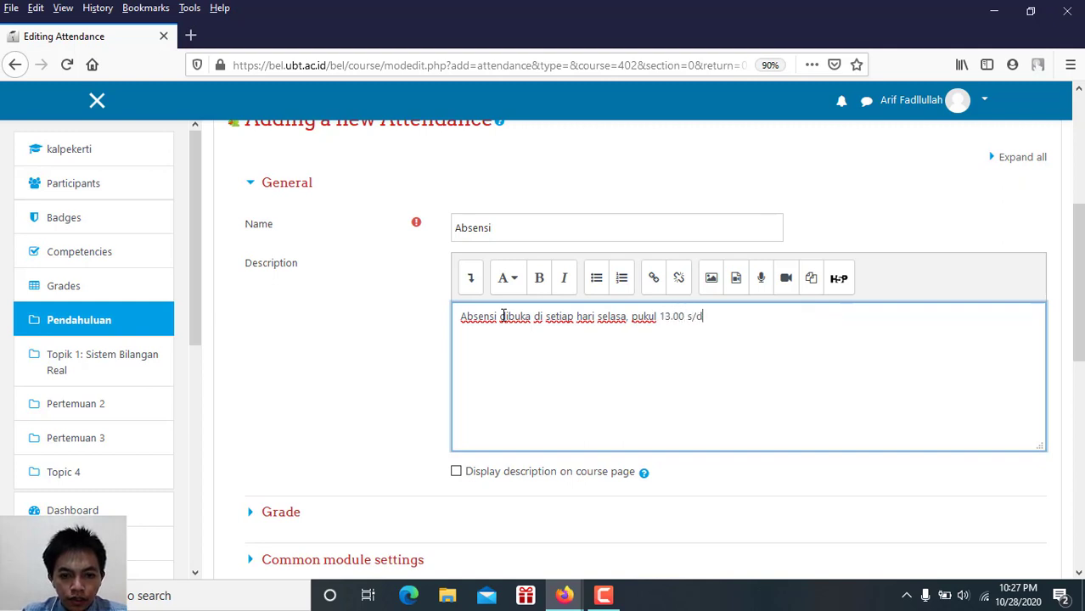
pyautogui.write(' 13.3')
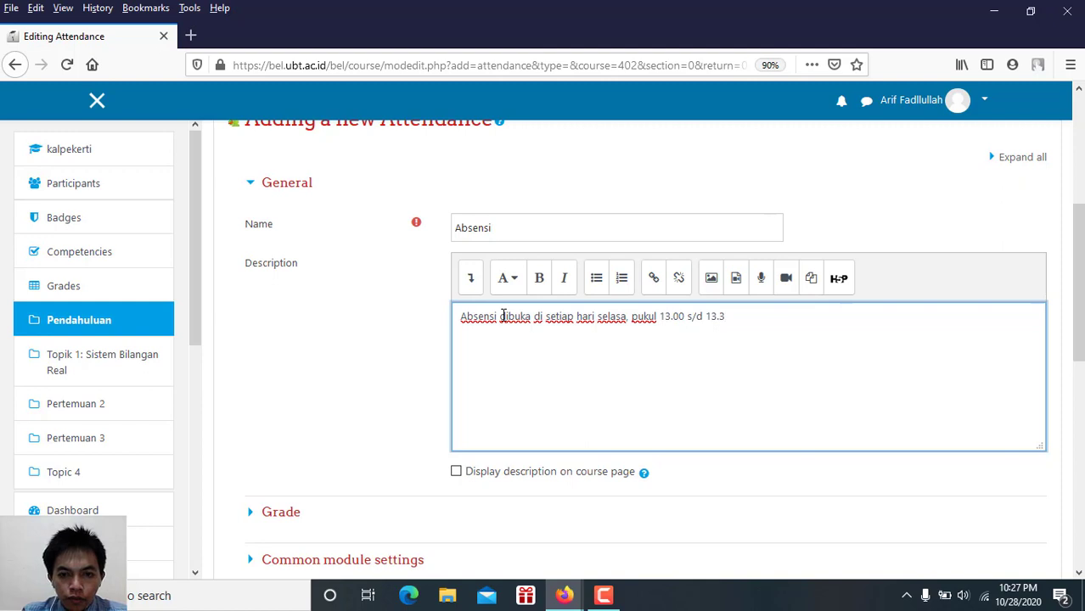
pyautogui.write('0')
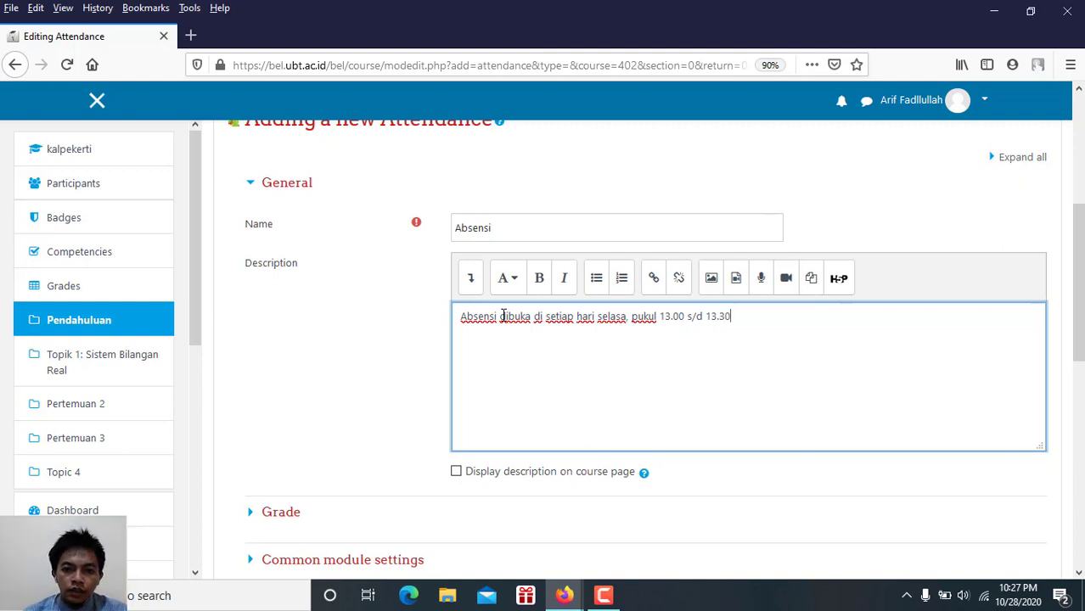
pyautogui.click(462, 481)
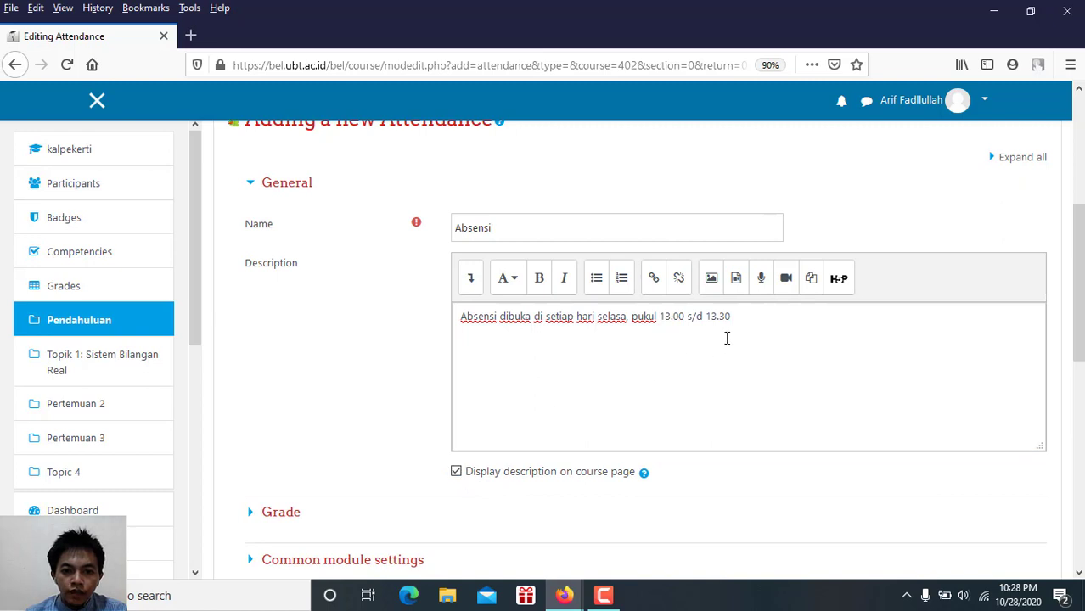
# Append ". Lebih dari waktu yang ditetapkan, dianggap alpha" to the end of the attendance description.
pyautogui.click(760, 315)
pyautogui.write('Leb')
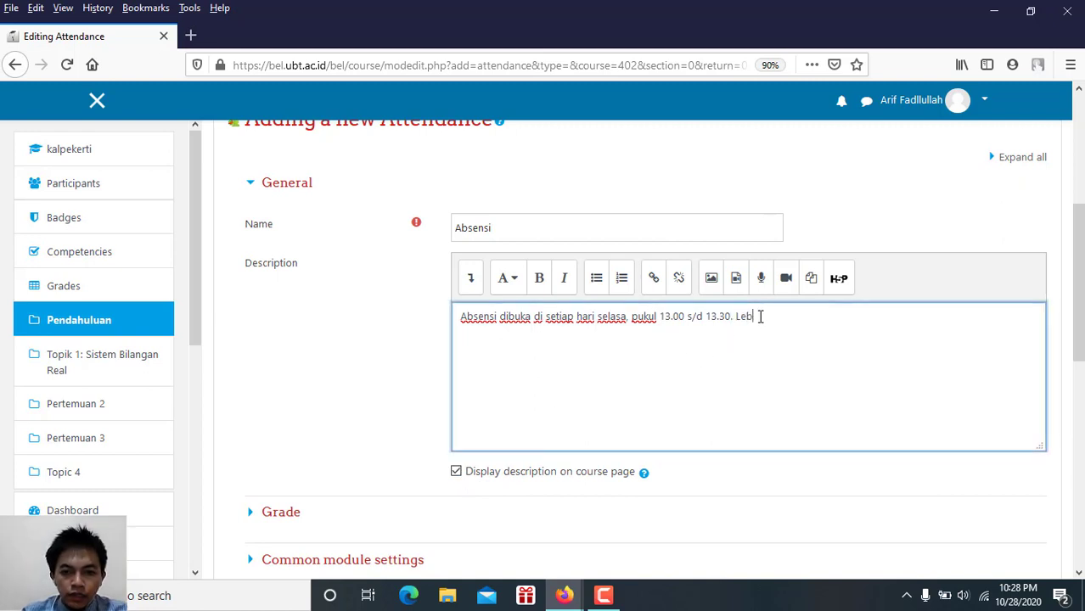
pyautogui.write('ih dari wak')
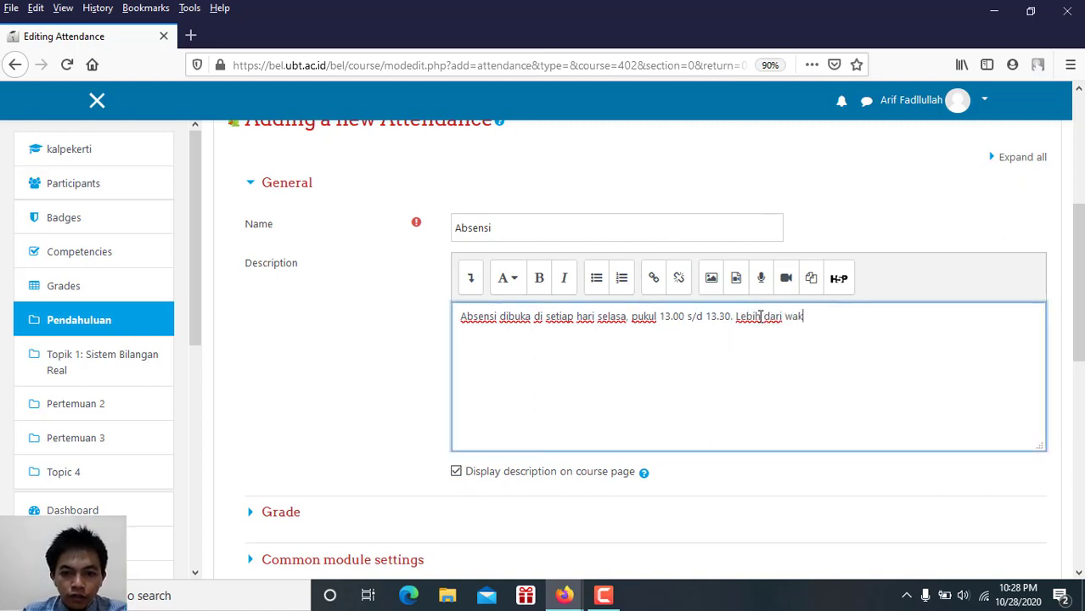
pyautogui.write('tu yang dit')
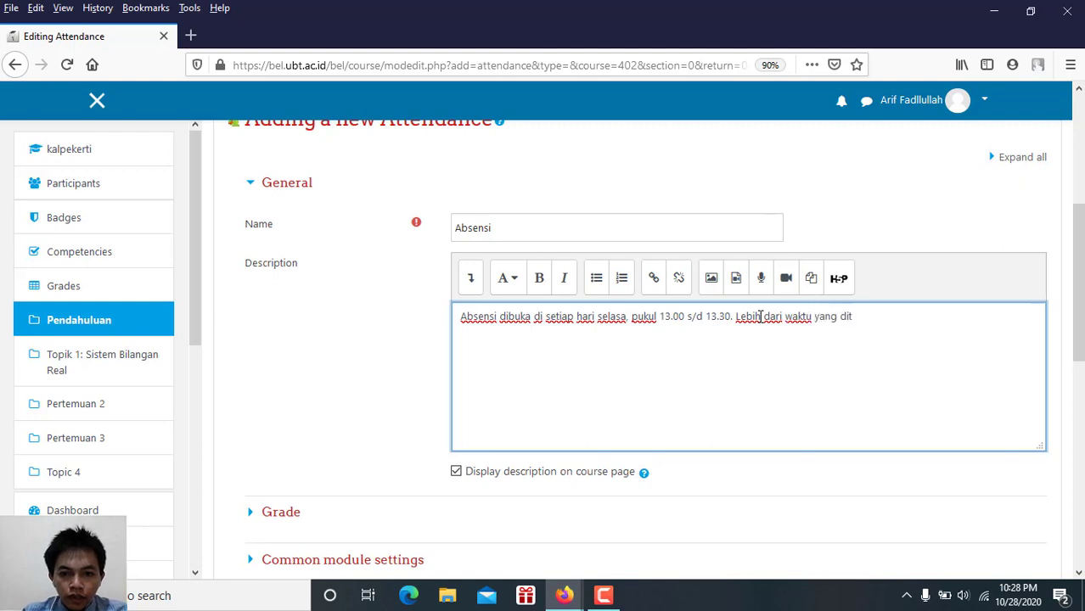
pyautogui.write('etapkan. d')
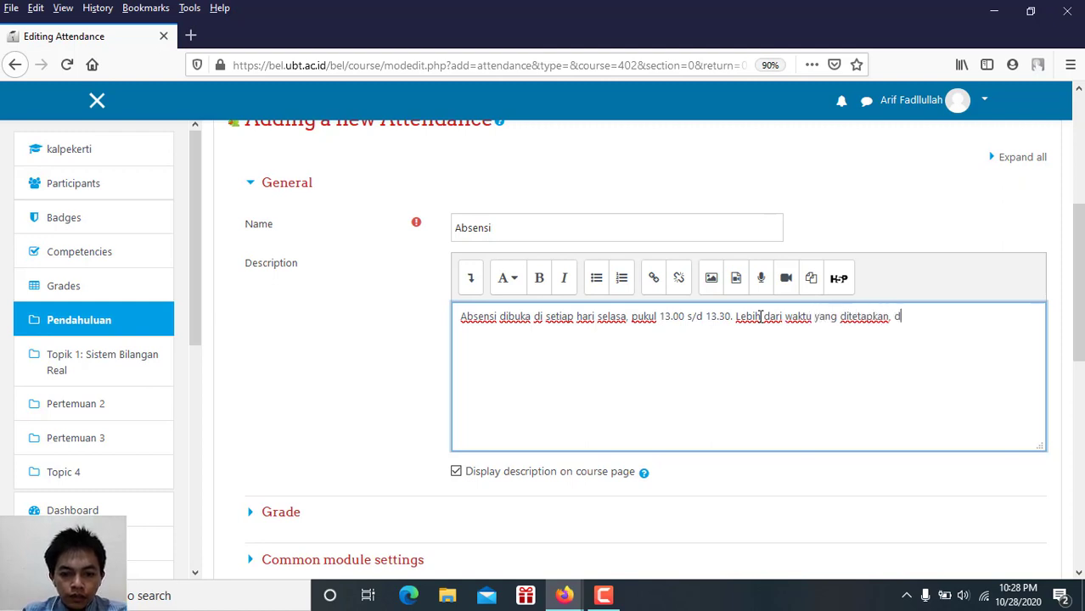
pyautogui.write('ianggap a')
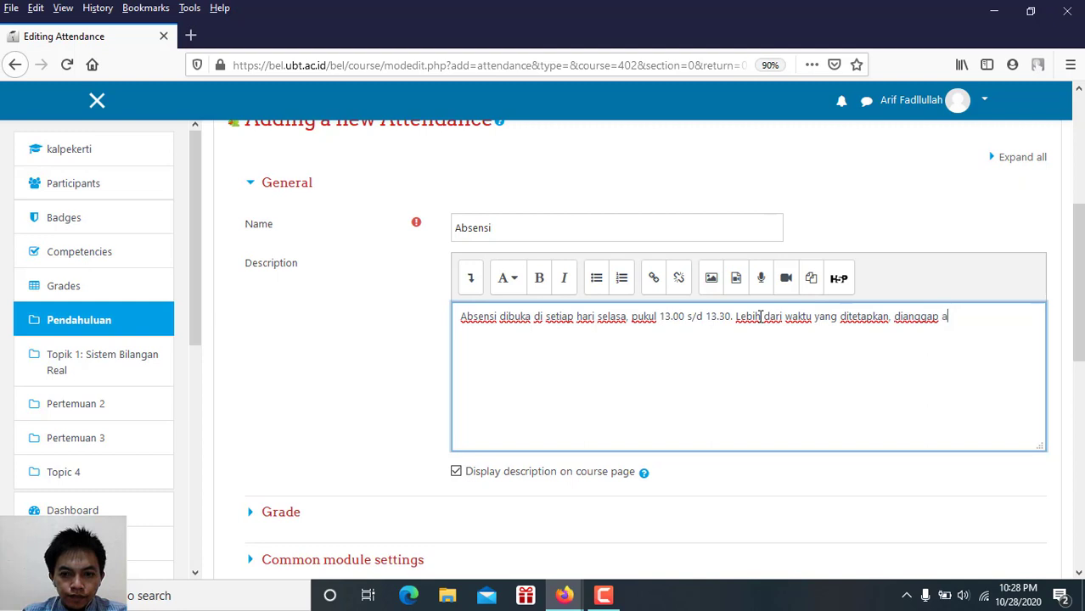
pyautogui.write('lpa')
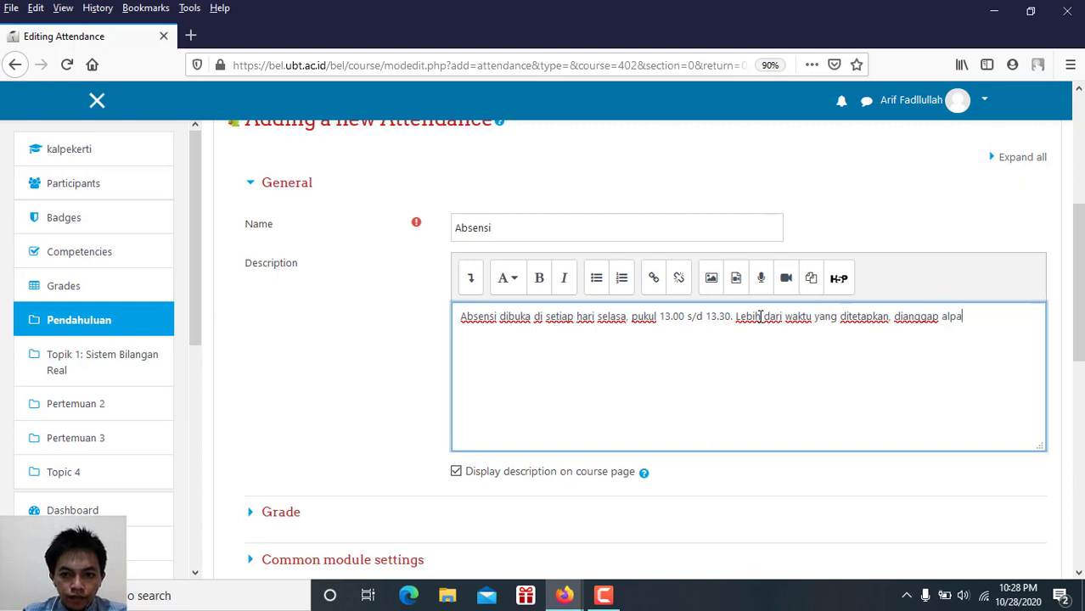
pyautogui.press('BackSpace')
pyautogui.write('ha')
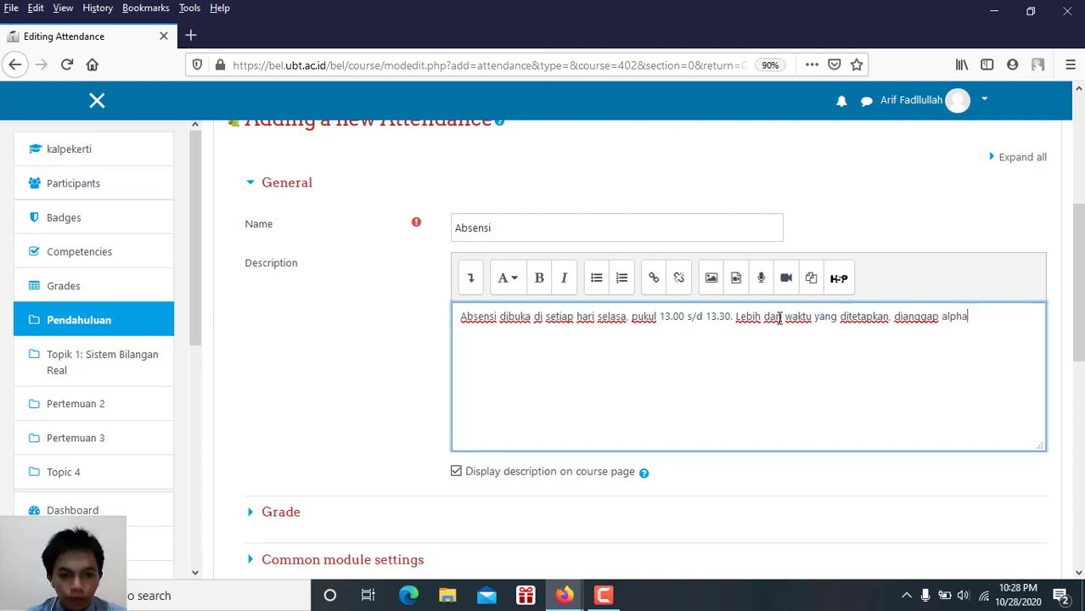
# Examine the attendance activity's grade type options, maximum grade and common module settings.
pyautogui.moveTo(1078, 280); pyautogui.dragTo(1080, 331)
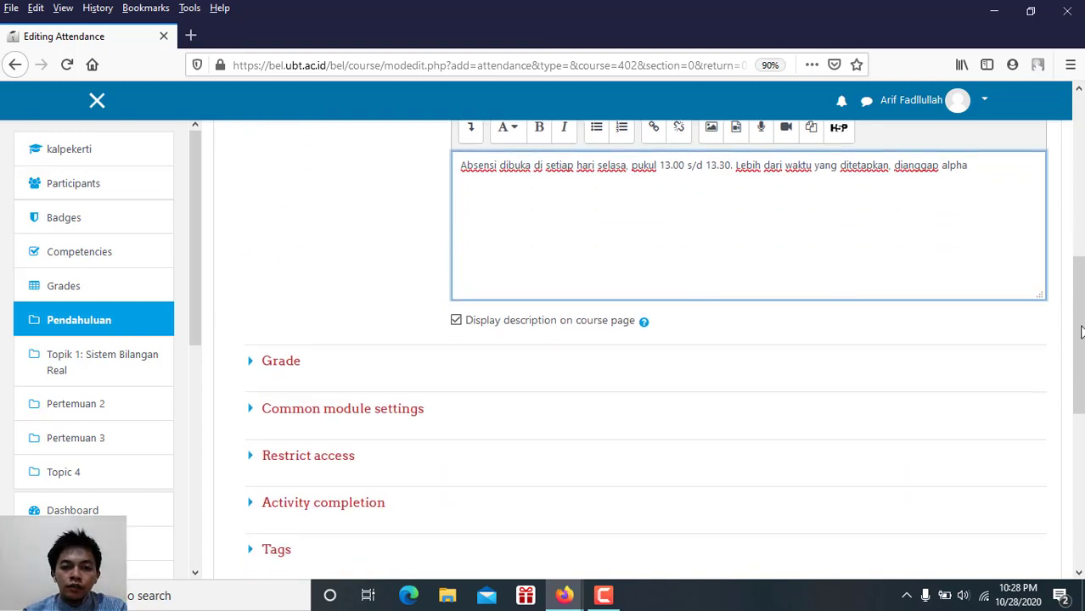
pyautogui.click(254, 366)
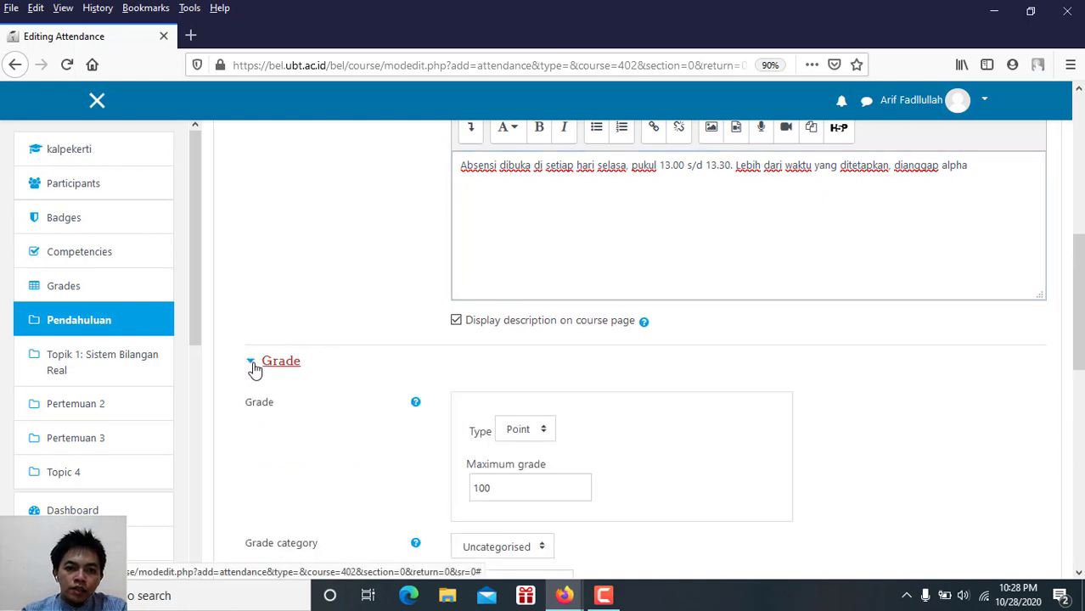
pyautogui.moveTo(1079, 304); pyautogui.dragTo(1078, 342)
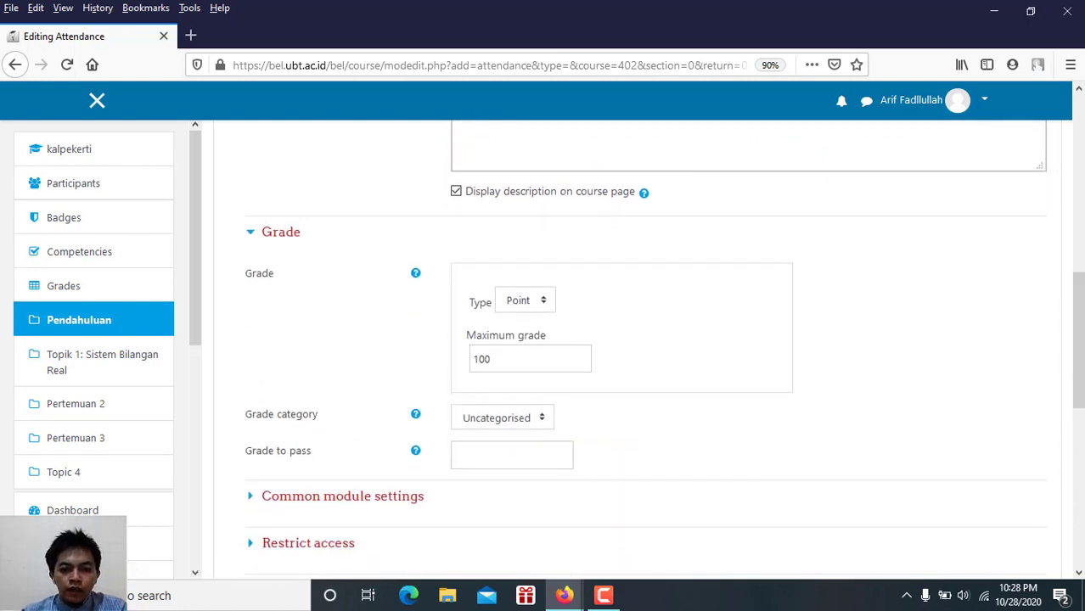
pyautogui.click(522, 308)
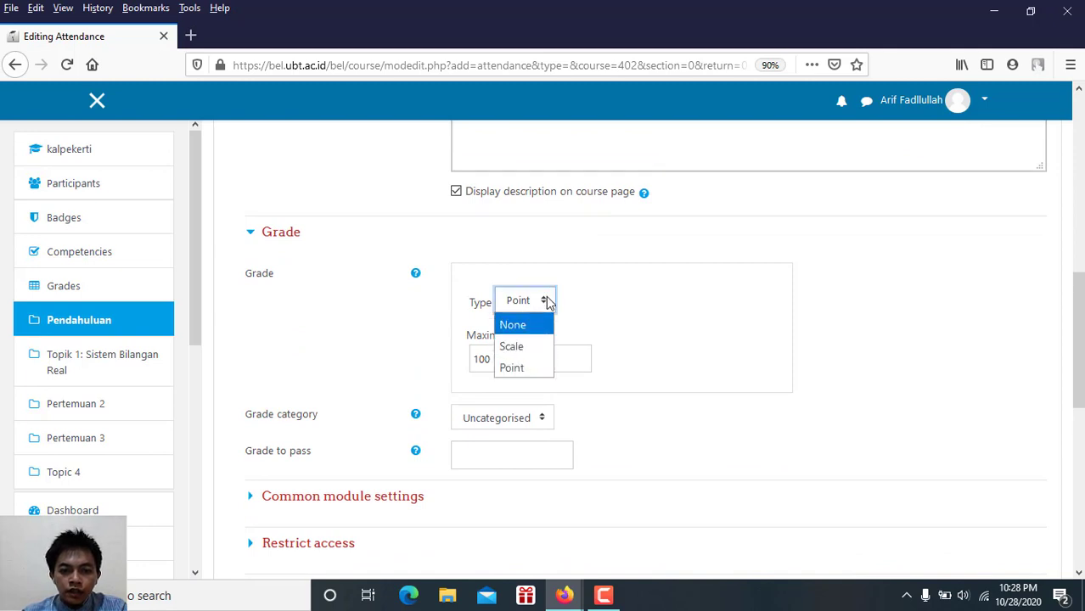
pyautogui.click(547, 303)
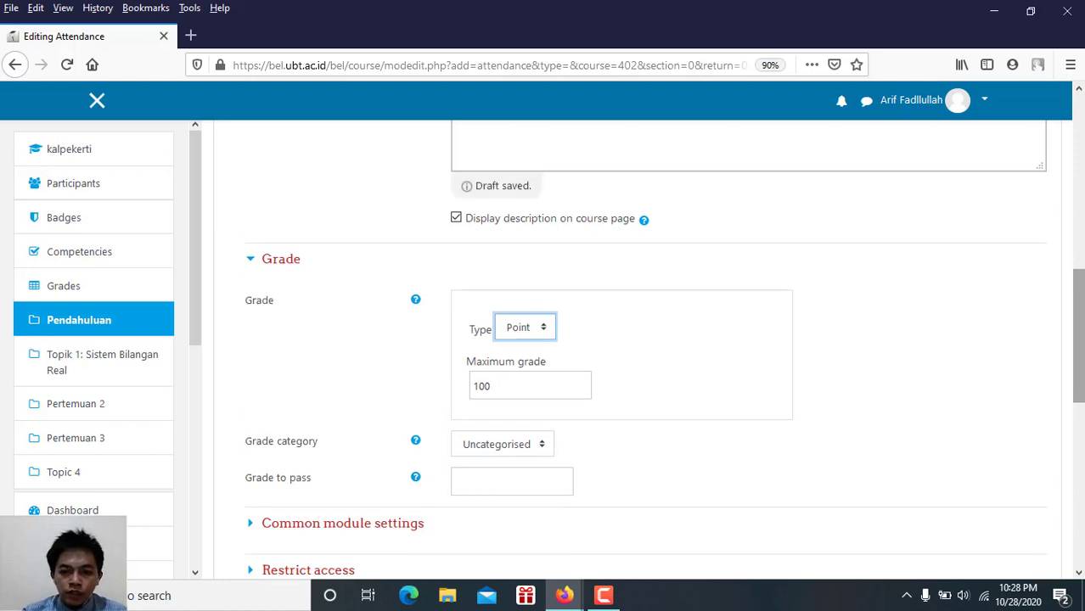
pyautogui.moveTo(1080, 344); pyautogui.dragTo(1081, 355)
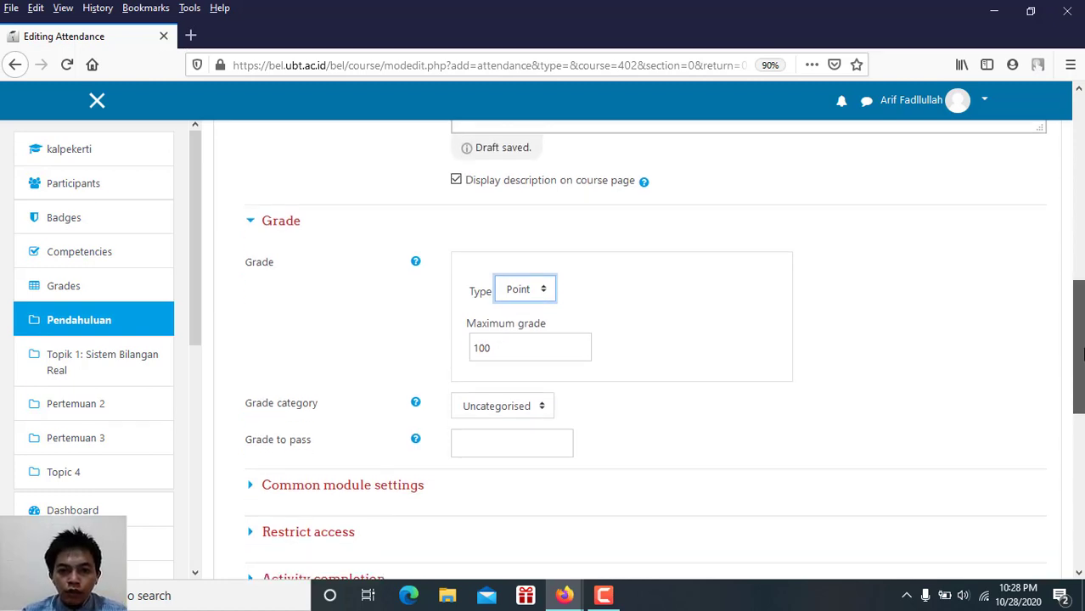
pyautogui.scroll(1, 1081, 355)
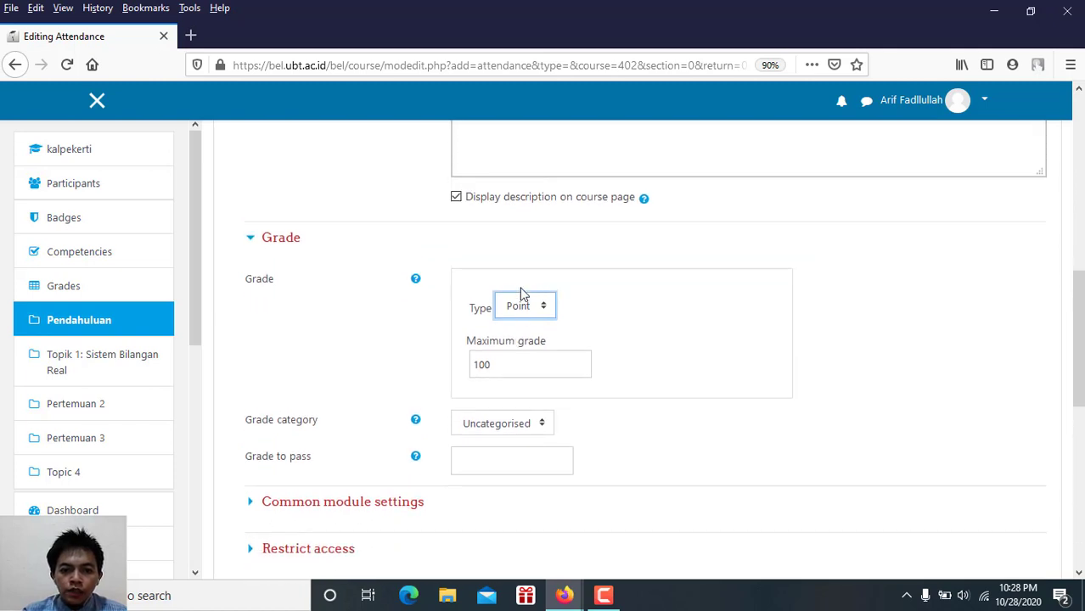
pyautogui.click(499, 363)
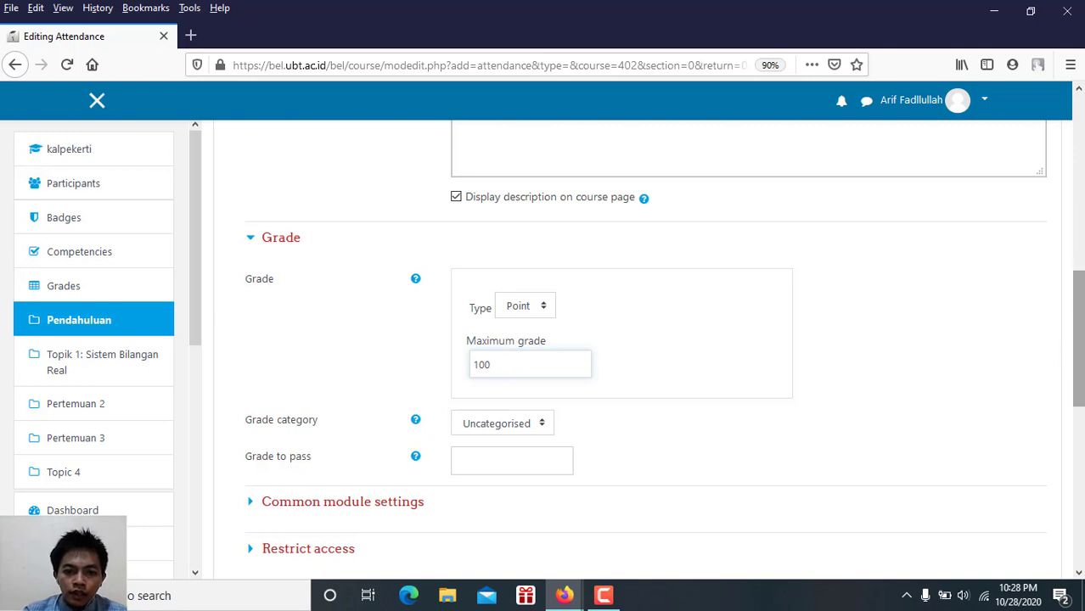
pyautogui.moveTo(1081, 354); pyautogui.dragTo(1081, 421)
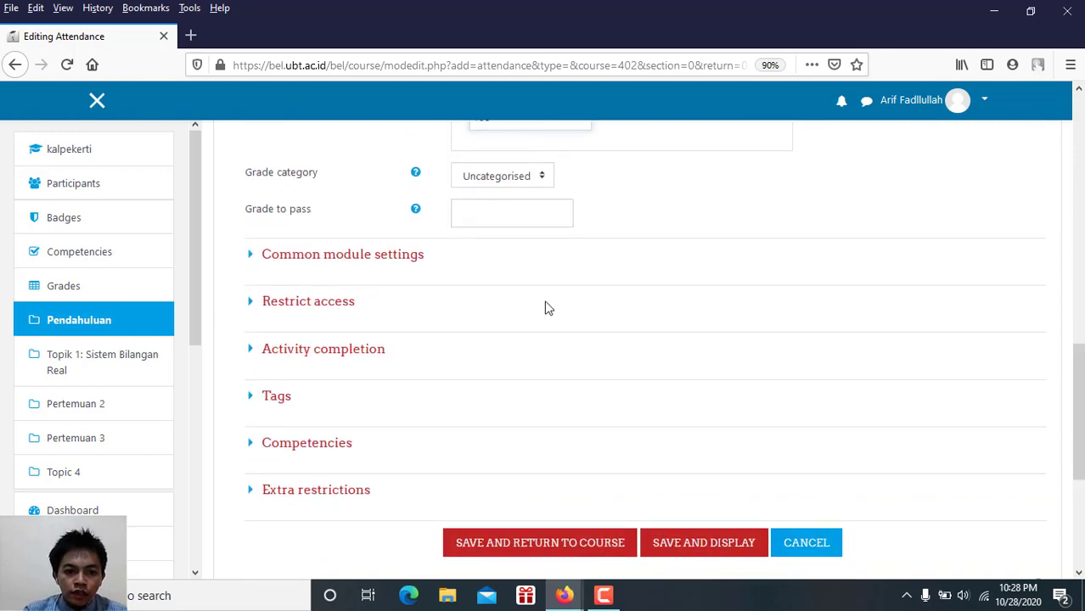
pyautogui.click(254, 262)
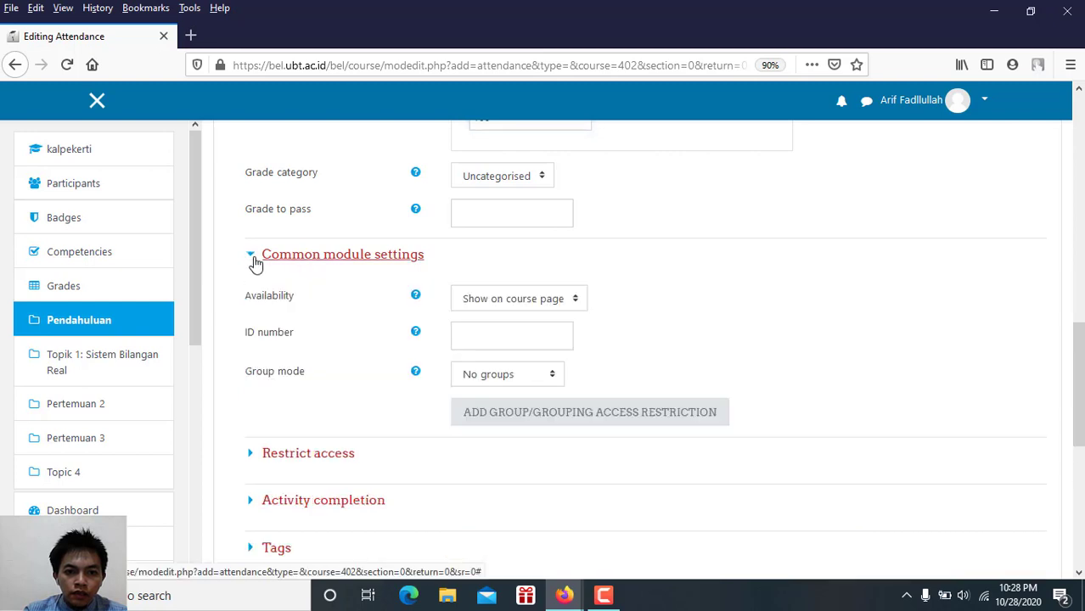
pyautogui.click(255, 262)
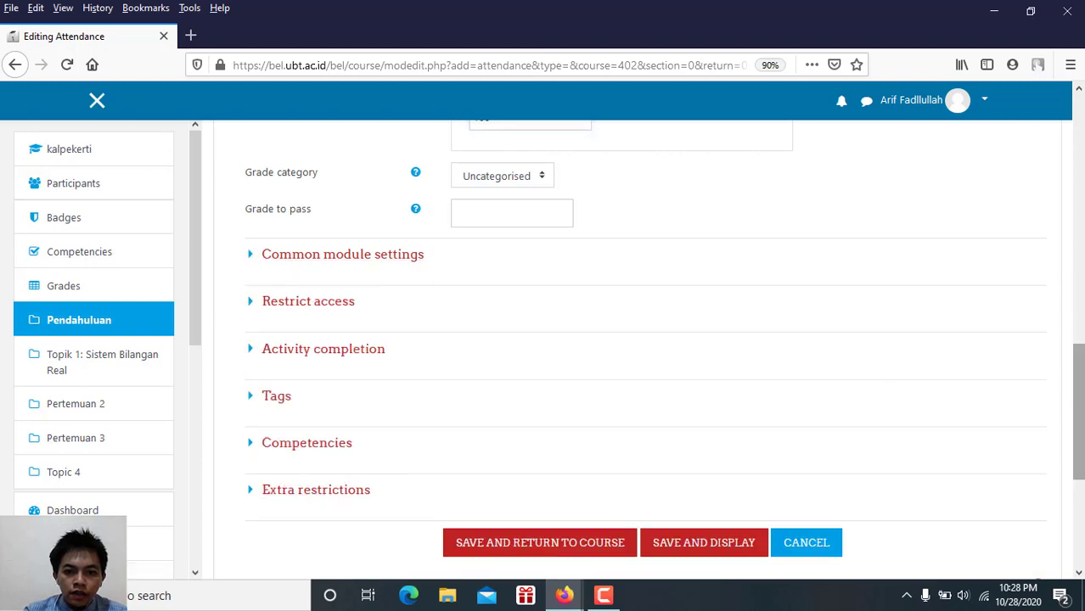
# Review the completed attendance form, then save the Absensi activity and display it.
pyautogui.scroll(5, 646, 348)
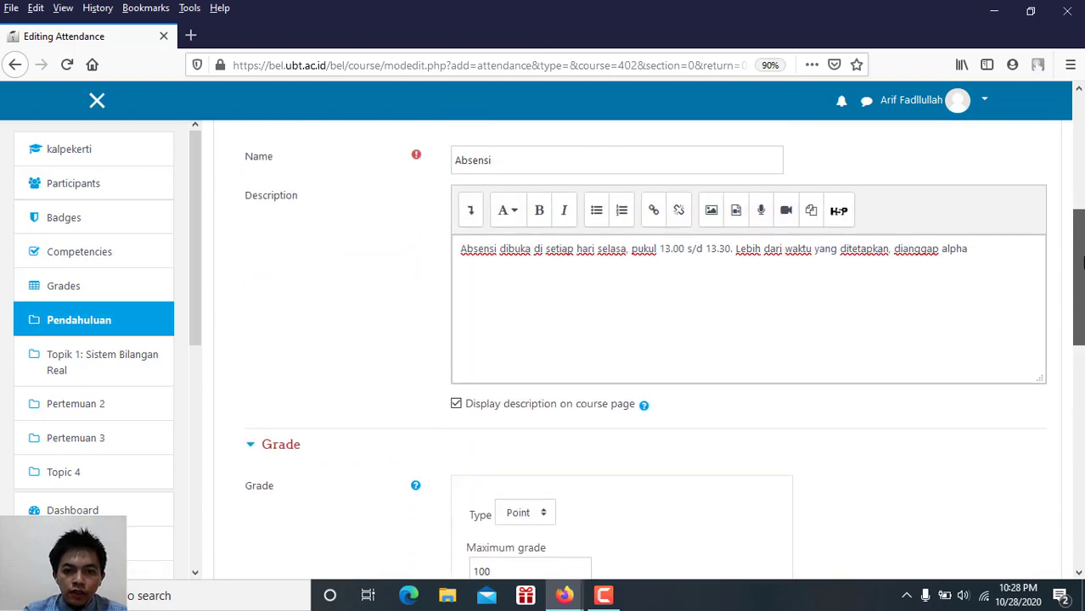
pyautogui.scroll(-3, 645, 348)
pyautogui.scroll(-3, 719, 506)
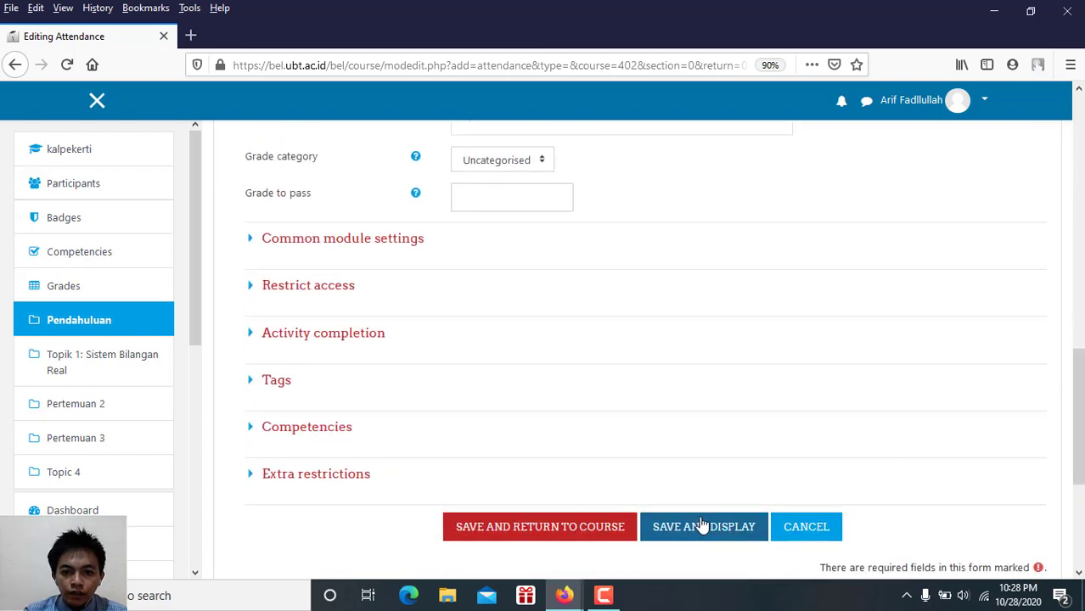
pyautogui.click(702, 526)
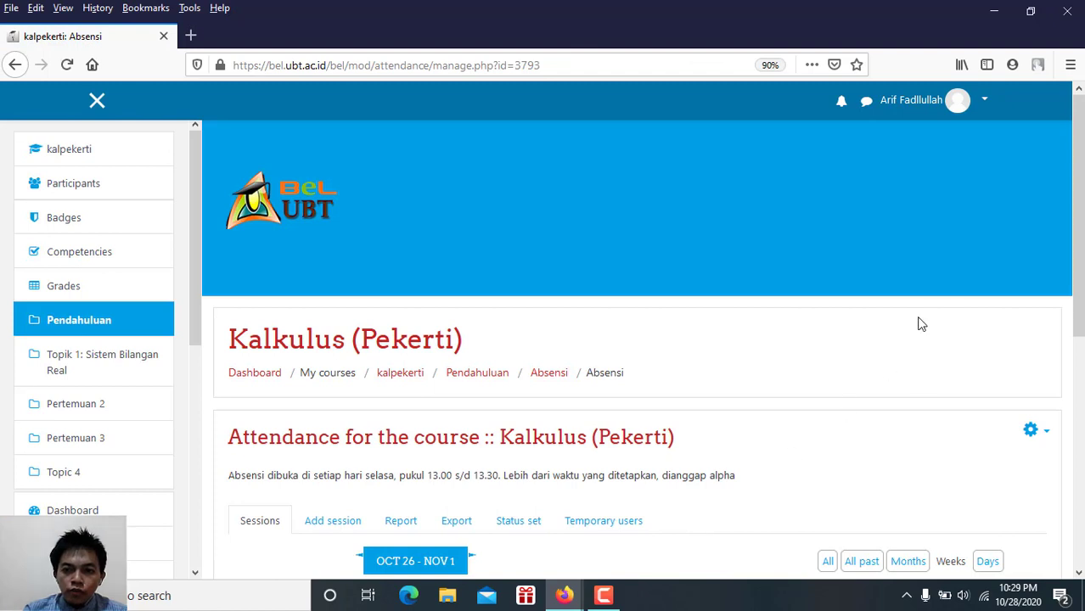
# Start adding a new session to the Absensi attendance and set its month to September.
pyautogui.scroll(-5, 1073, 298)
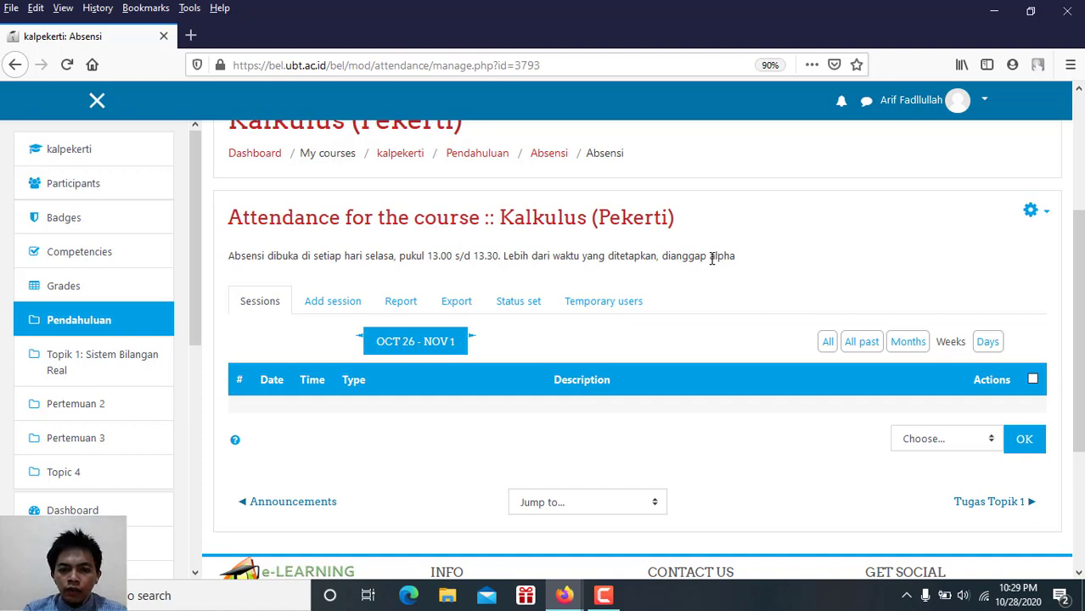
pyautogui.click(343, 314)
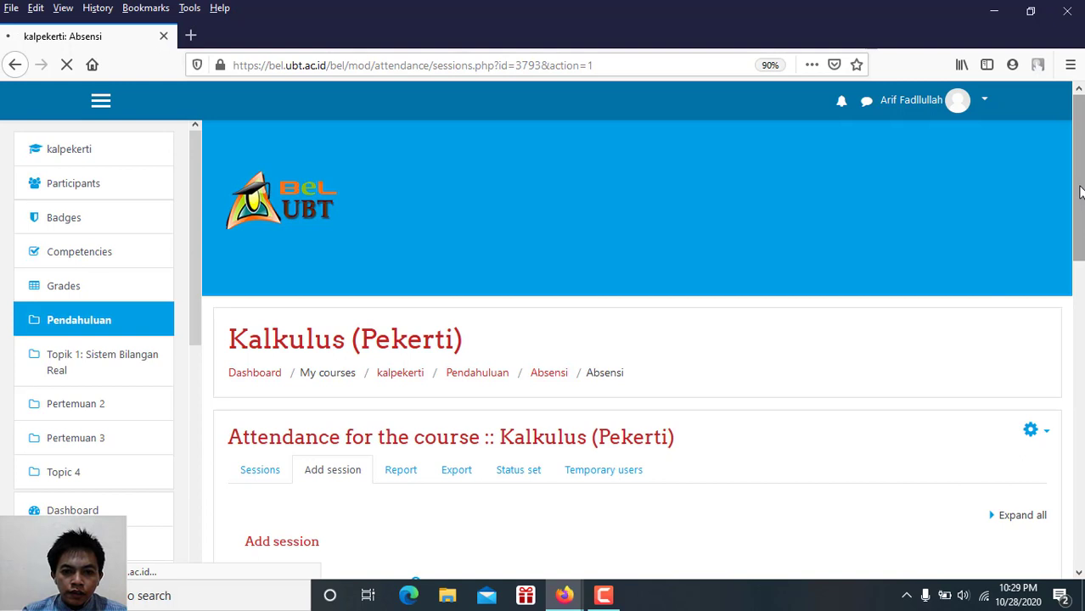
pyautogui.moveTo(1080, 192); pyautogui.dragTo(1080, 299)
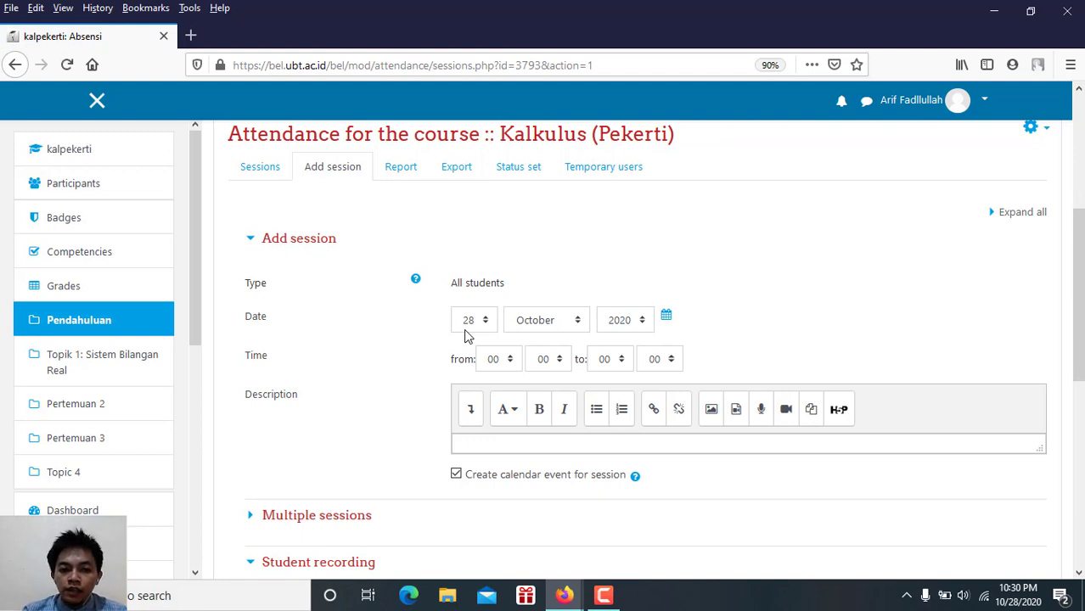
pyautogui.click(484, 323)
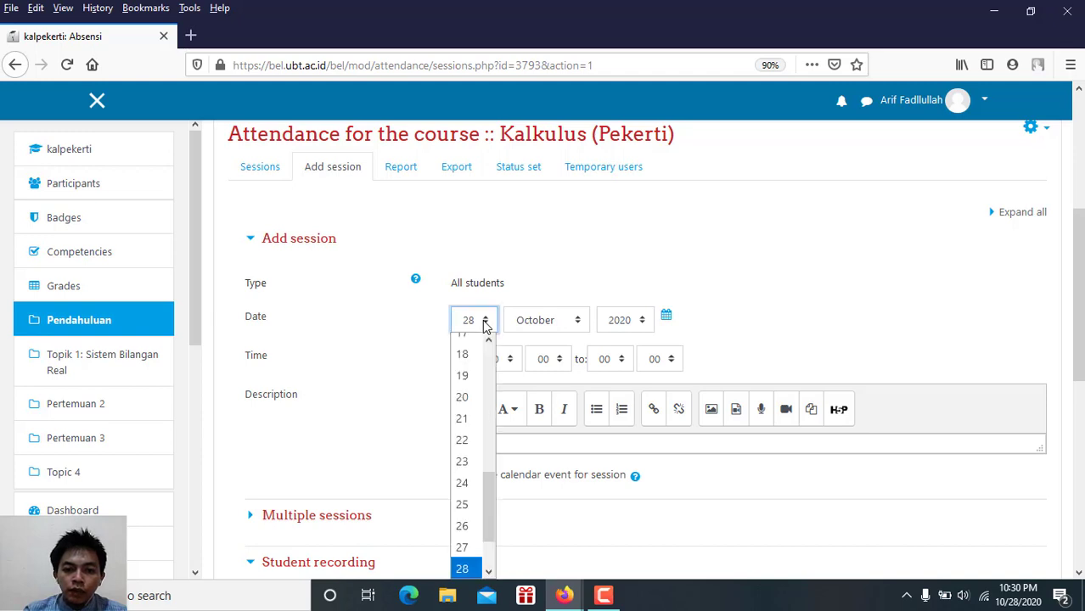
pyautogui.scroll(5, 495, 361)
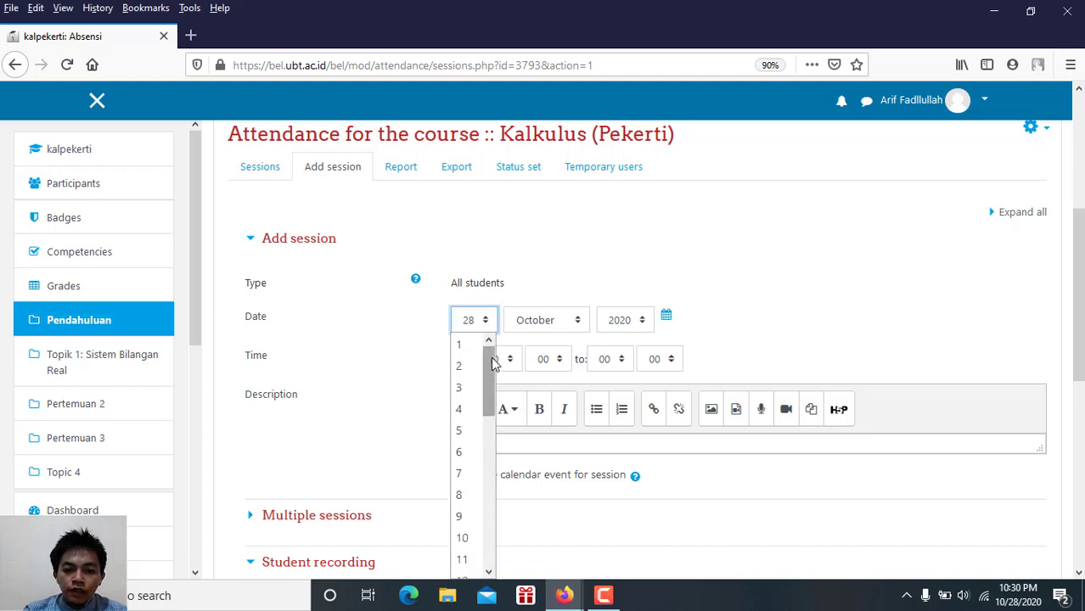
pyautogui.scroll(-3, 489, 459)
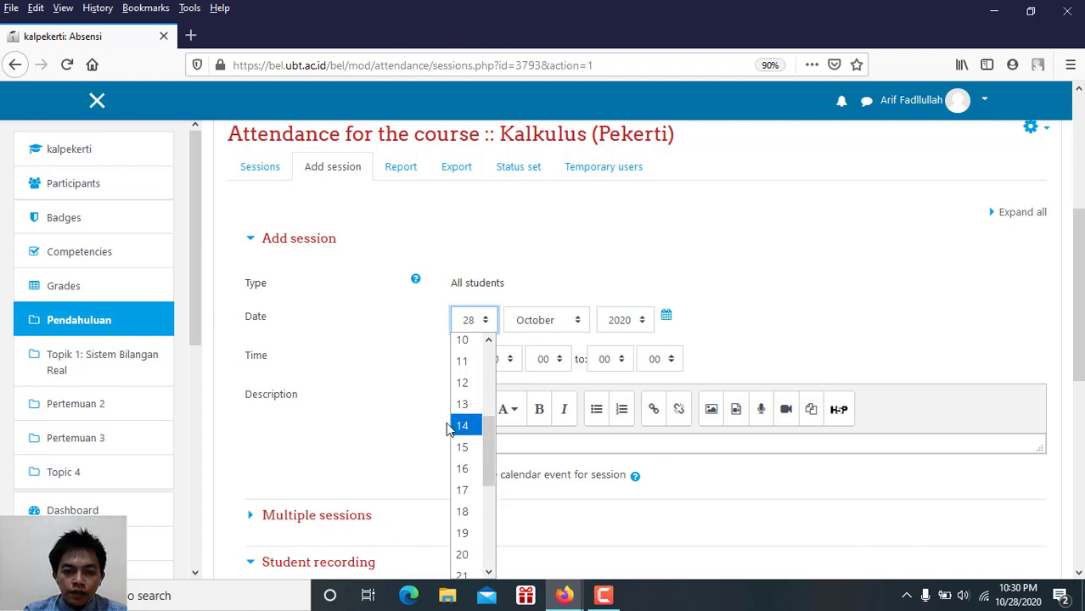
pyautogui.click(543, 323)
pyautogui.click(544, 322)
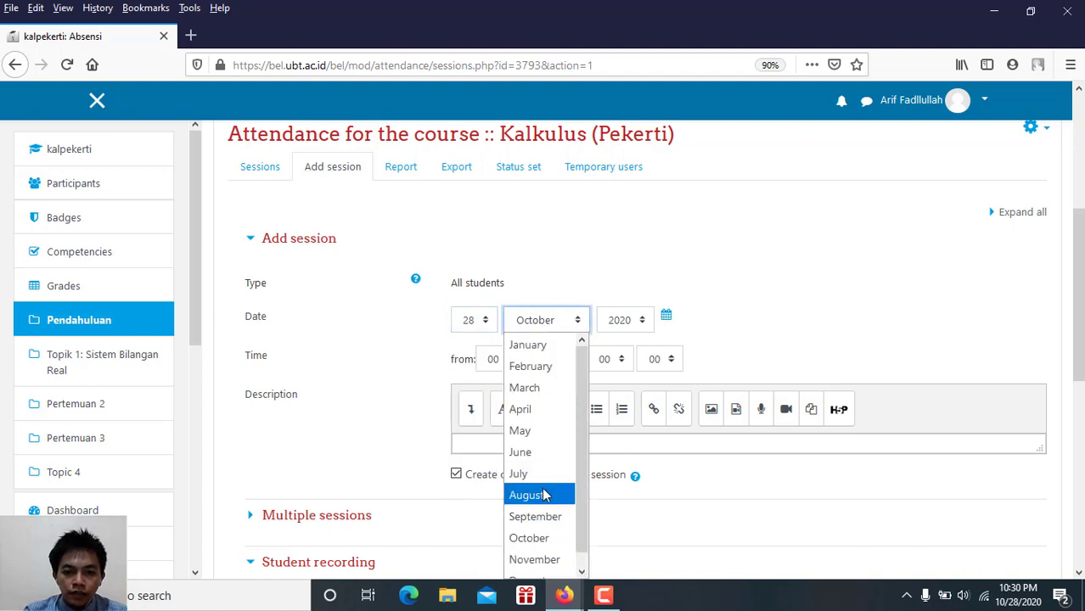
pyautogui.click(548, 516)
# Consult the system calendar for September 2020 and set the session's day to 1.
pyautogui.click(481, 321)
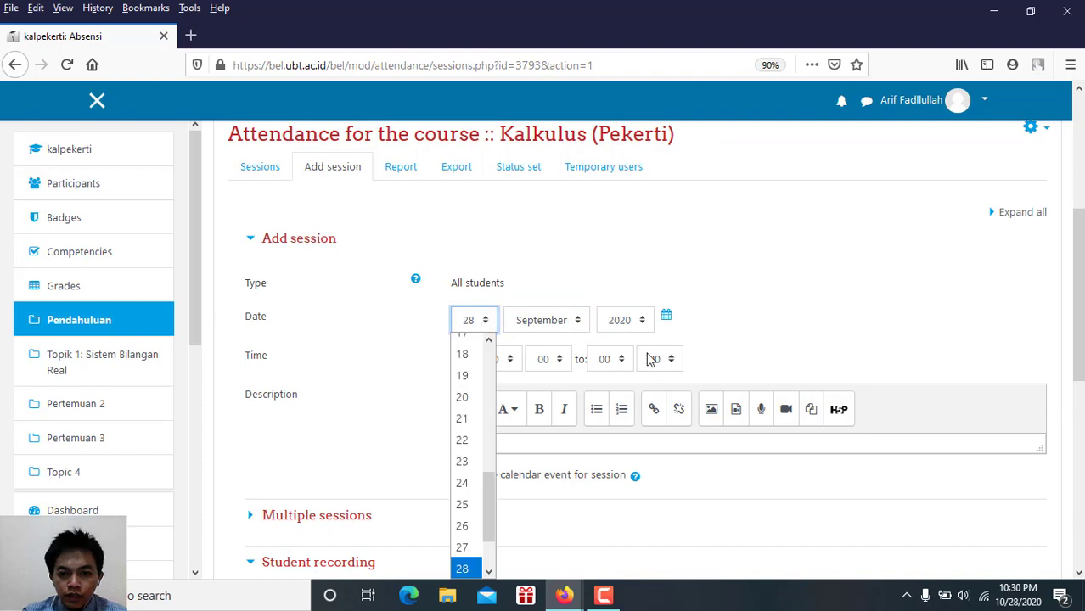
pyautogui.click(1012, 596)
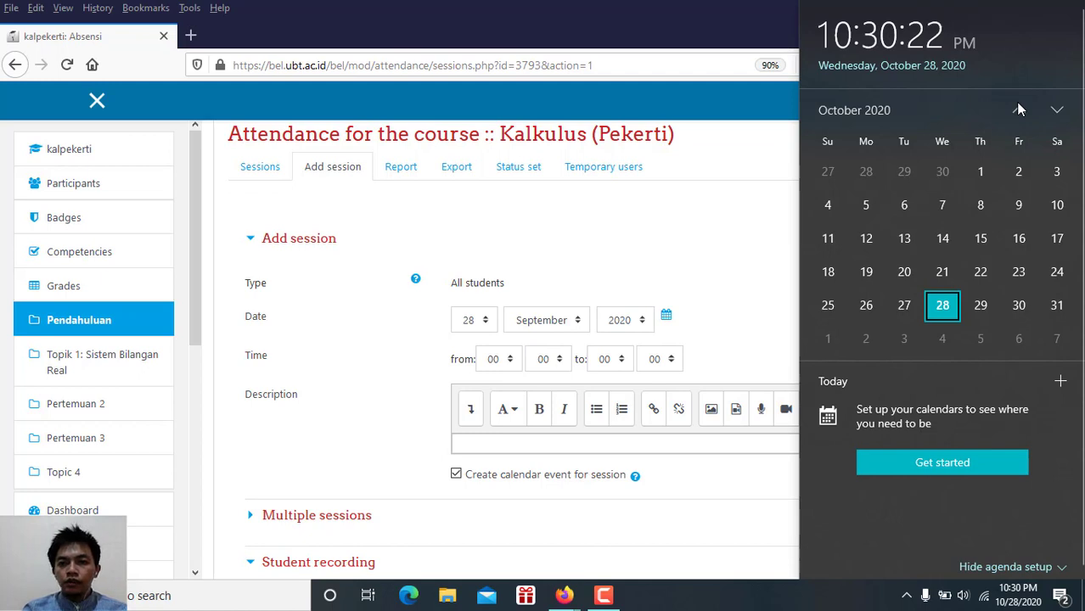
pyautogui.click(1019, 111)
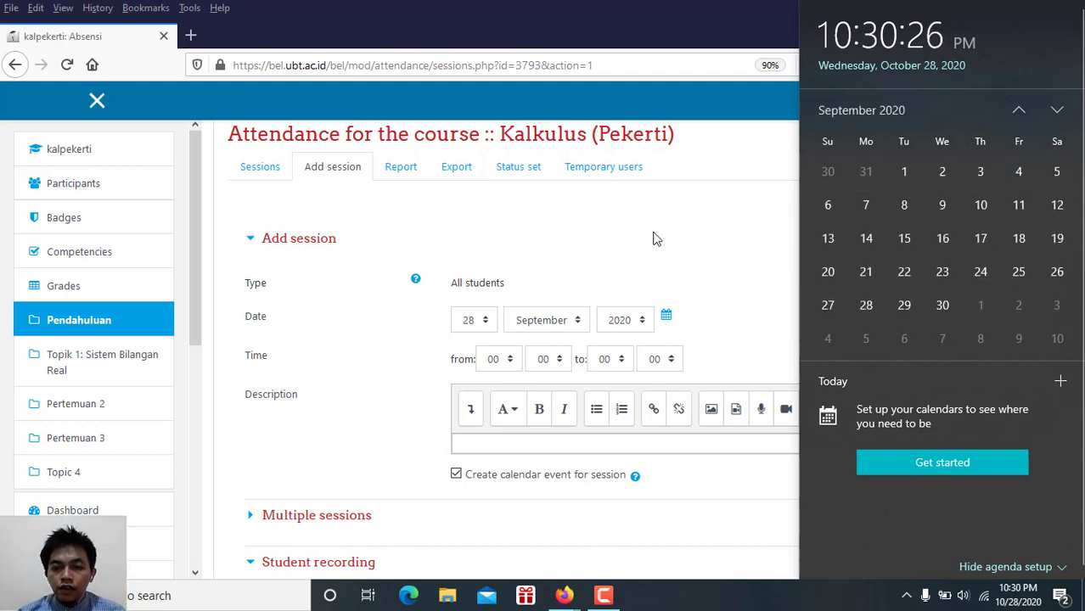
pyautogui.click(482, 327)
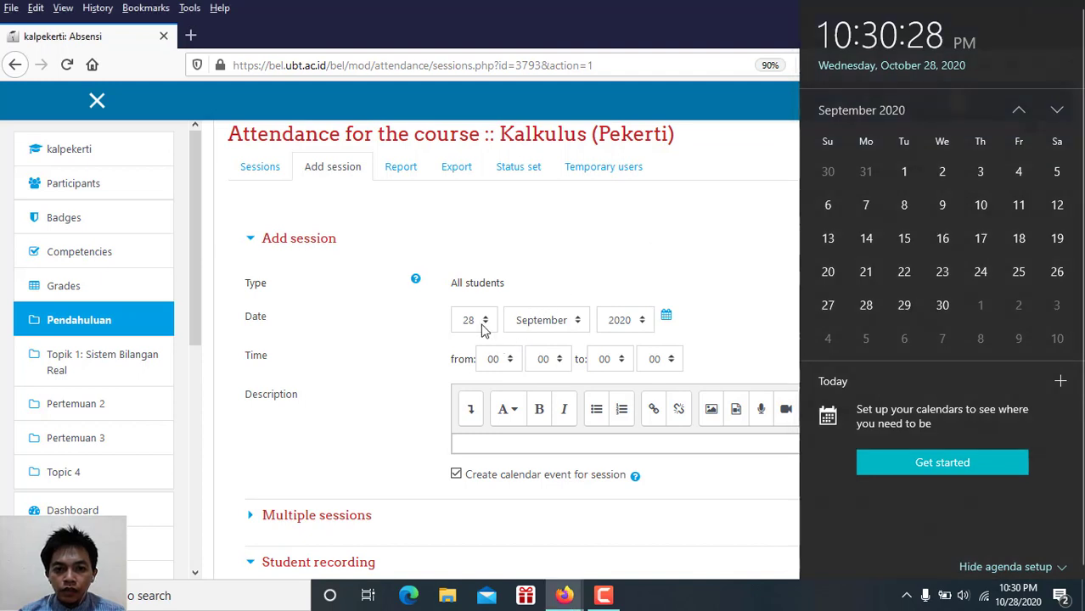
pyautogui.scroll(3, 489, 361)
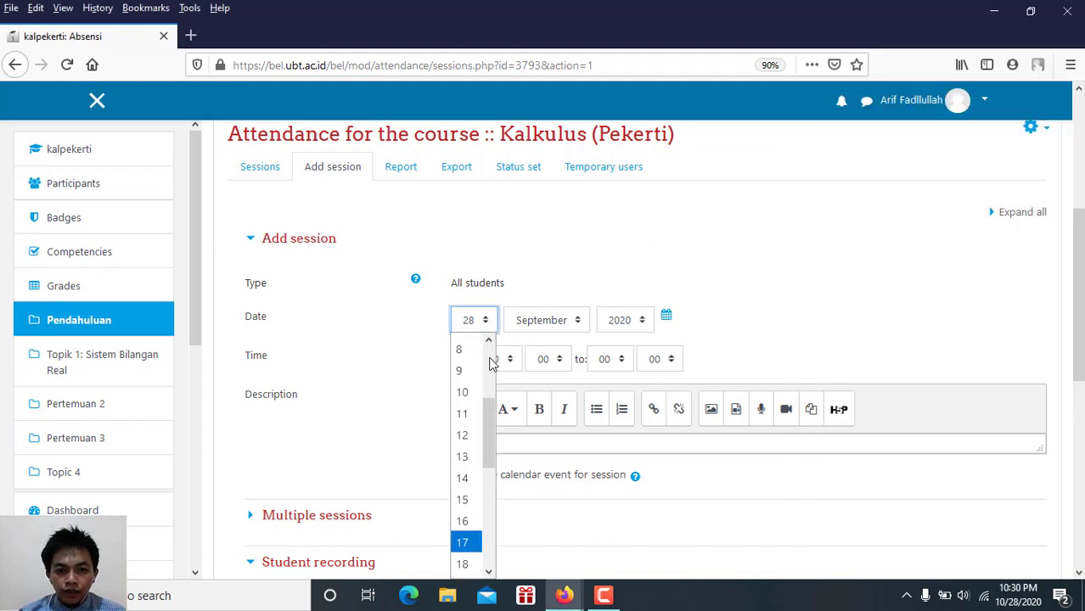
pyautogui.scroll(3, 491, 359)
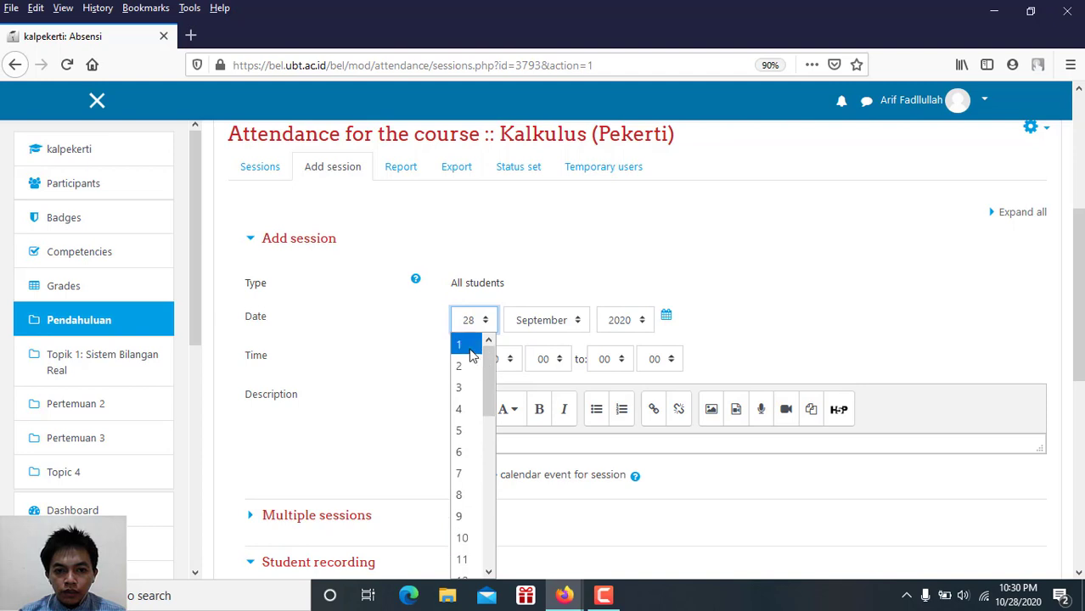
pyautogui.click(470, 348)
# Set the session's time to run from 13:00 to 13:30.
pyautogui.click(501, 360)
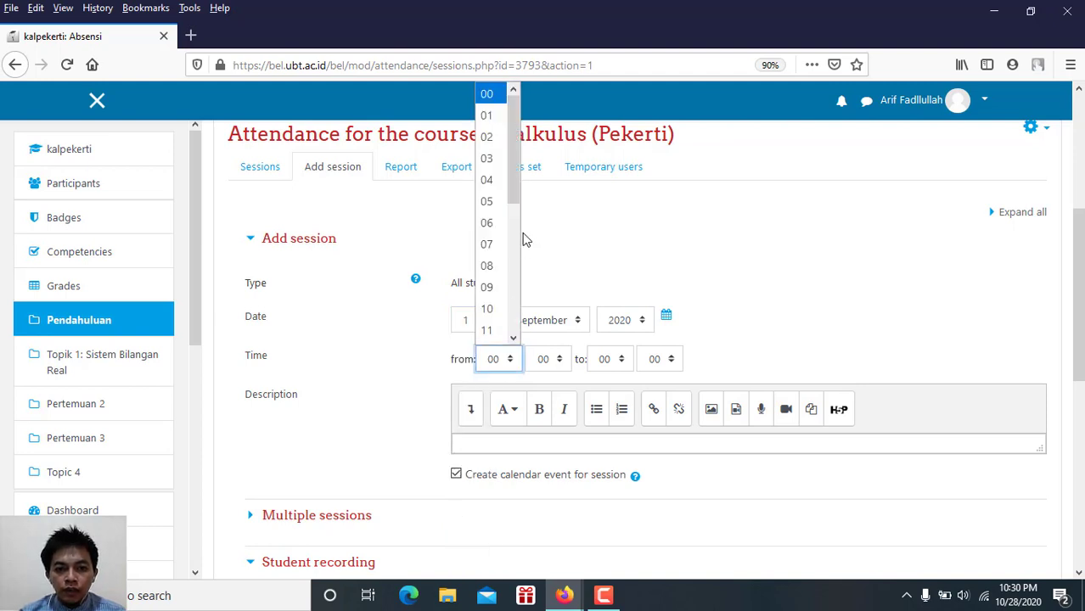
pyautogui.scroll(-3, 515, 251)
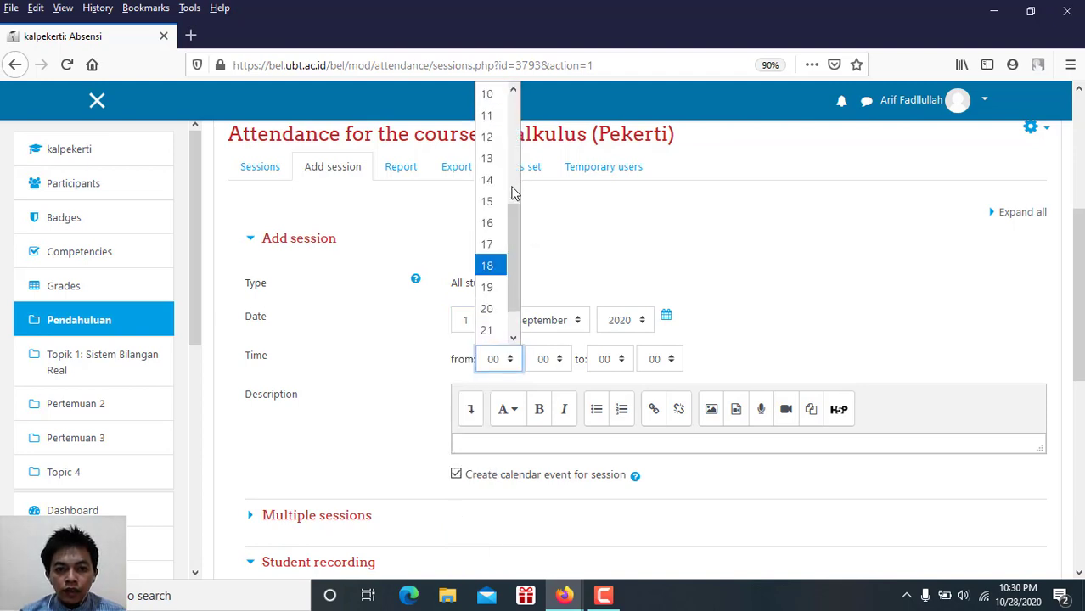
pyautogui.click(488, 158)
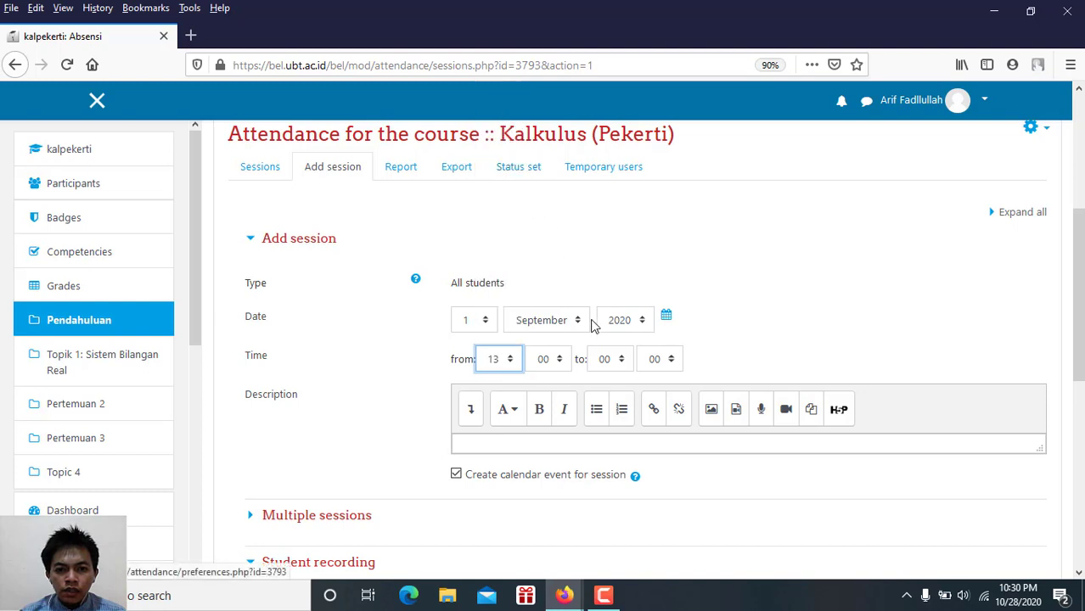
pyautogui.click(622, 360)
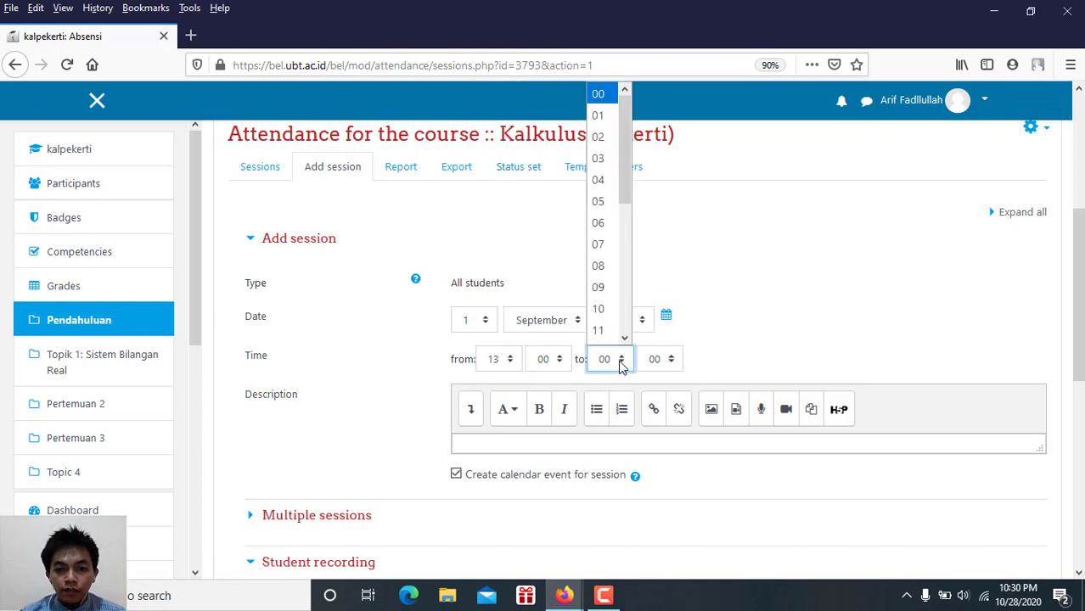
pyautogui.scroll(-3, 626, 329)
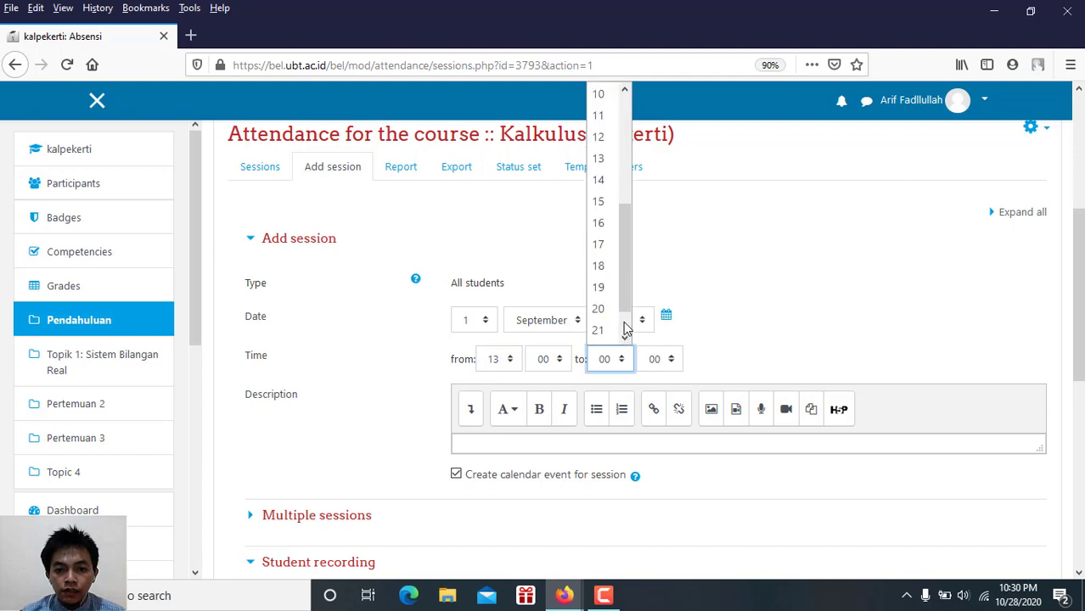
pyautogui.click(609, 158)
pyautogui.click(660, 359)
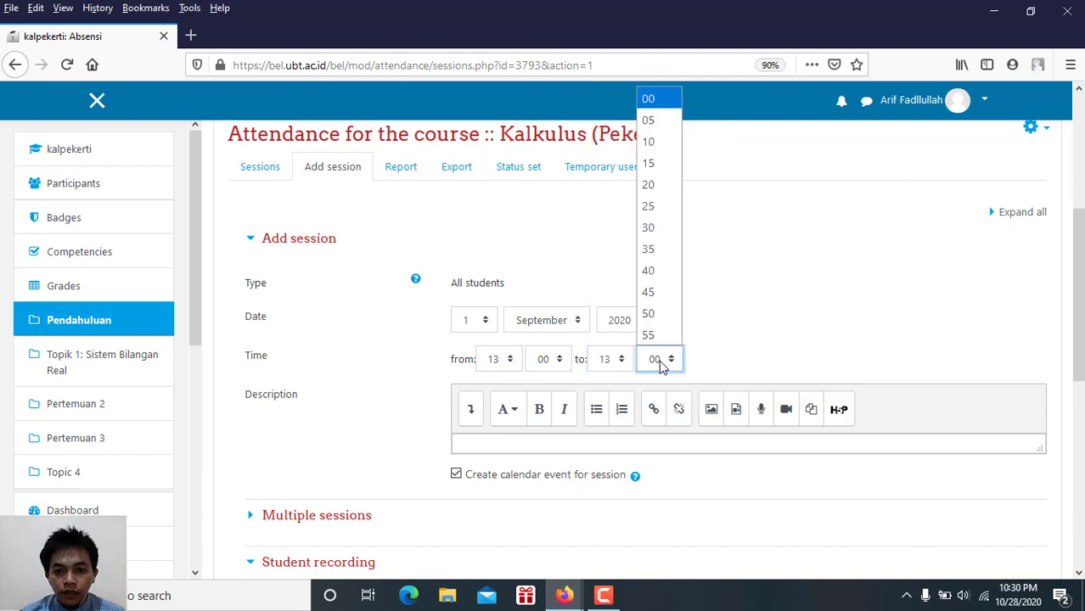
pyautogui.click(652, 227)
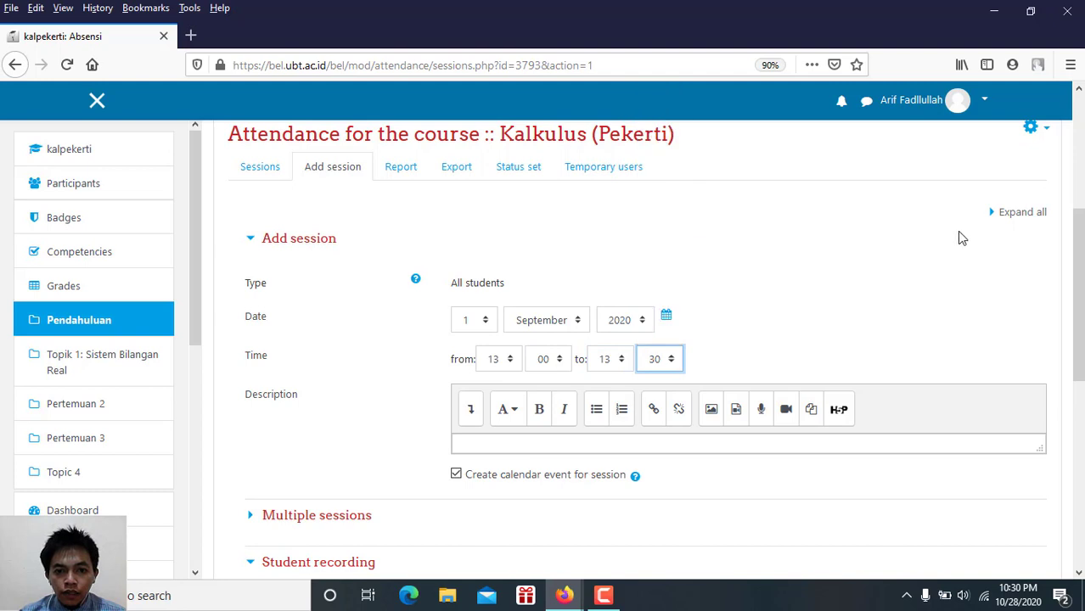
pyautogui.scroll(-3, 1078, 296)
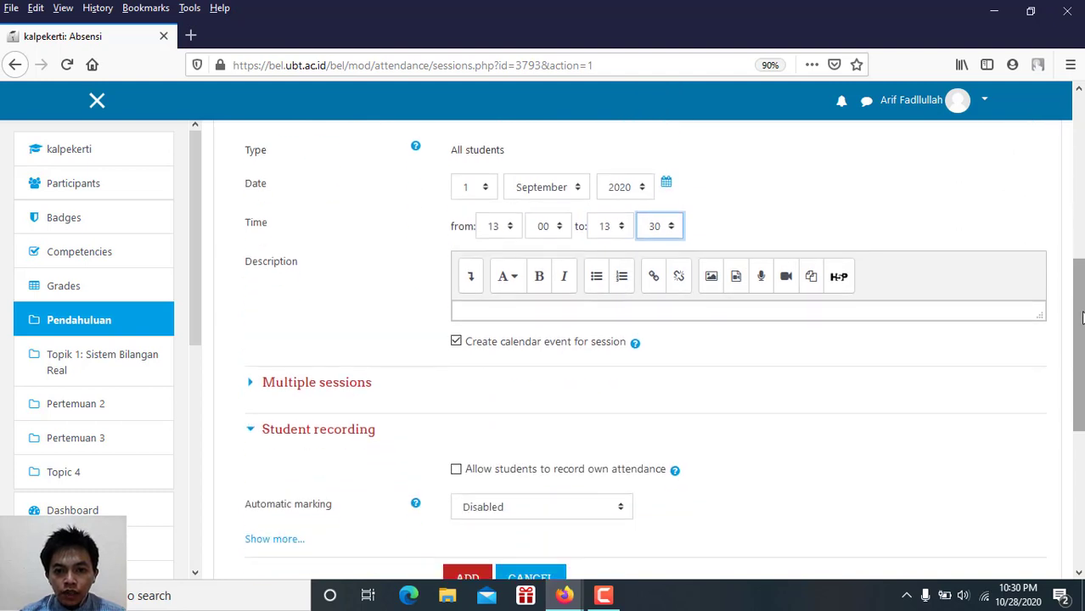
# Enter "Ini absensi minggu ke-1" as the description of the new session.
pyautogui.click(897, 307)
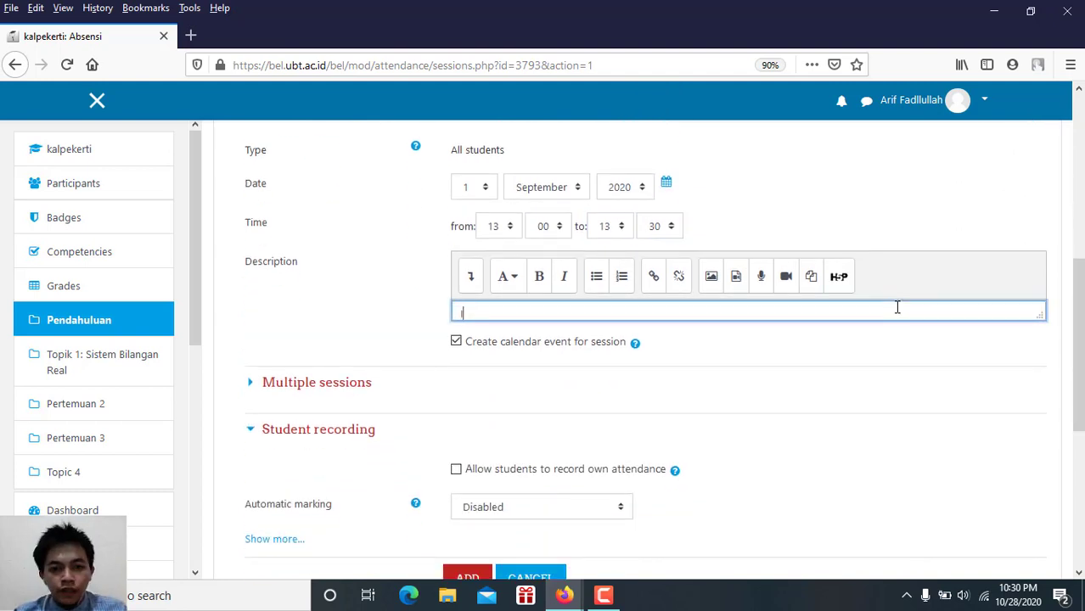
pyautogui.write('Ini absensi ')
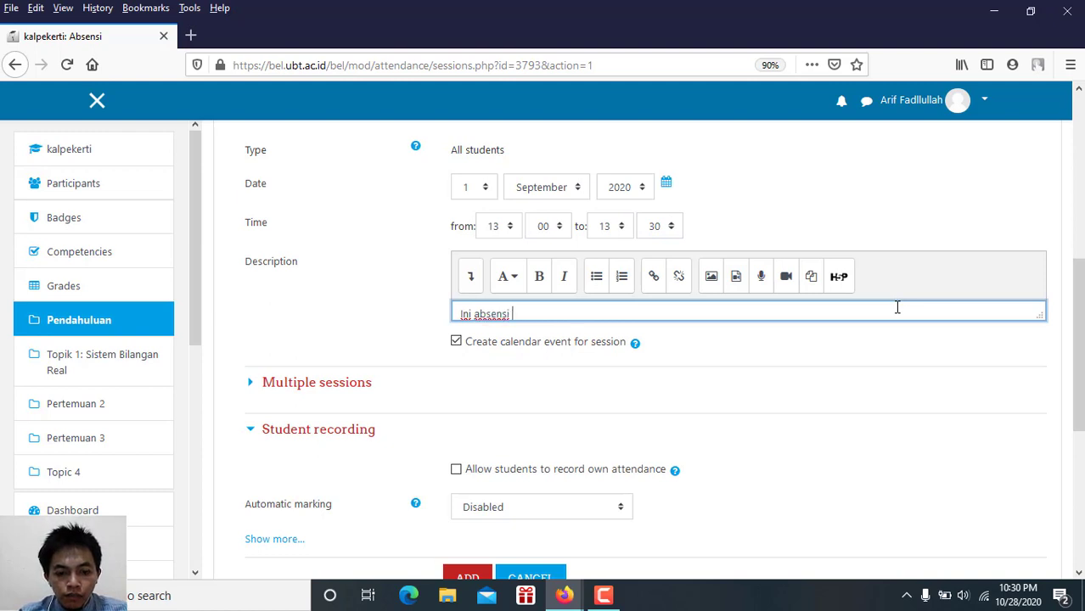
pyautogui.write('minggu ke-1')
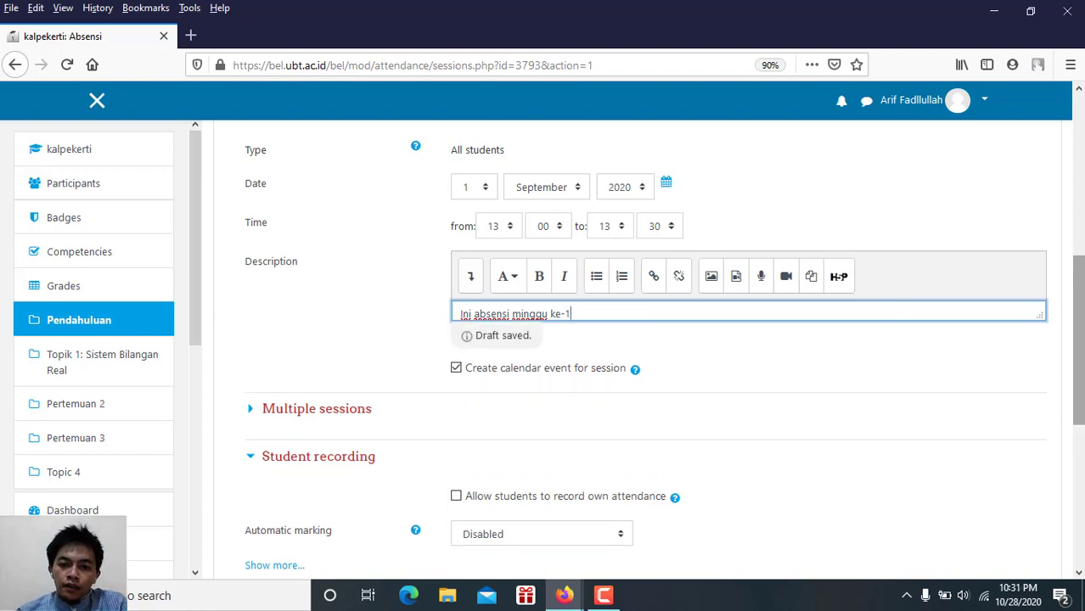
# Enable repetition under Multiple sessions, with the session repeating on Tuesday every 1 week.
pyautogui.moveTo(1081, 327)
pyautogui.mouseDown()
pyautogui.moveTo(1082, 356)
pyautogui.moveTo(1082, 311)
pyautogui.mouseUp()
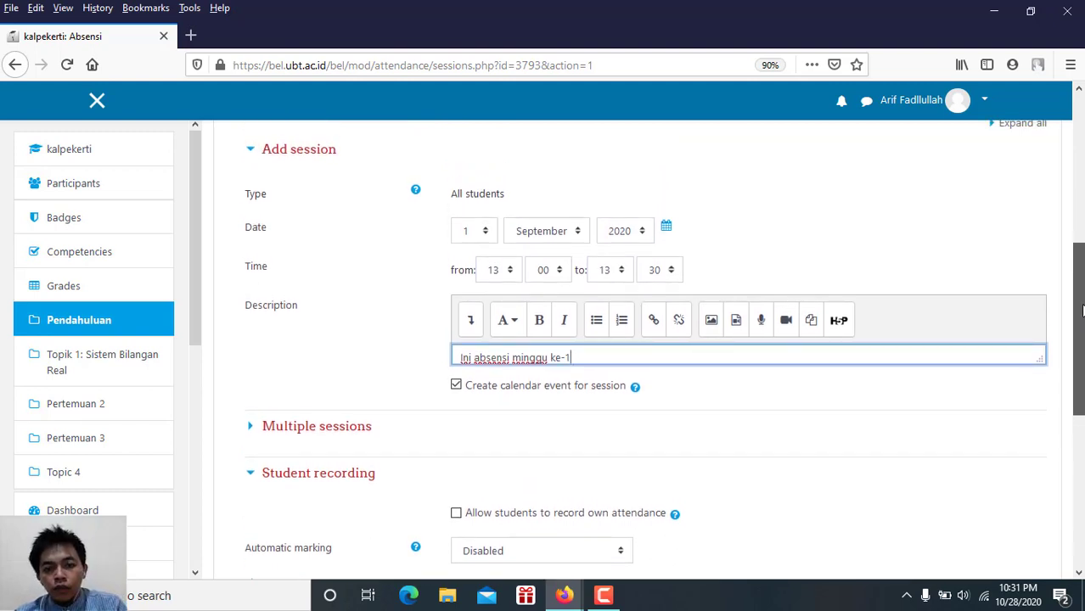
pyautogui.moveTo(1082, 311); pyautogui.dragTo(1083, 321)
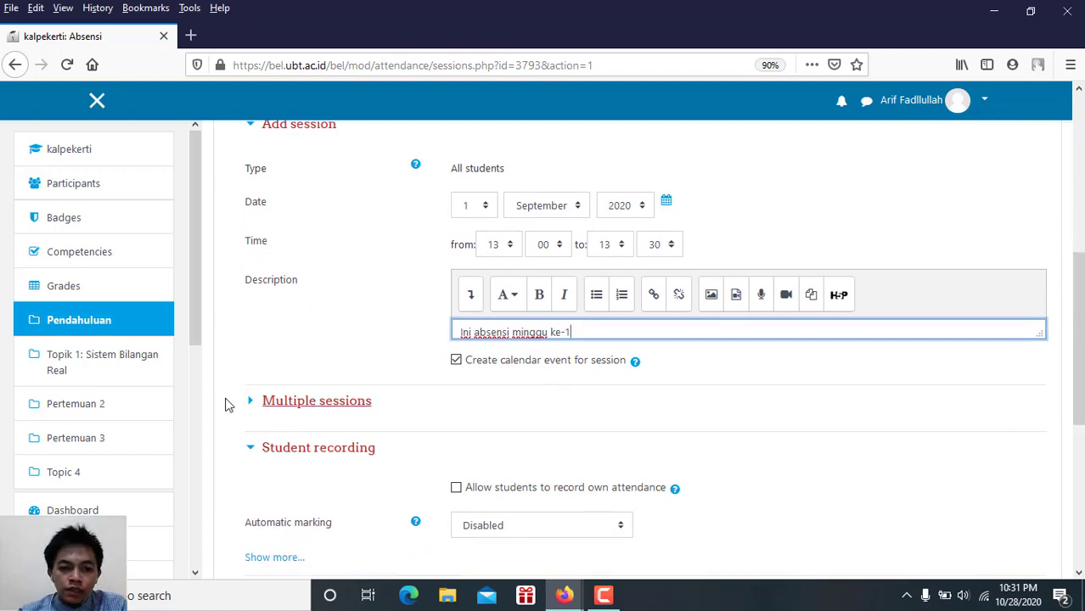
pyautogui.click(256, 406)
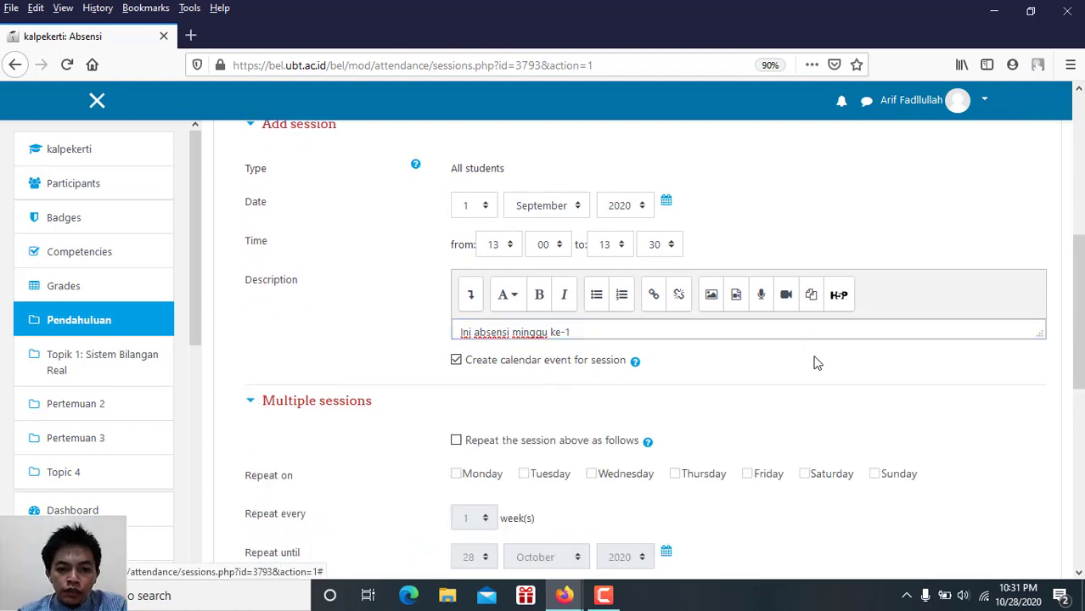
pyautogui.scroll(-3, 835, 316)
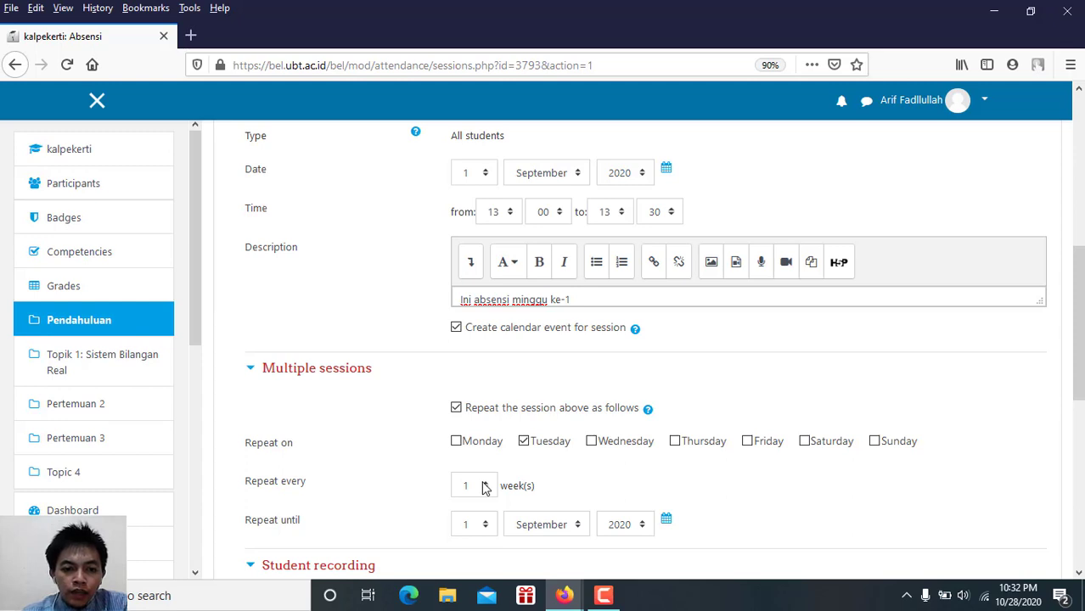
pyautogui.click(483, 486)
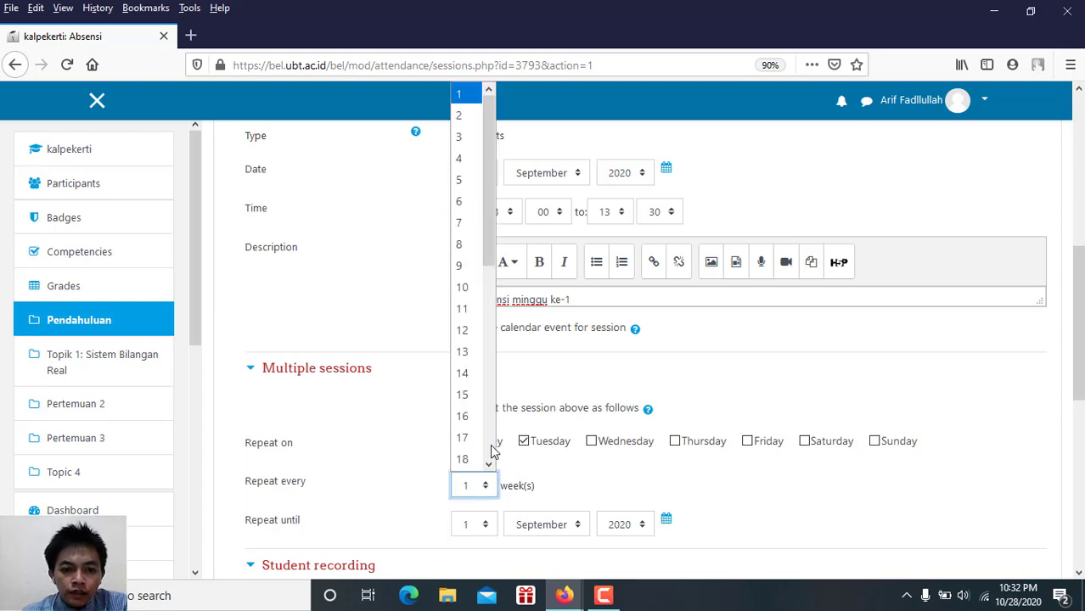
pyautogui.scroll(-5, 494, 450)
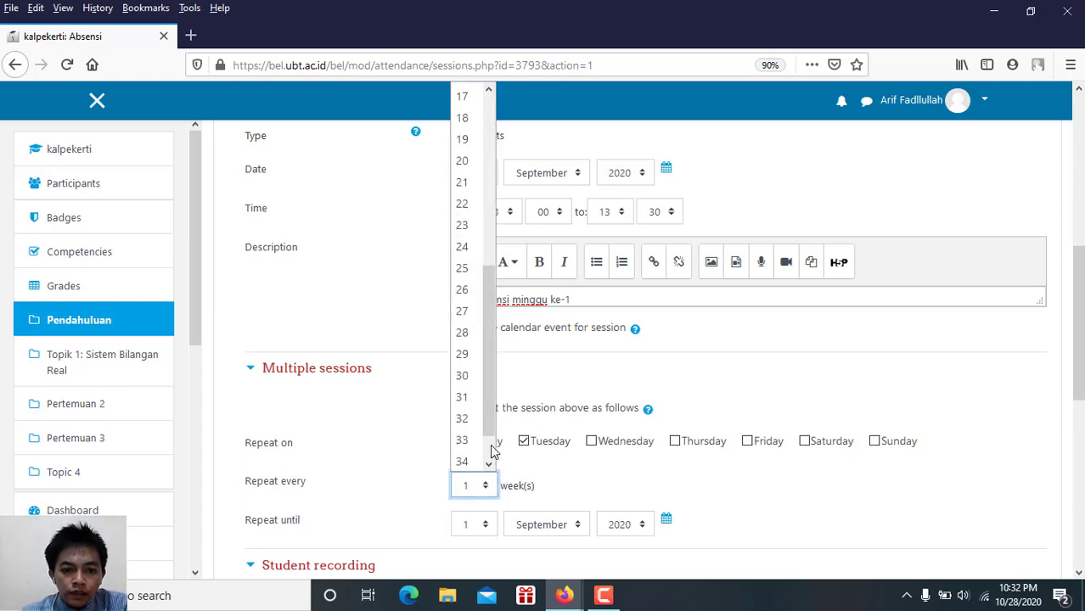
pyautogui.scroll(-1, 491, 449)
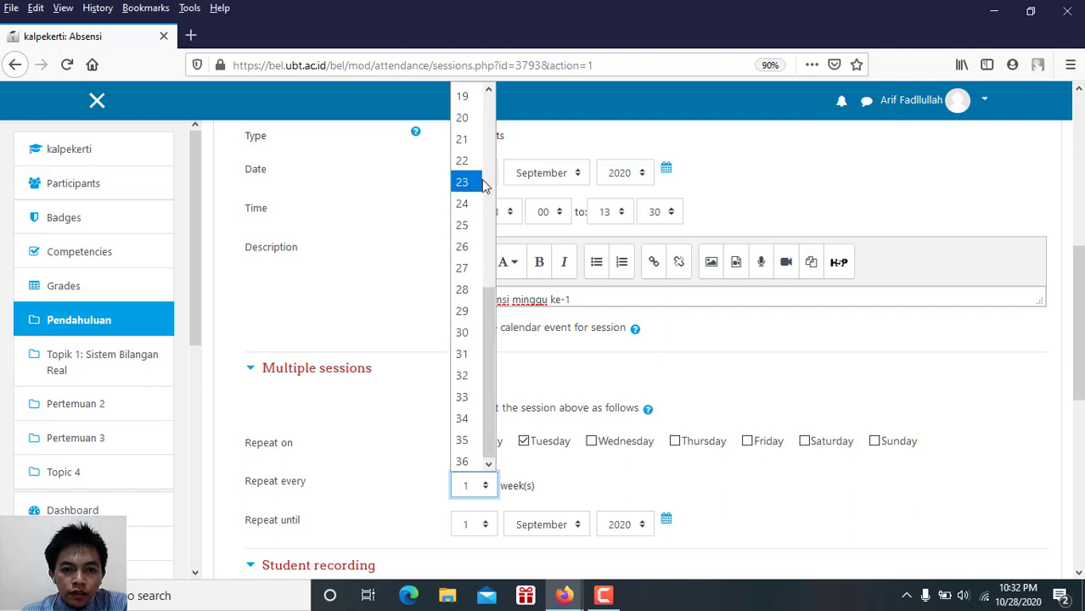
pyautogui.scroll(5, 488, 188)
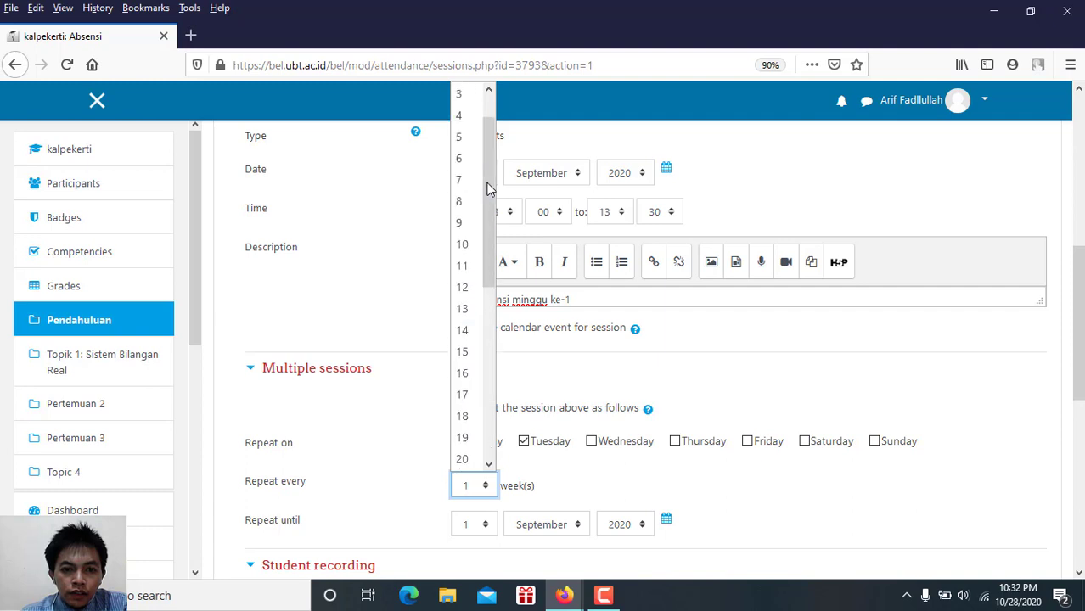
pyautogui.scroll(1, 491, 105)
pyautogui.click(480, 101)
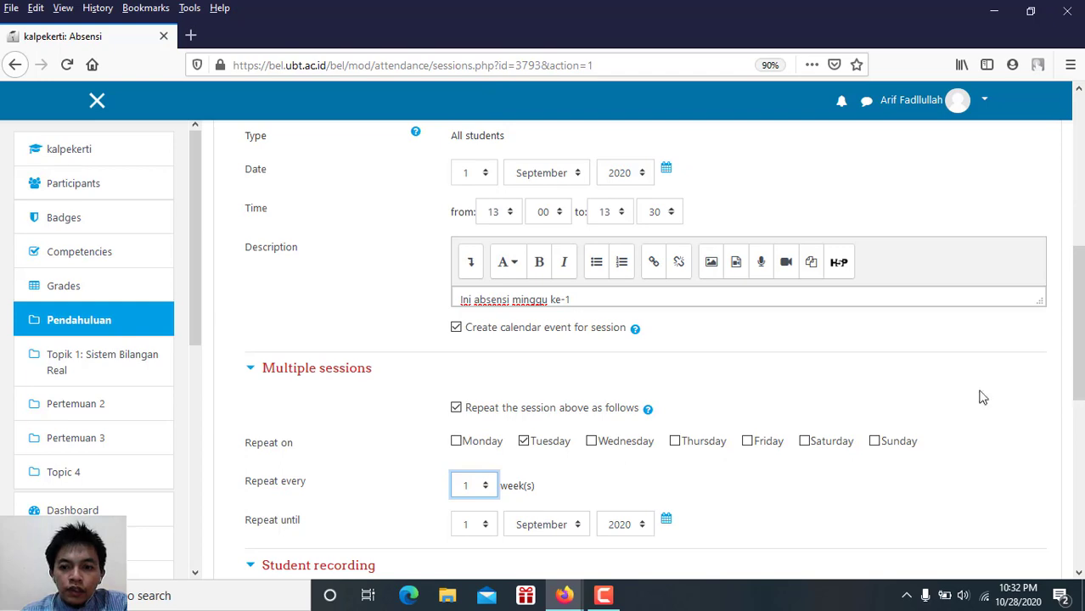
# Consult the system calendar for December 2020 and set the day of the Repeat until date to 15.
pyautogui.moveTo(1079, 298); pyautogui.dragTo(1079, 409)
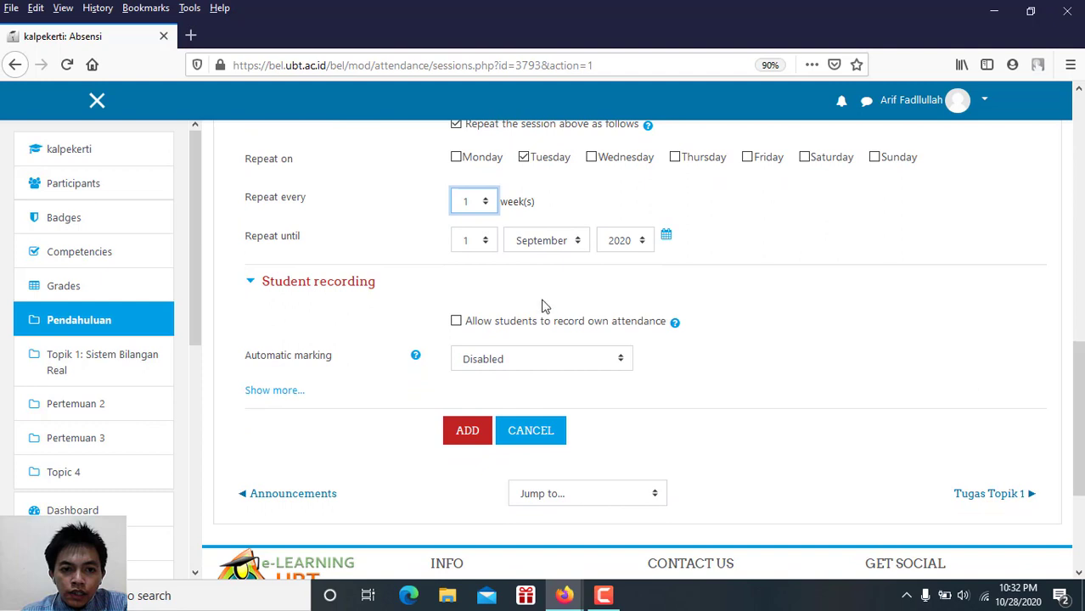
pyautogui.click(476, 241)
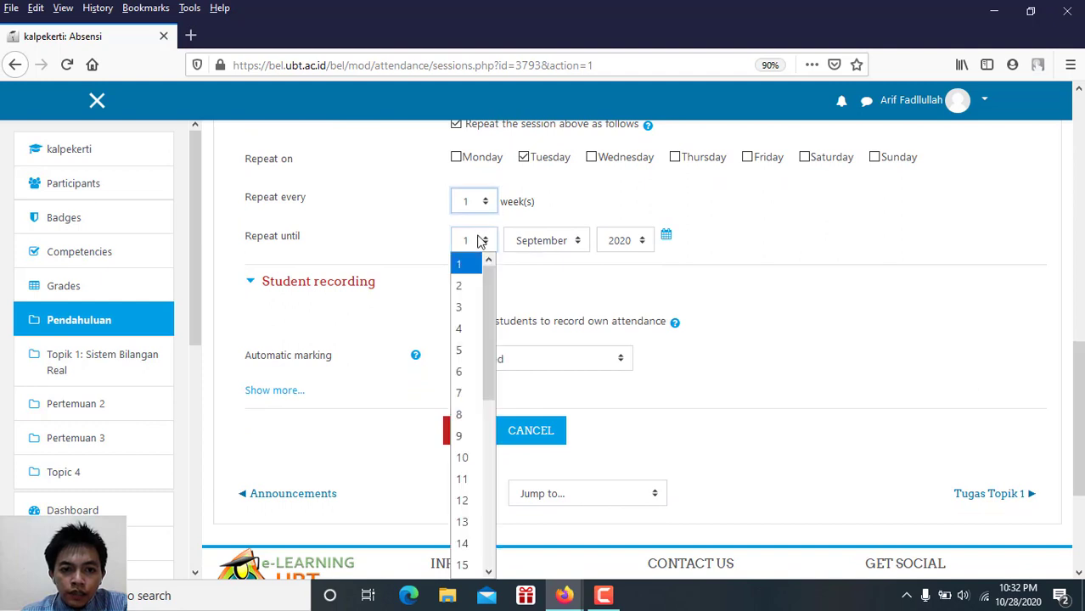
pyautogui.click(1018, 590)
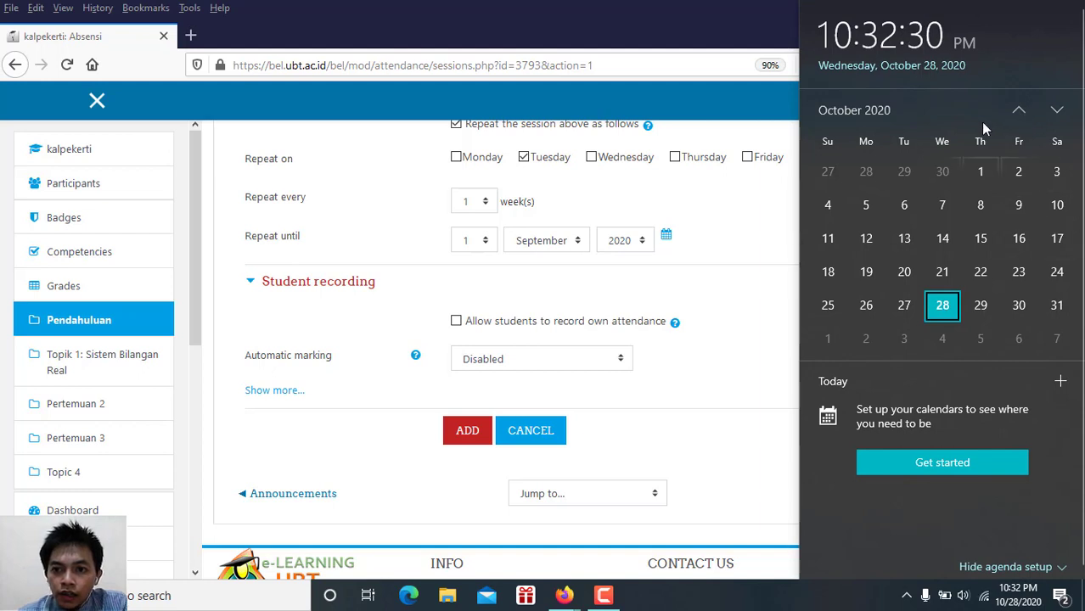
pyautogui.click(1019, 111)
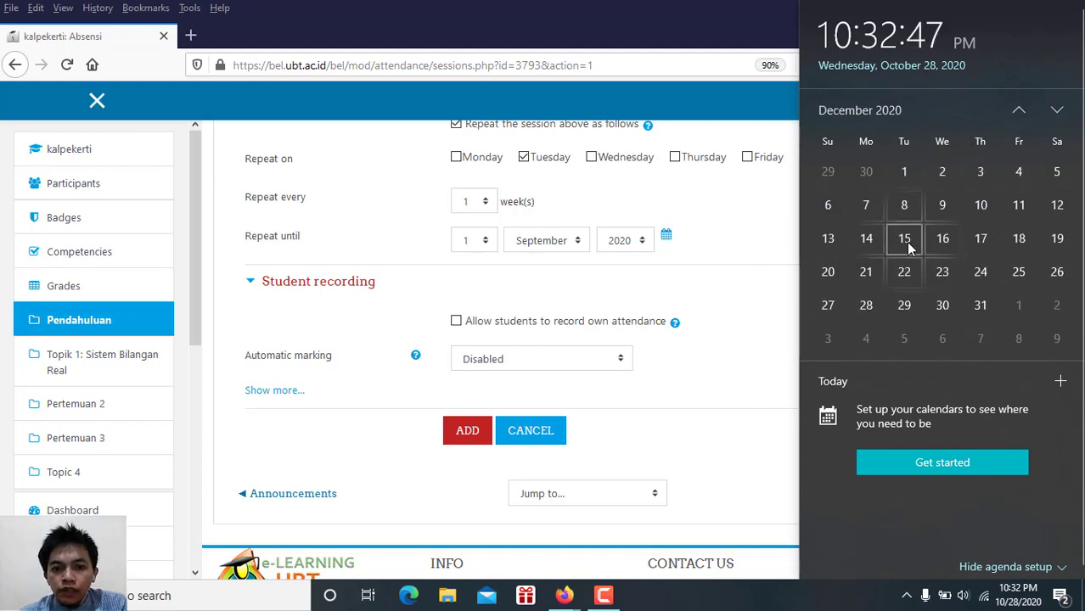
pyautogui.click(477, 241)
pyautogui.scroll(-4, 475, 441)
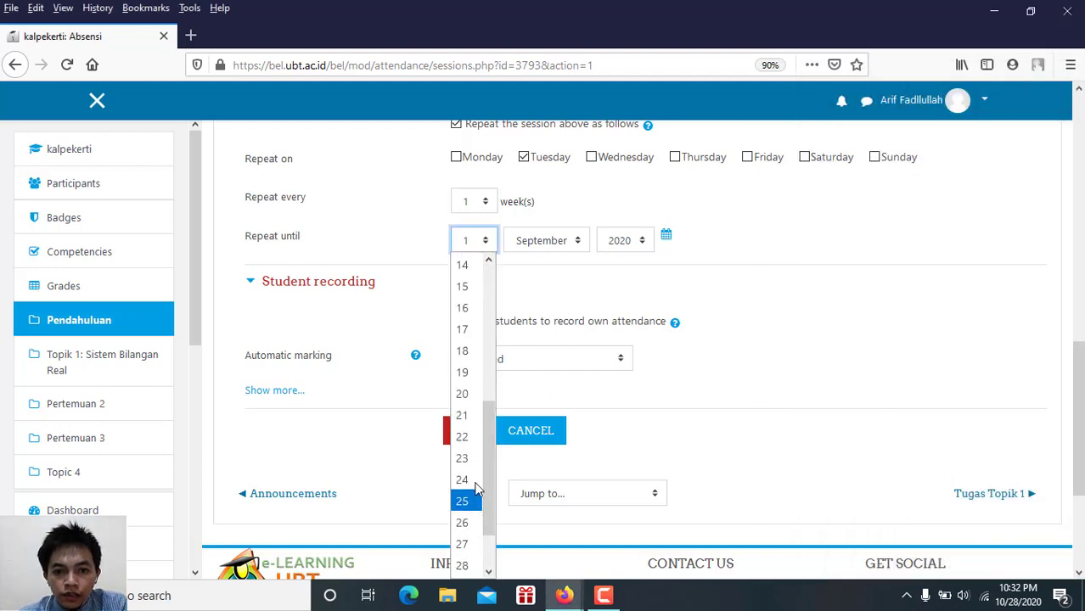
pyautogui.click(465, 286)
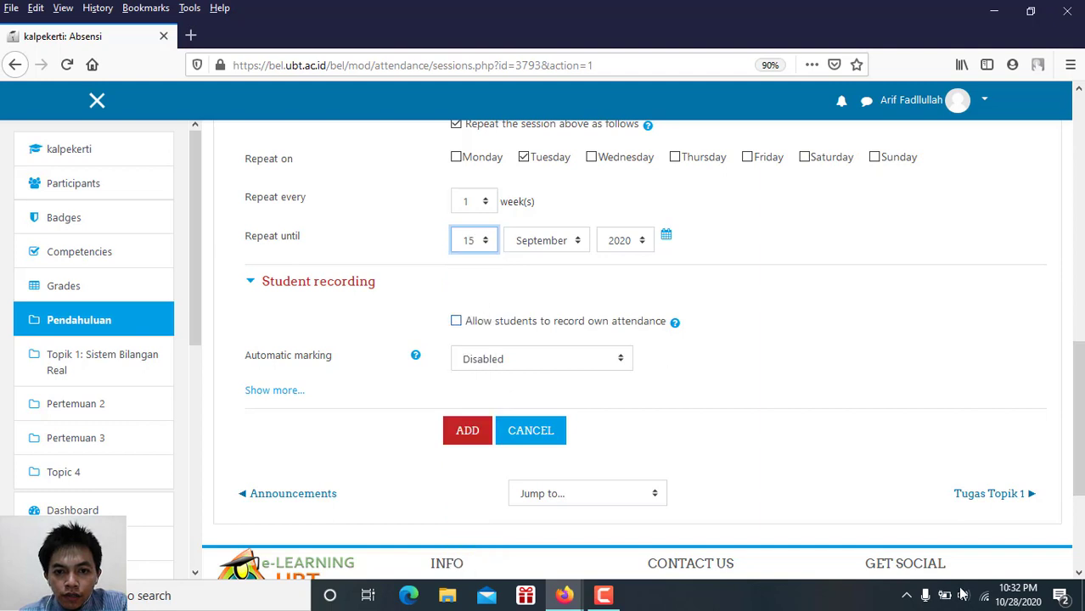
# Recheck December 2020 in the system calendar and set the month of the Repeat until date to December.
pyautogui.click(1008, 601)
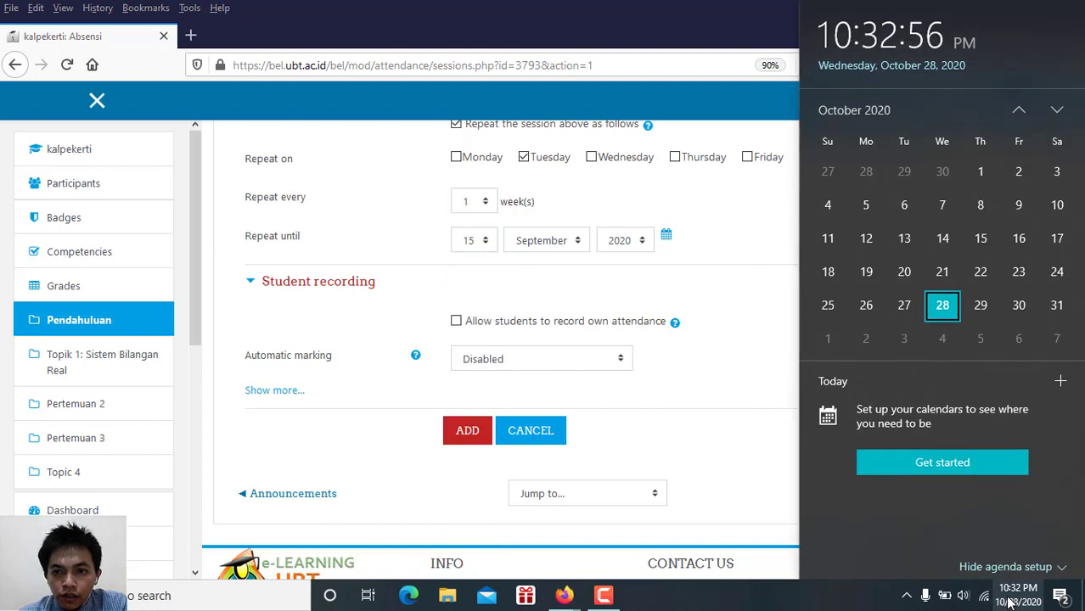
pyautogui.click(1057, 112)
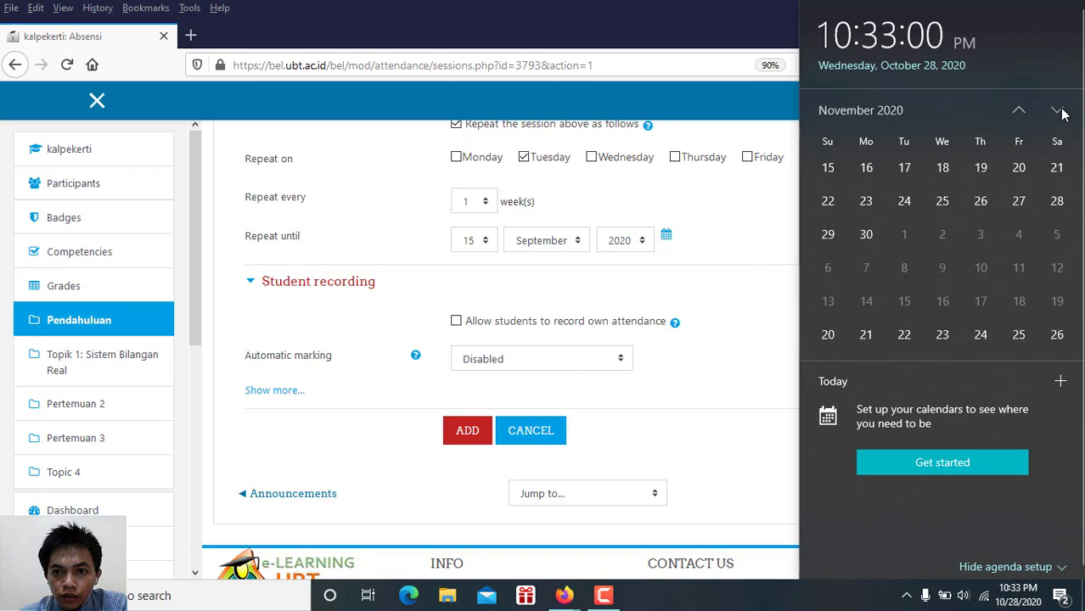
pyautogui.click(1058, 112)
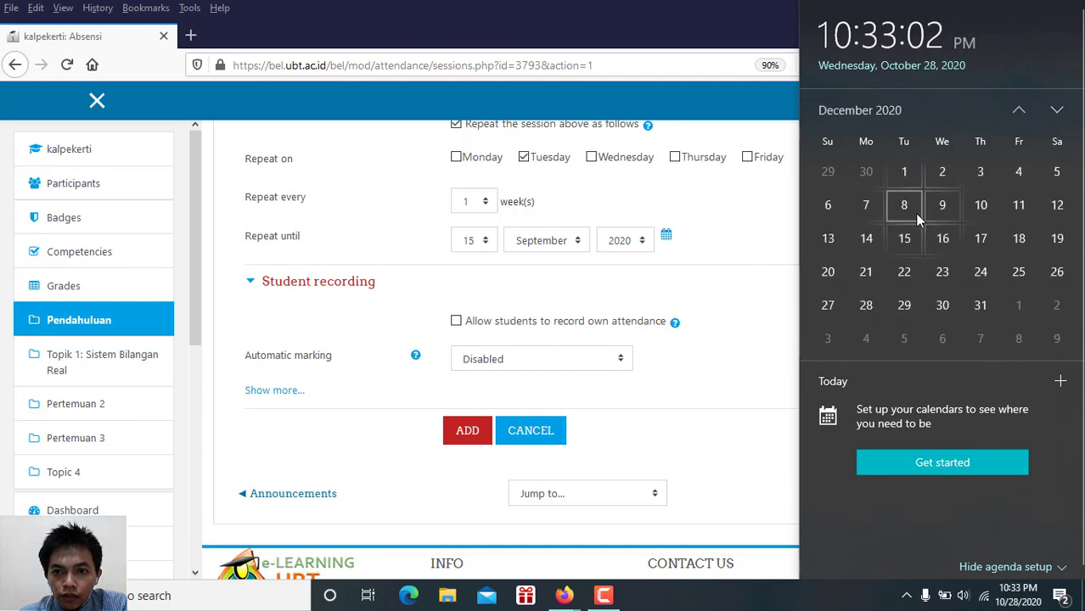
pyautogui.click(537, 240)
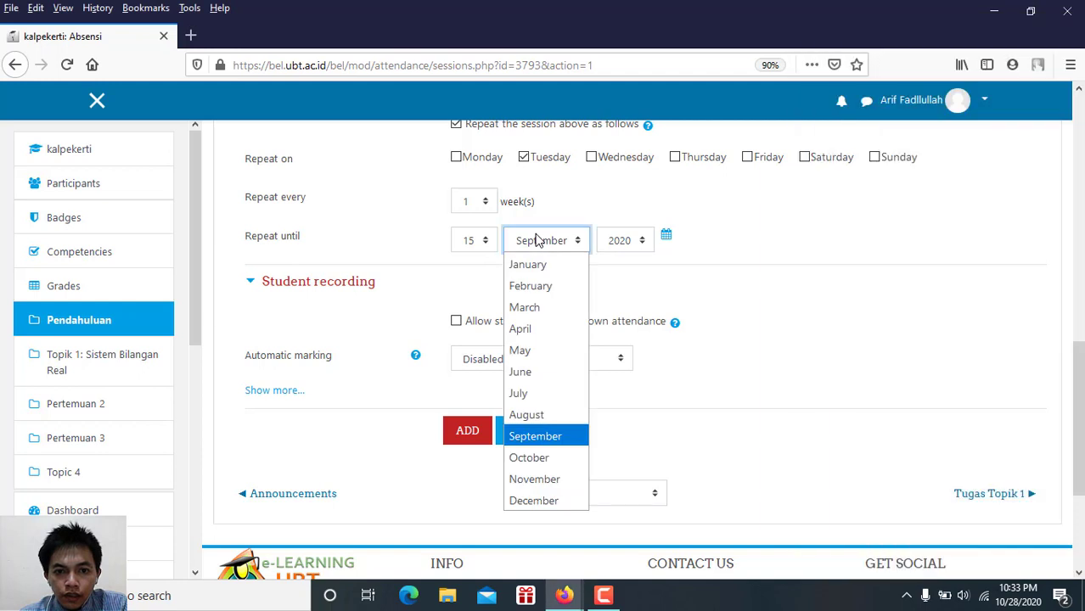
pyautogui.click(533, 502)
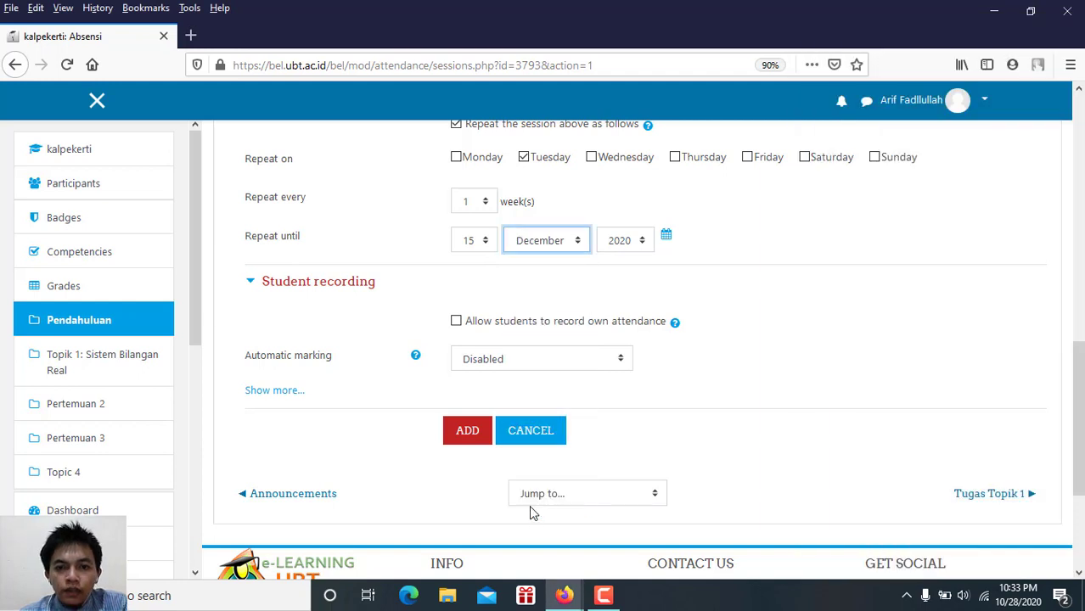
# Review the repetition settings and allow students to record their own attendance.
pyautogui.scroll(3, 645, 348)
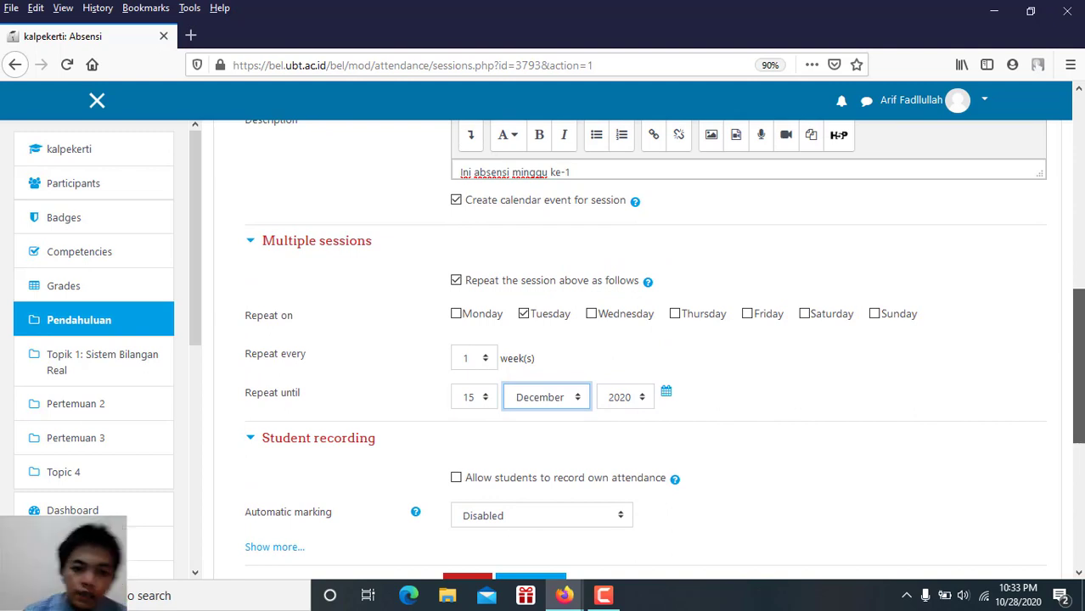
pyautogui.scroll(-2, 646, 348)
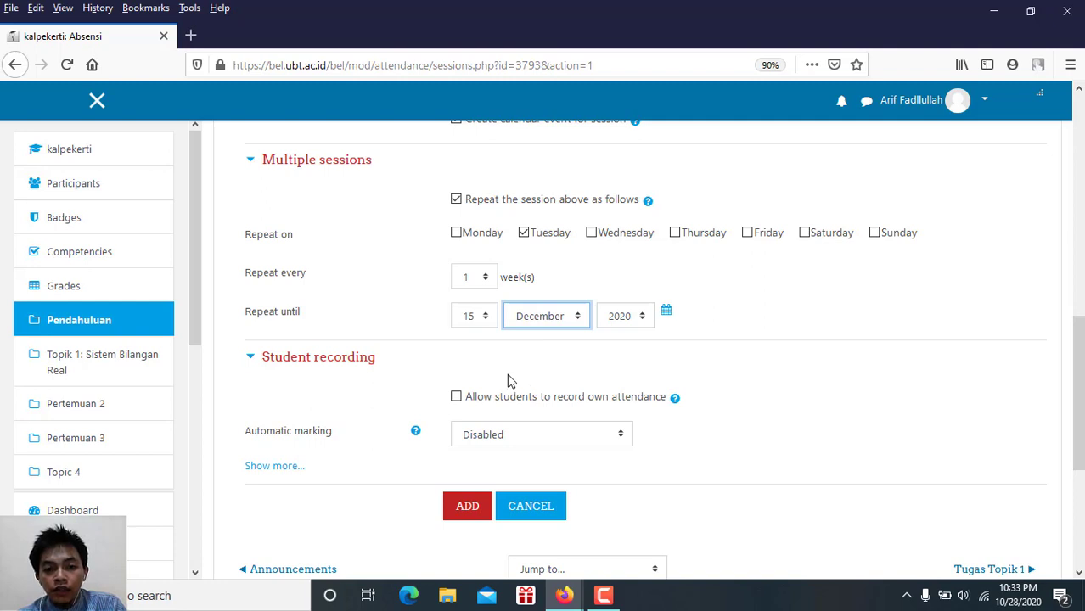
pyautogui.click(457, 398)
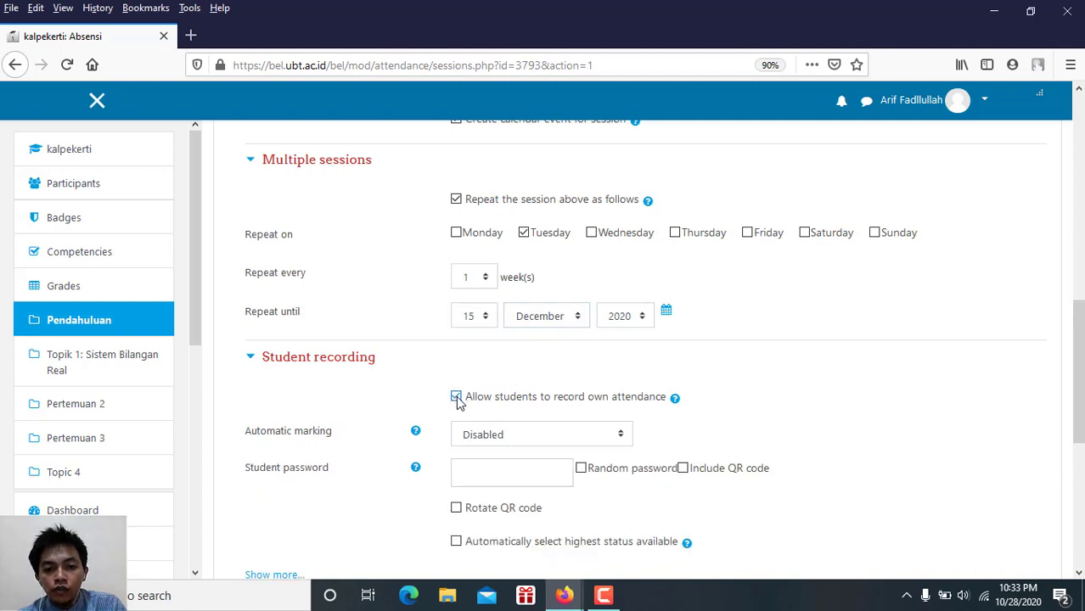
pyautogui.click(602, 404)
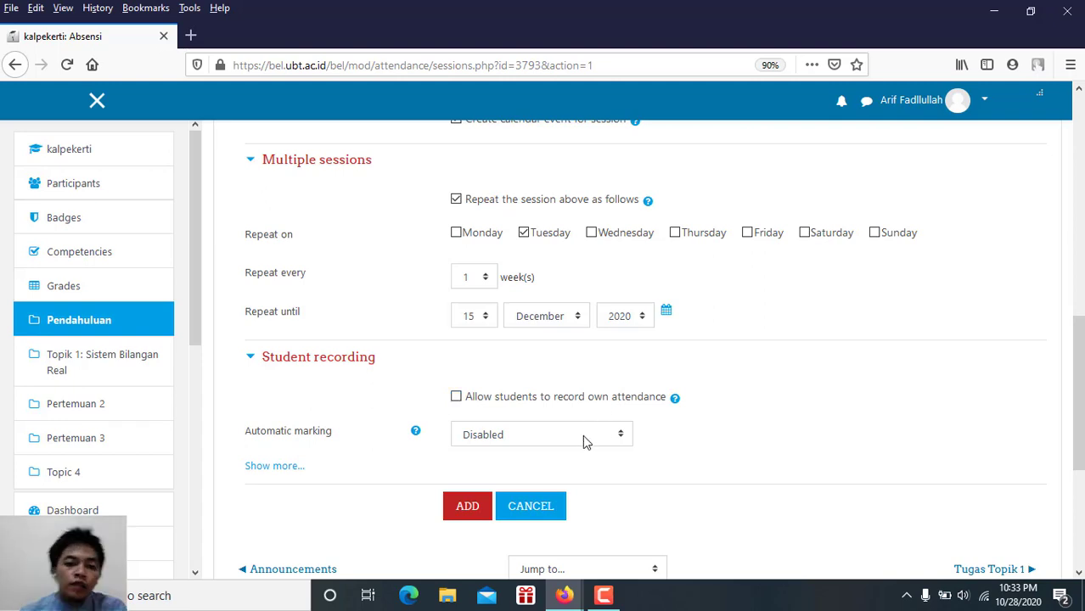
pyautogui.click(556, 400)
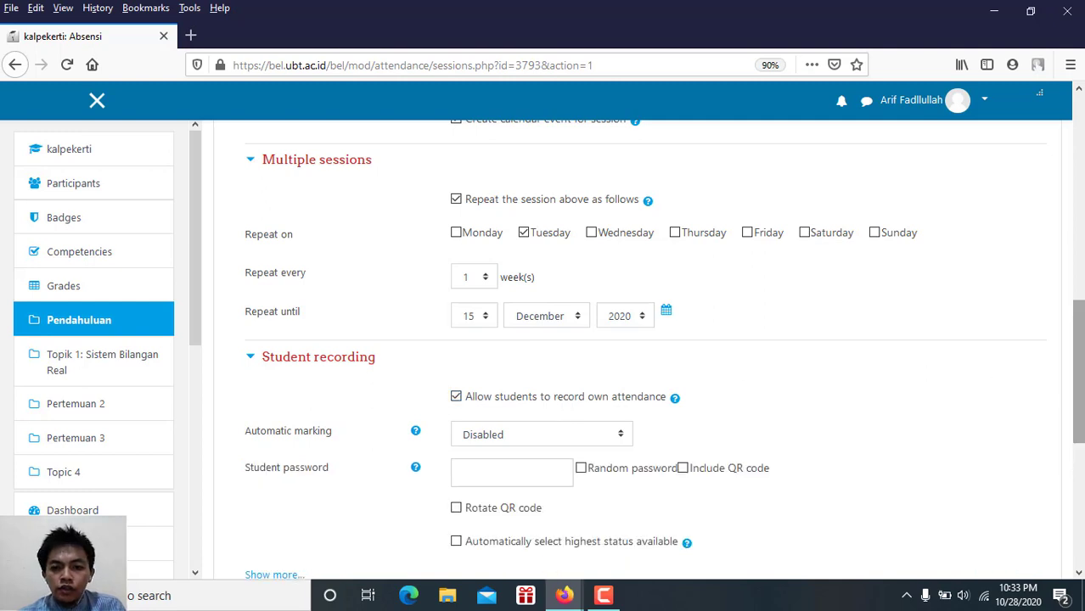
# Try the Yes option for automatic marking, then return the setting to Disabled.
pyautogui.scroll(-3, 1081, 393)
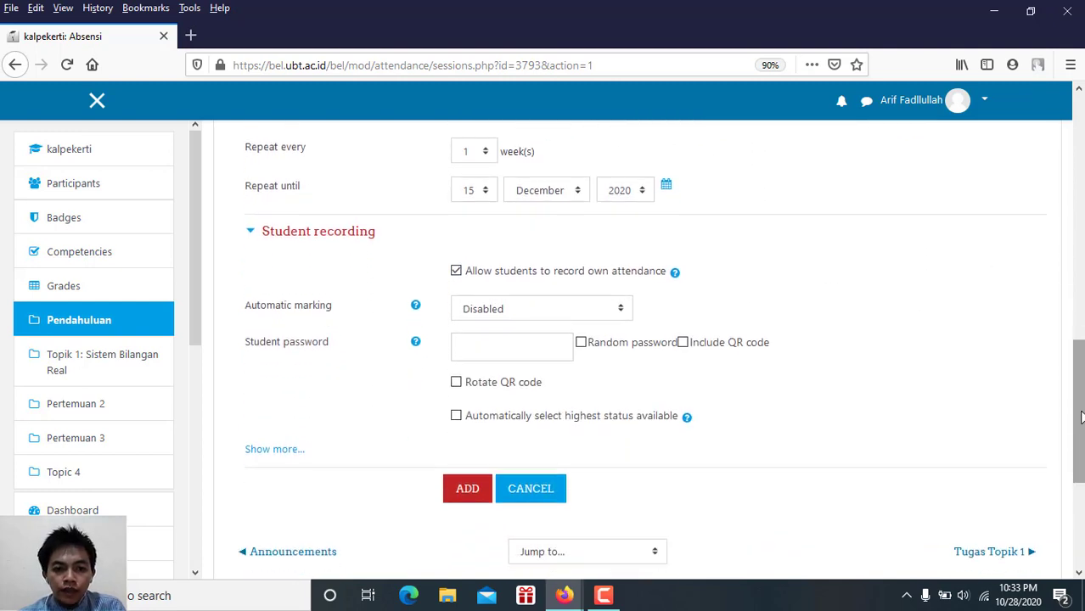
pyautogui.click(606, 319)
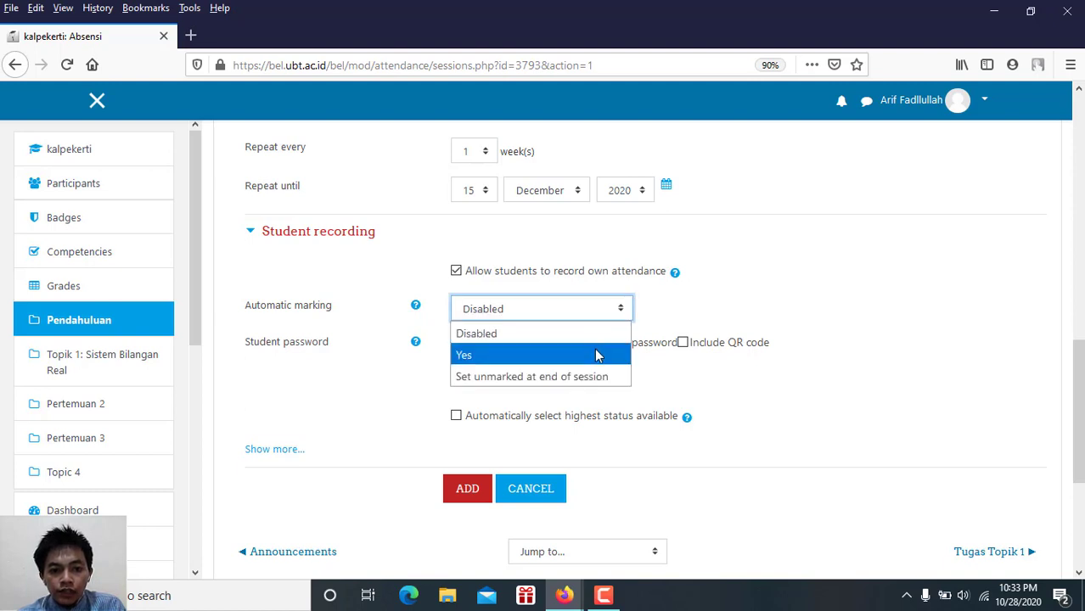
pyautogui.click(596, 354)
pyautogui.click(620, 310)
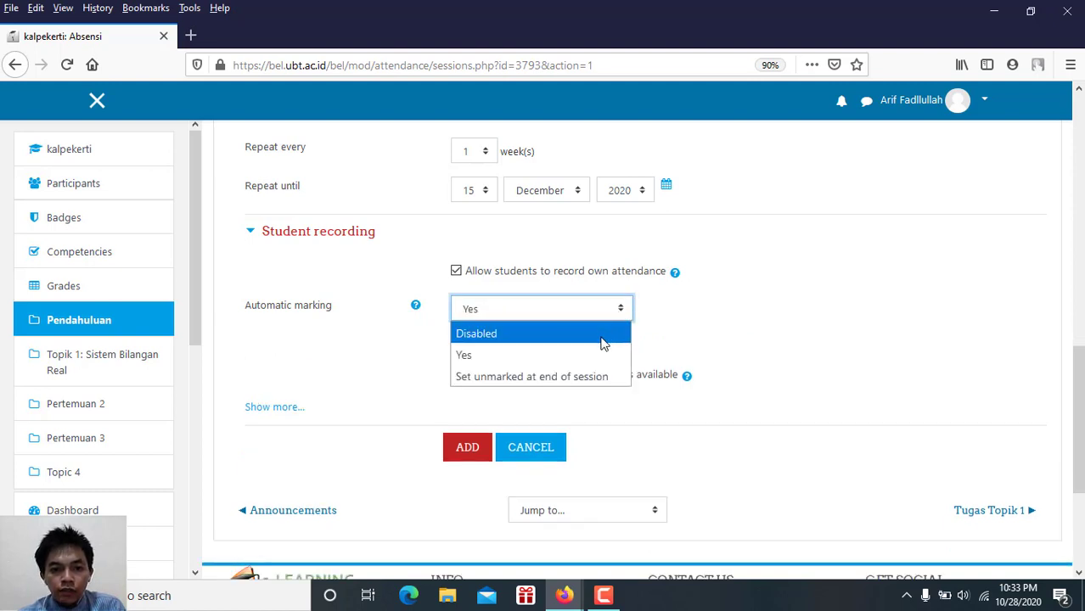
pyautogui.click(601, 338)
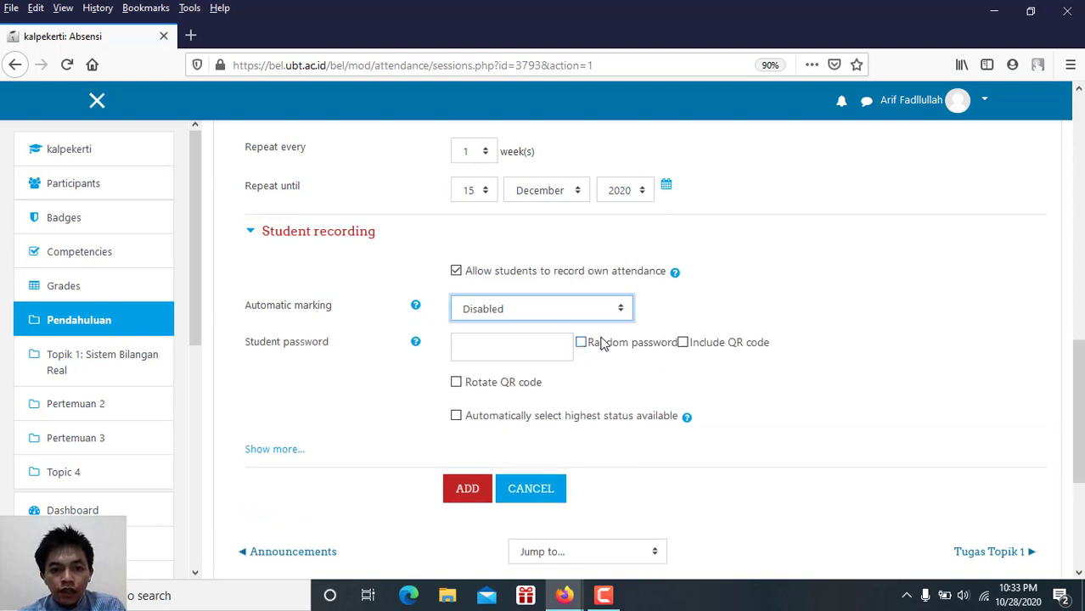
# Set automatic marking to Yes in the student recording settings.
pyautogui.click(557, 346)
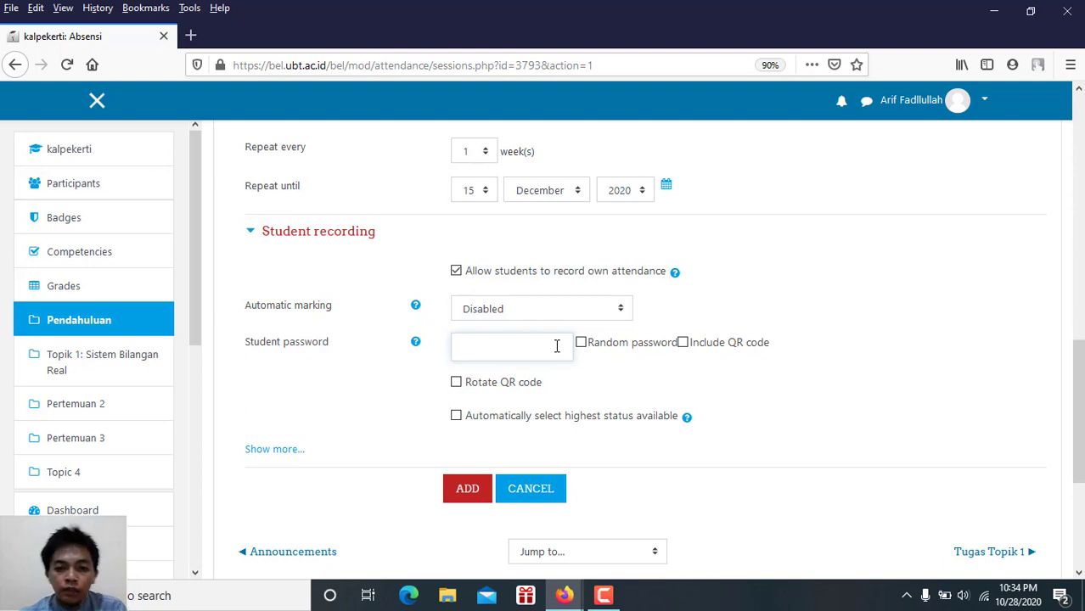
pyautogui.click(593, 311)
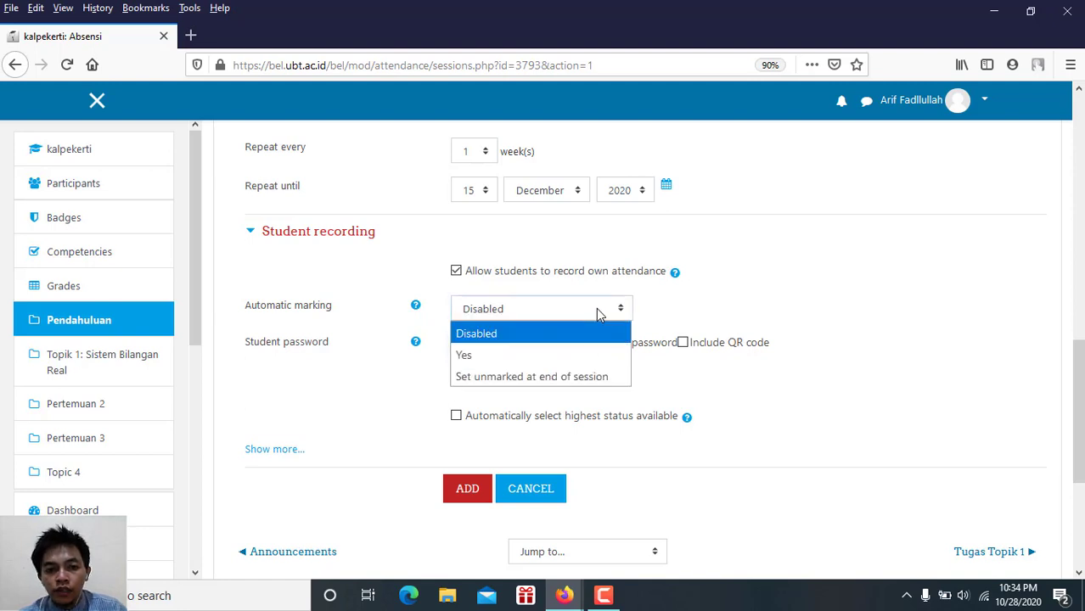
pyautogui.click(575, 355)
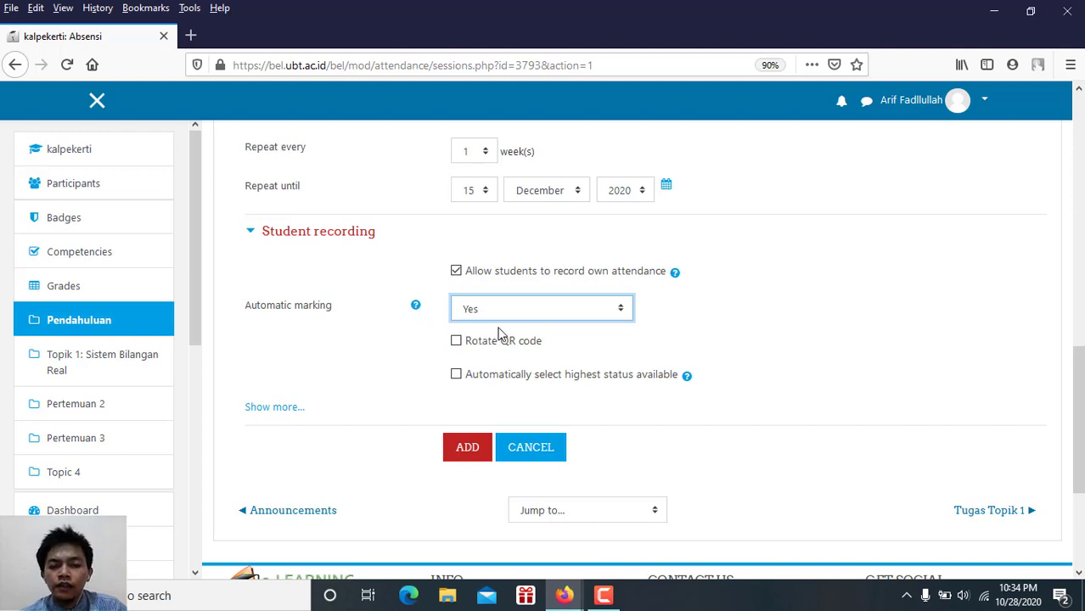
# Enable automatic selection of the highest available status, then submit the repeated sessions and confirm adding them despite the early start date.
pyautogui.click(456, 378)
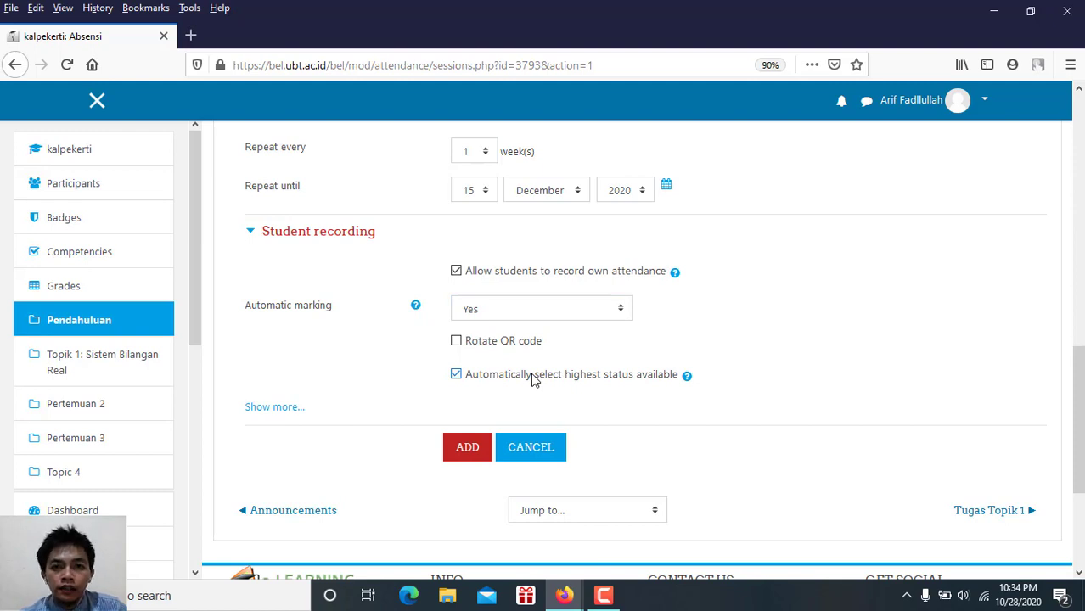
pyautogui.click(473, 457)
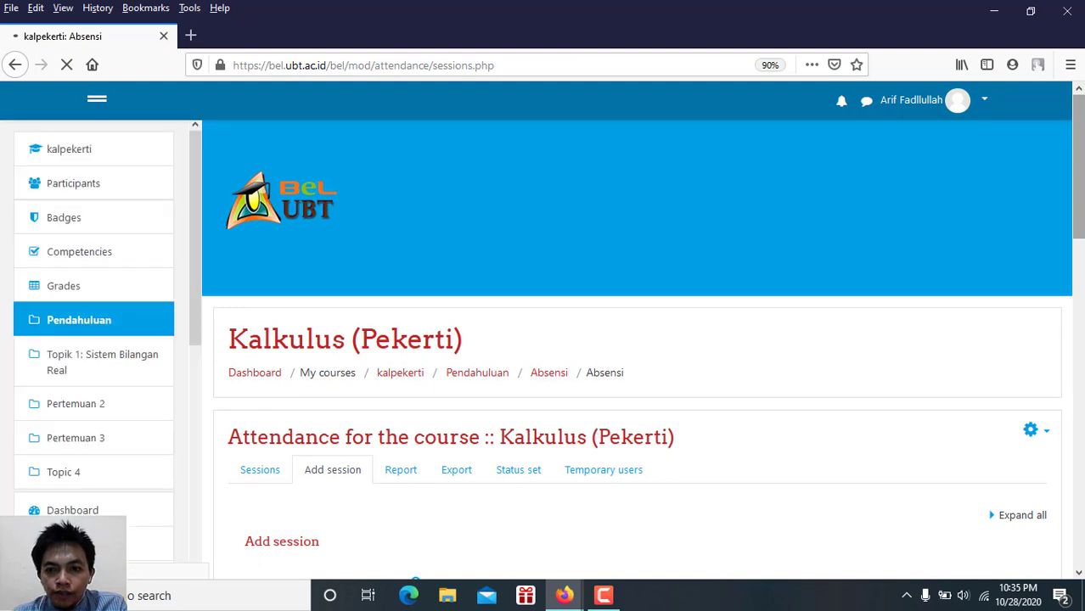
pyautogui.moveTo(1080, 214); pyautogui.dragTo(1080, 288)
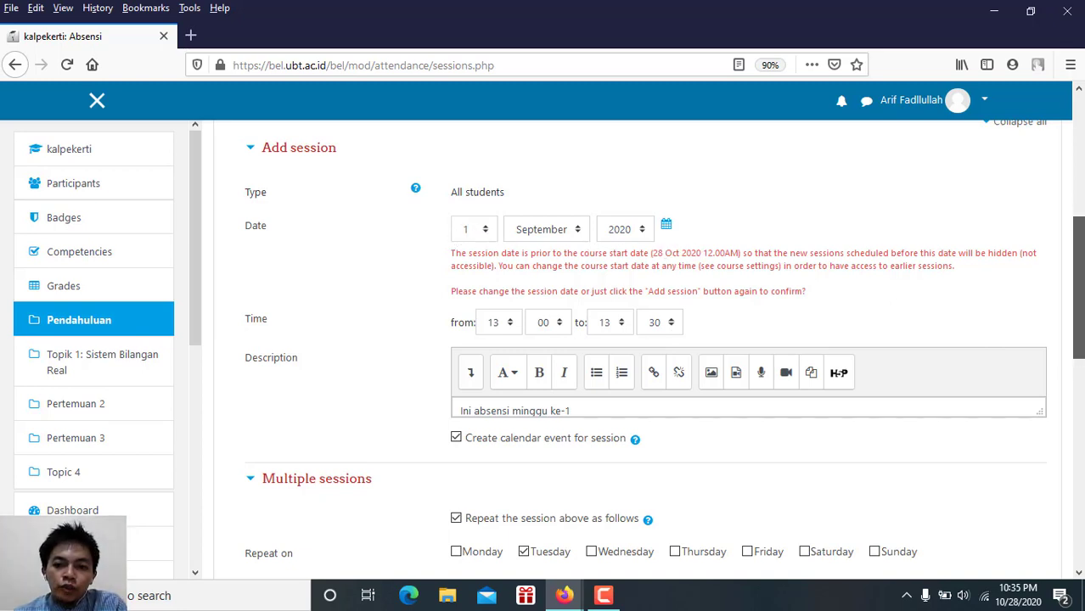
pyautogui.moveTo(1078, 288); pyautogui.dragTo(1078, 369)
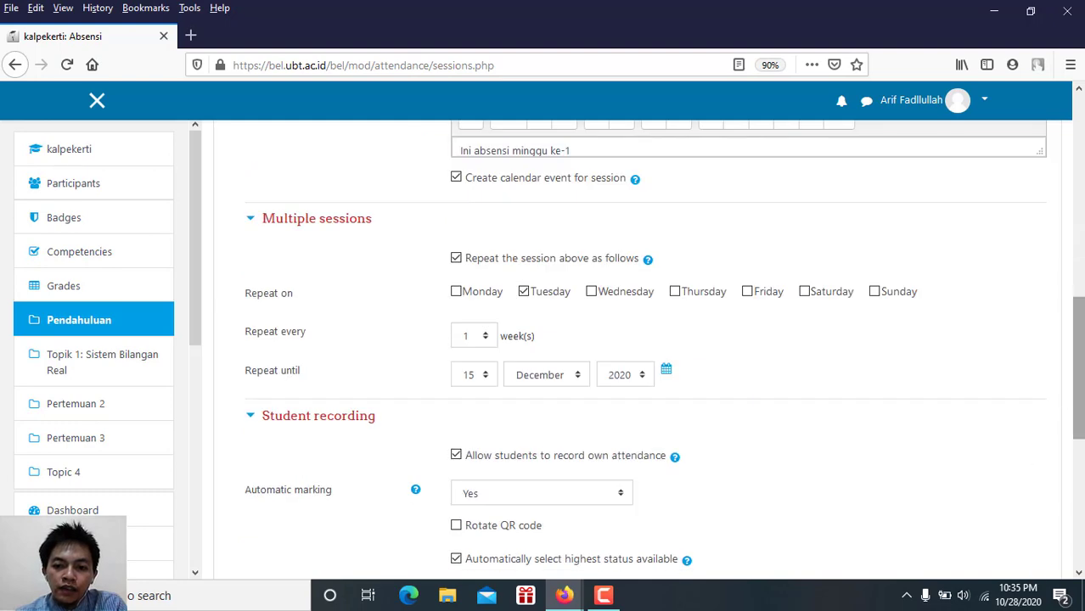
pyautogui.scroll(-3, 577, 416)
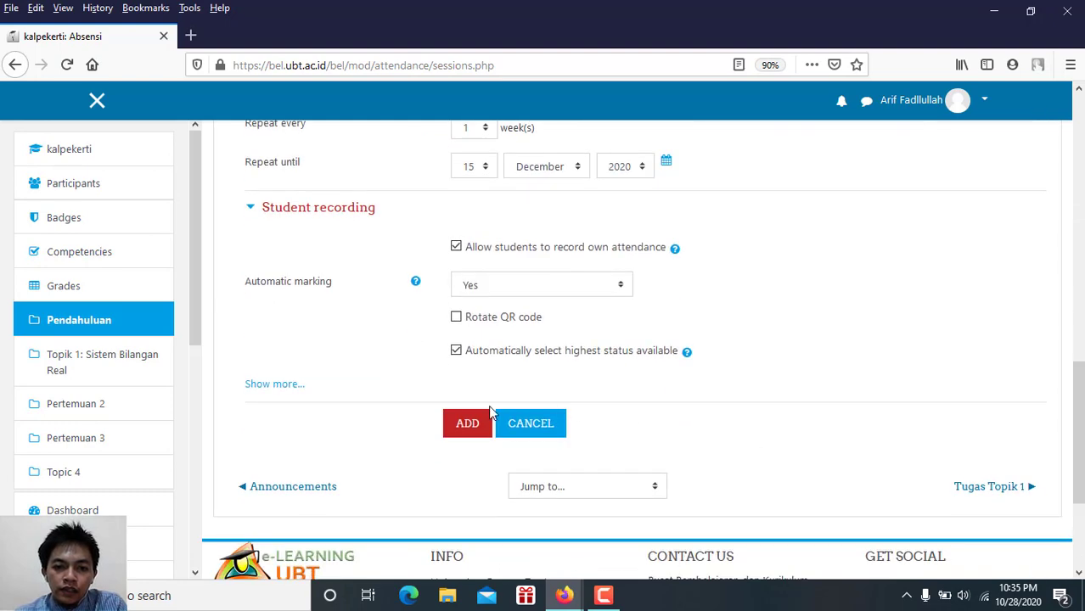
pyautogui.click(472, 427)
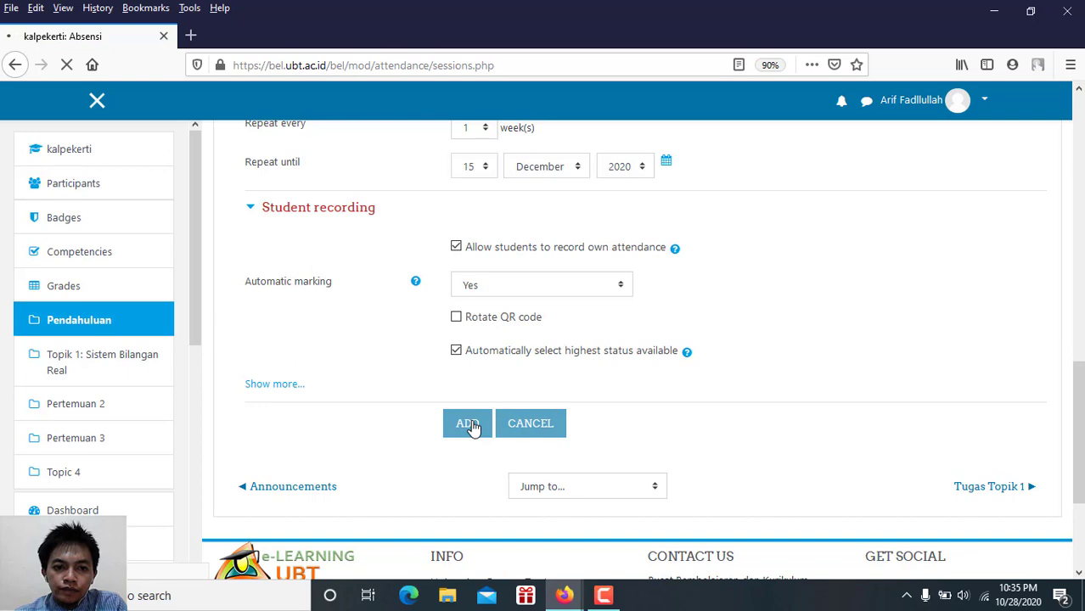
# Show all sessions of the attendance activity and review their dates, times and descriptions.
pyautogui.scroll(-5, 949, 405)
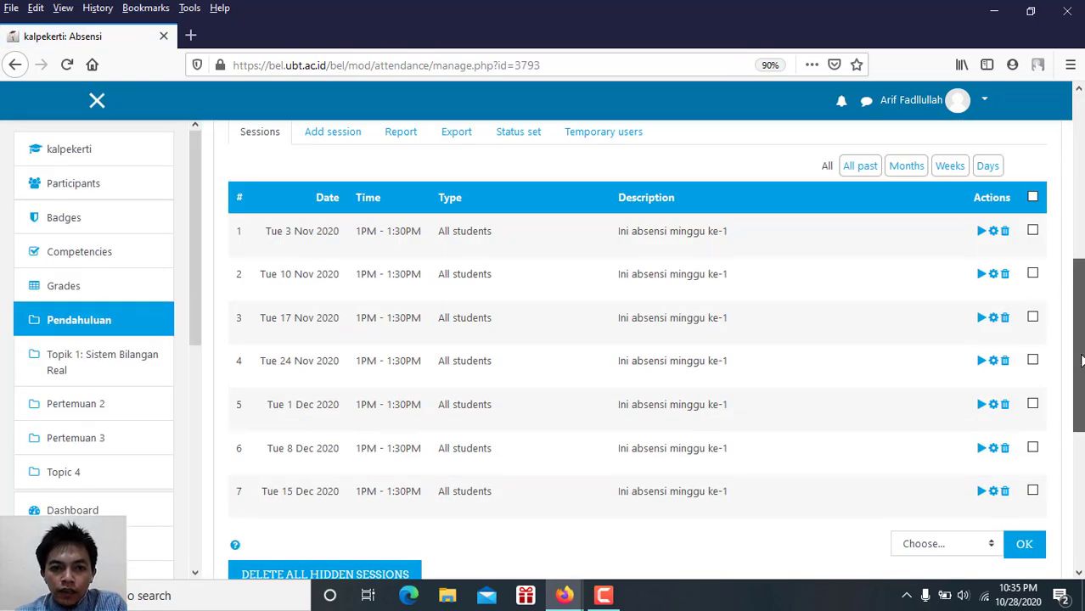
pyautogui.moveTo(1081, 361)
pyautogui.mouseDown()
pyautogui.moveTo(1078, 347)
pyautogui.moveTo(1077, 361)
pyautogui.mouseUp()
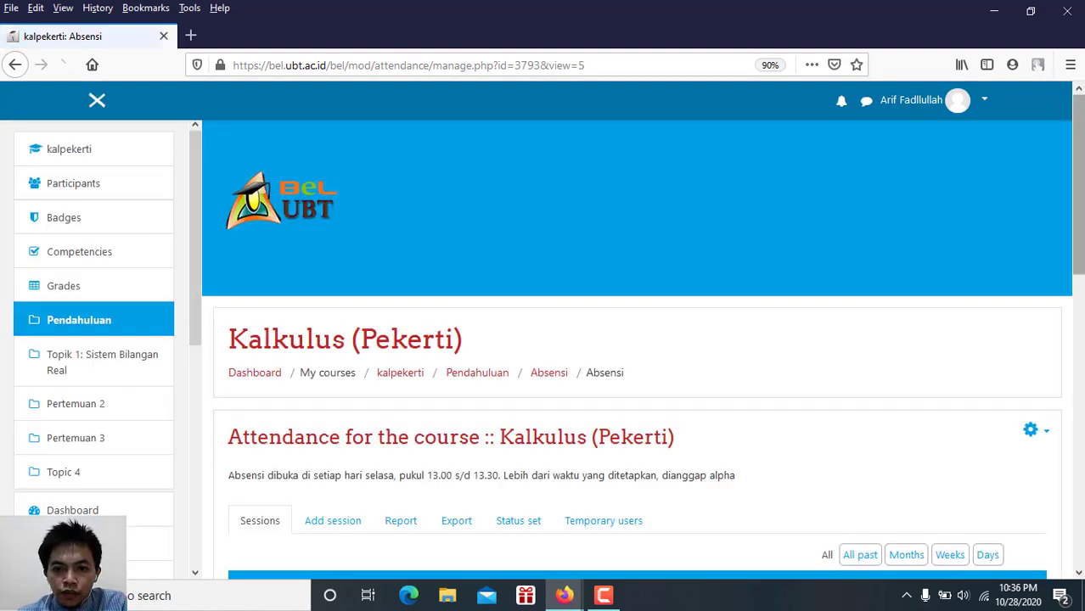
pyautogui.moveTo(1080, 196); pyautogui.dragTo(1079, 403)
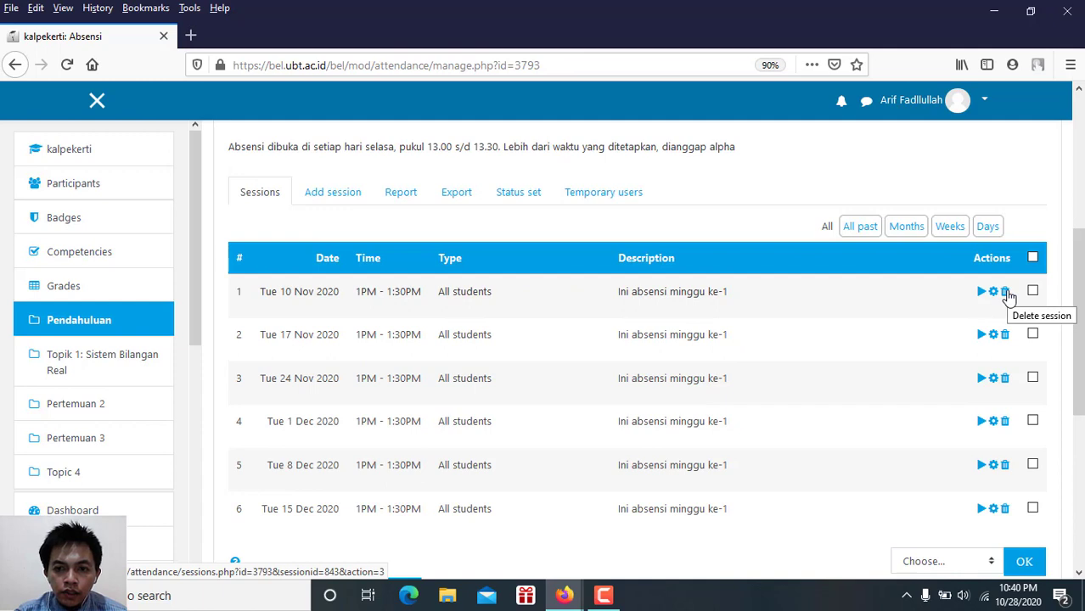
# Change the description of the 10 November 2020 session to "Ini absensi minggu ke-7" and save the change.
pyautogui.click(994, 291)
pyautogui.click(604, 349)
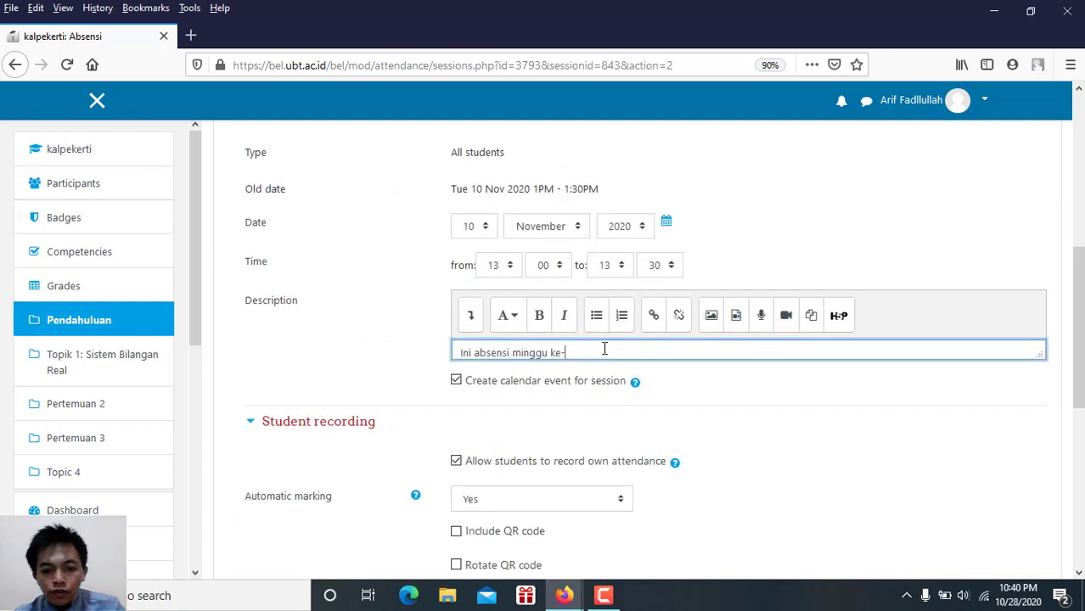
pyautogui.write('1')
pyautogui.click(1077, 425)
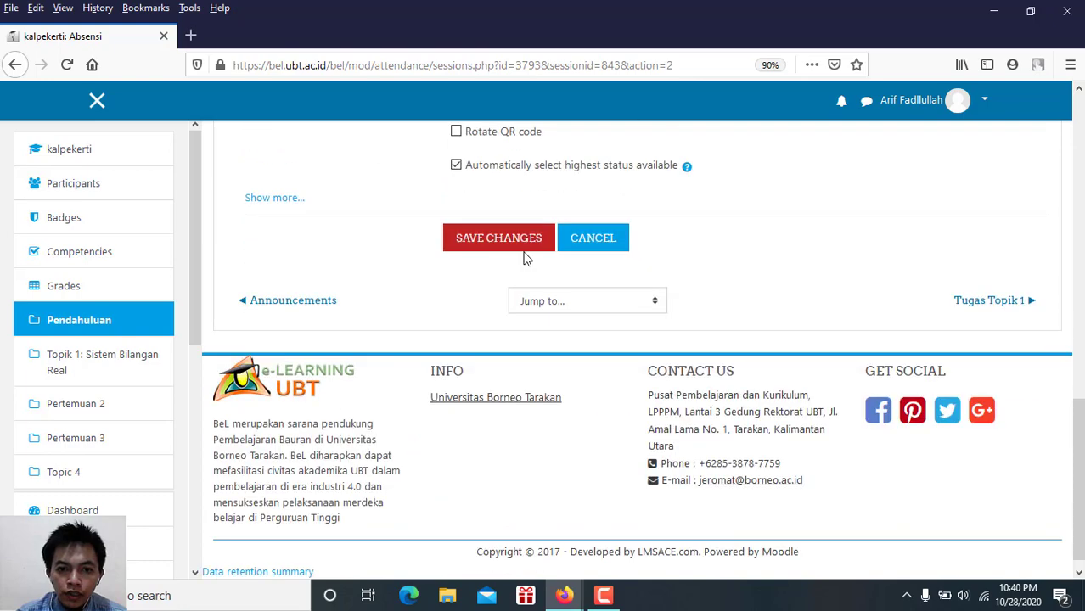
pyautogui.click(518, 247)
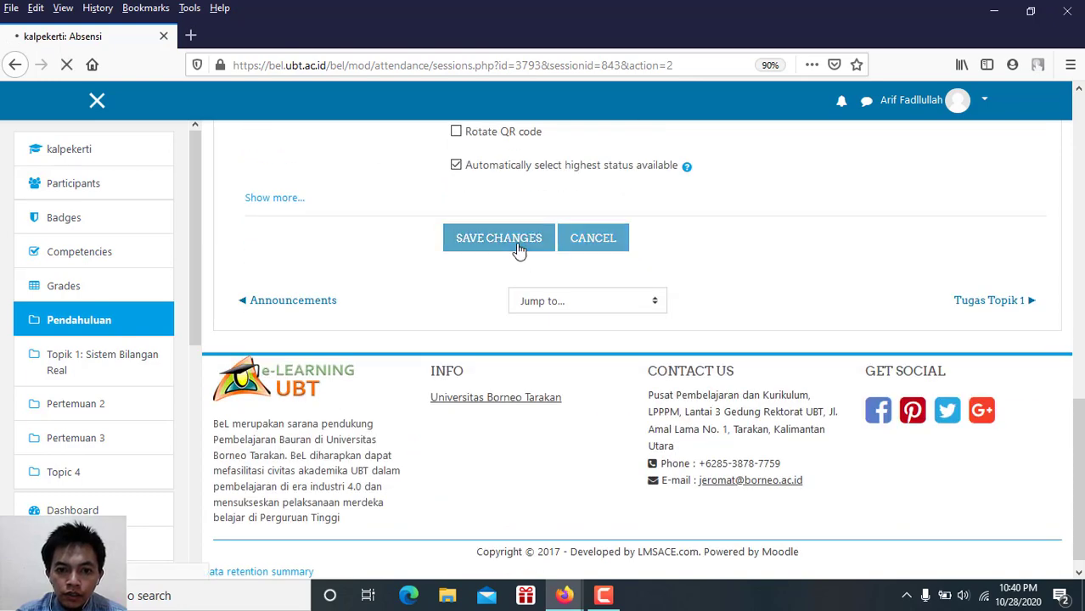
pyautogui.scroll(-5, 995, 270)
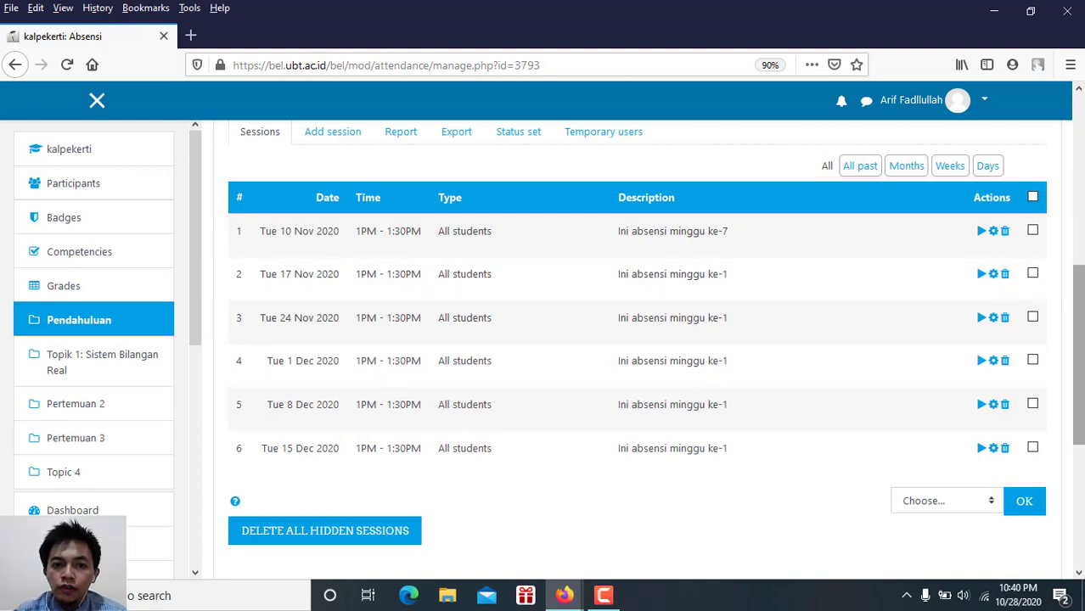
pyautogui.scroll(2, 1079, 335)
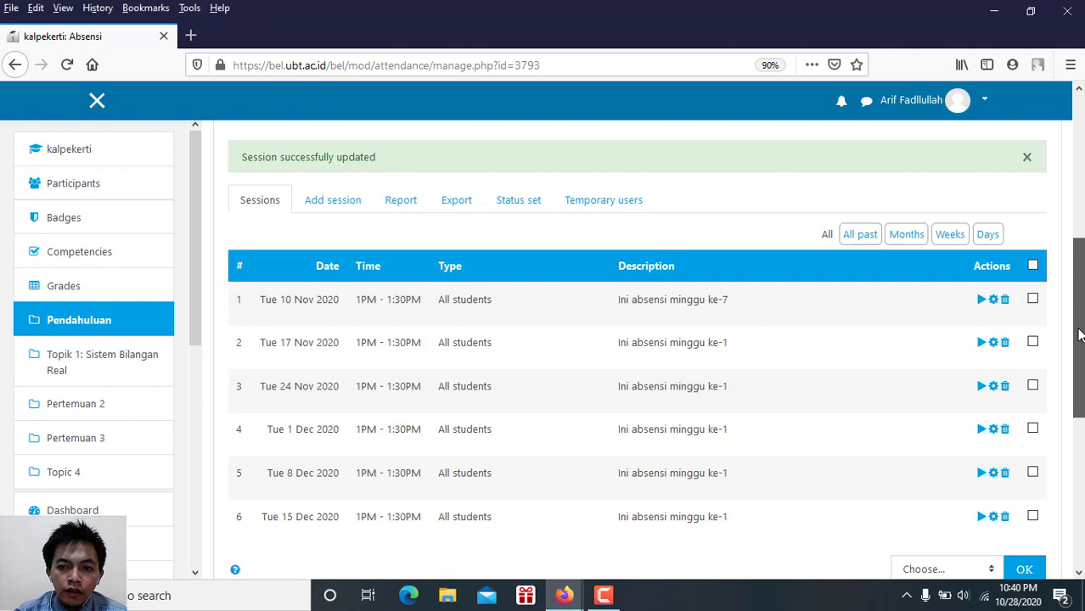
pyautogui.moveTo(1079, 335); pyautogui.dragTo(1079, 316)
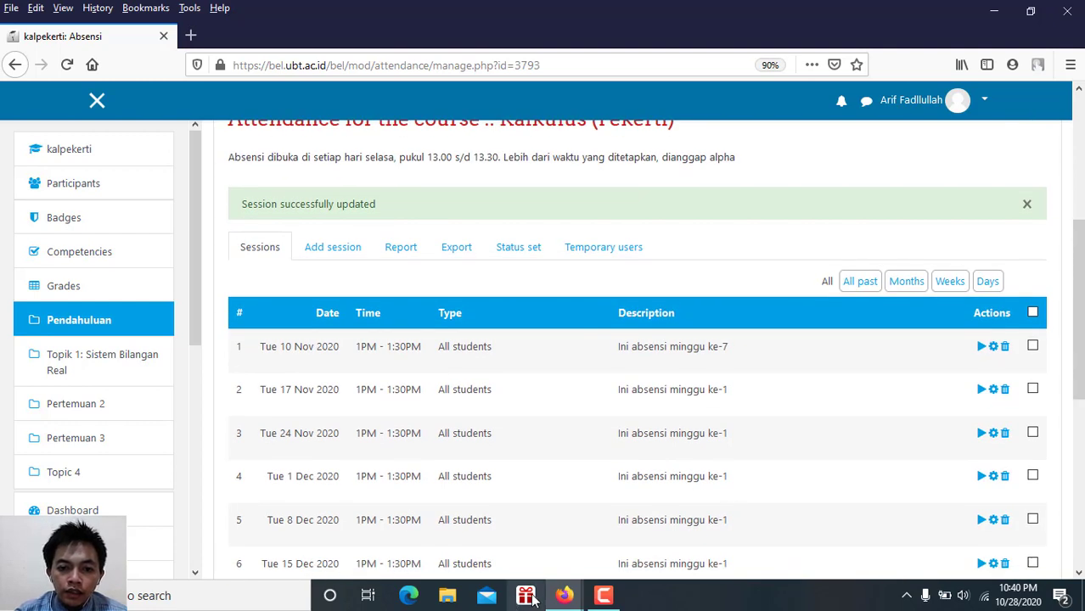
# Switch to the browser window with the student account and open the Absensi activity in the Kalkulus (Pekerti) course.
pyautogui.click(565, 596)
pyautogui.click(627, 533)
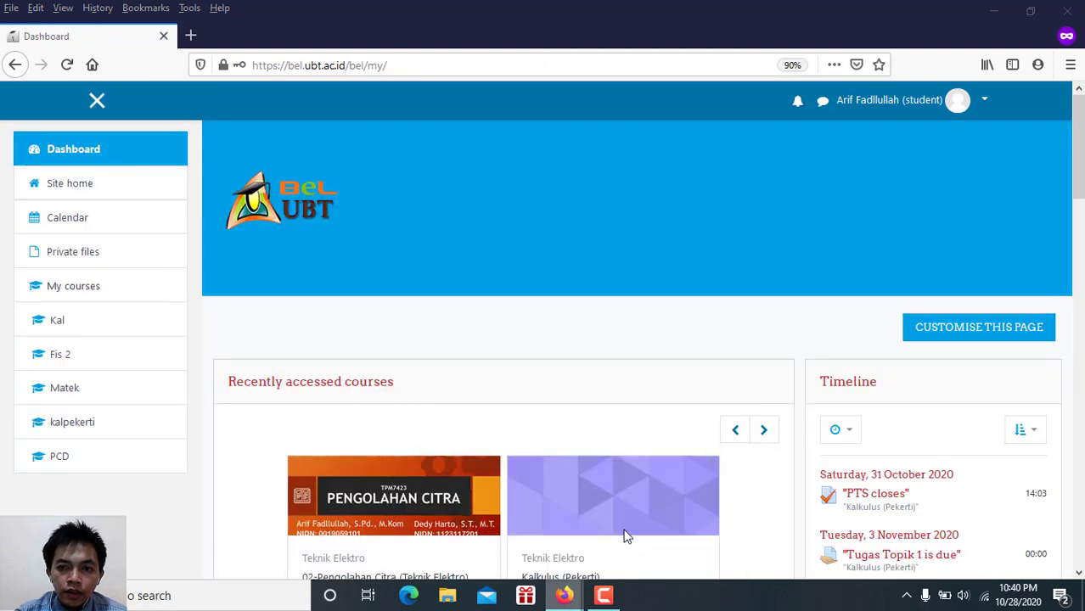
pyautogui.scroll(-5, 381, 325)
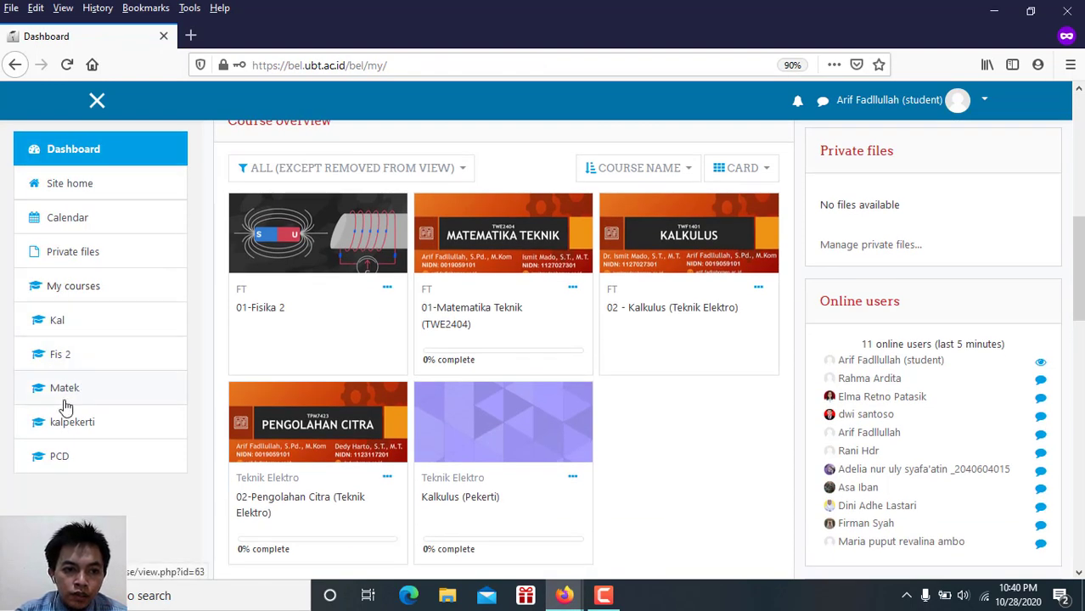
pyautogui.click(56, 424)
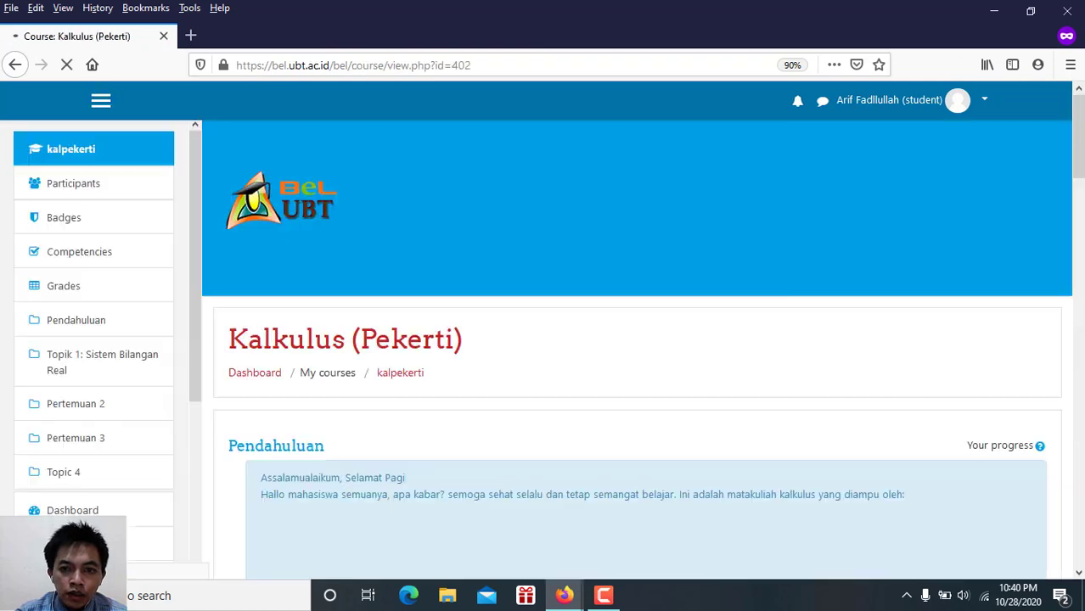
pyautogui.scroll(-5, 645, 340)
pyautogui.scroll(-5, 646, 339)
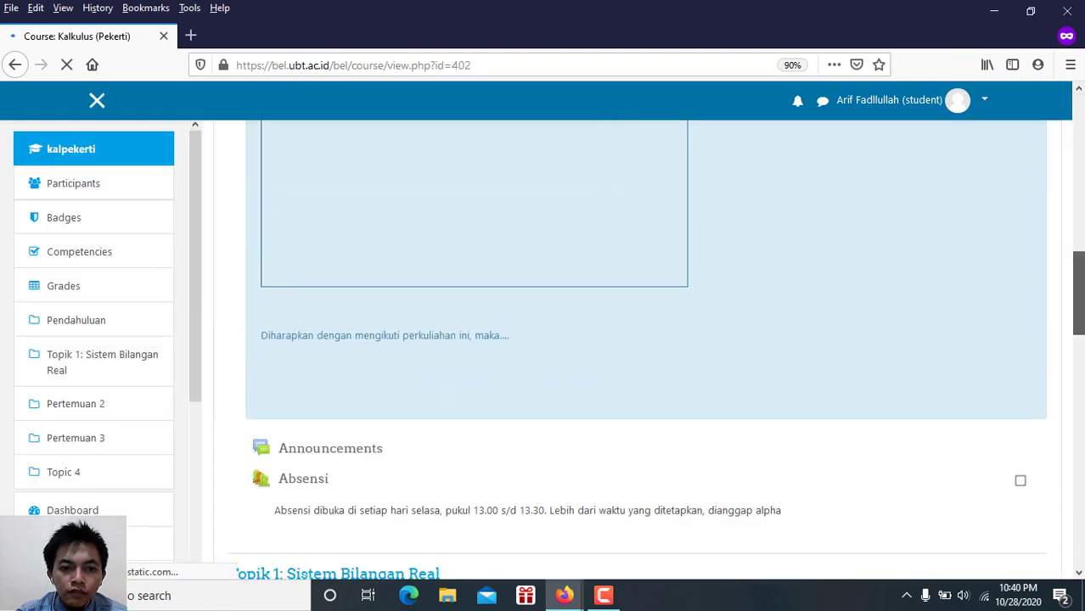
pyautogui.click(294, 481)
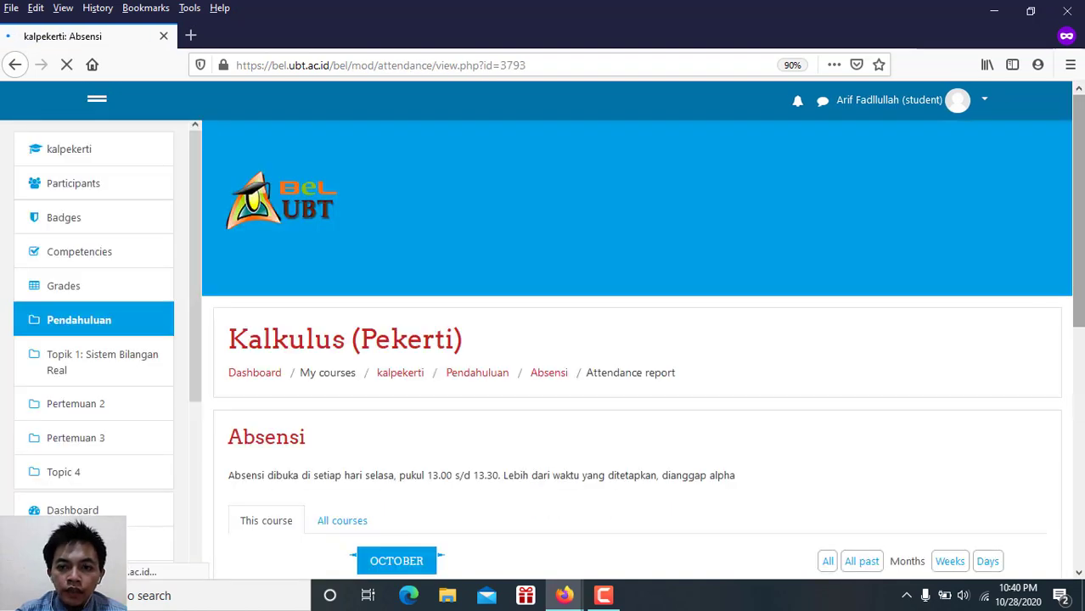
# Show all sessions in the student's attendance report and examine their dates, descriptions, status and points.
pyautogui.moveTo(1081, 276); pyautogui.dragTo(1079, 376)
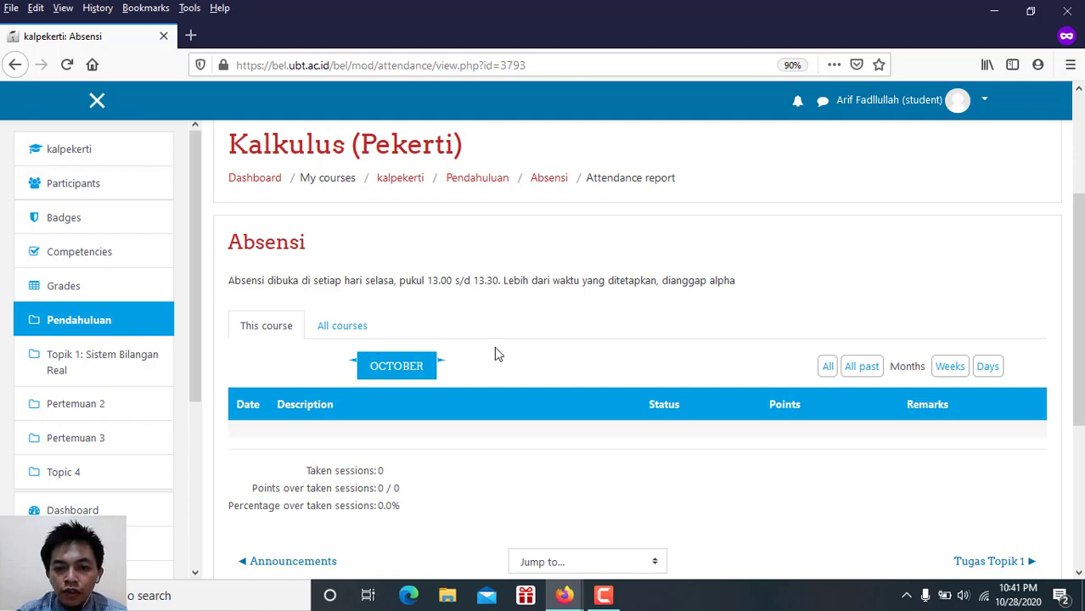
pyautogui.click(828, 370)
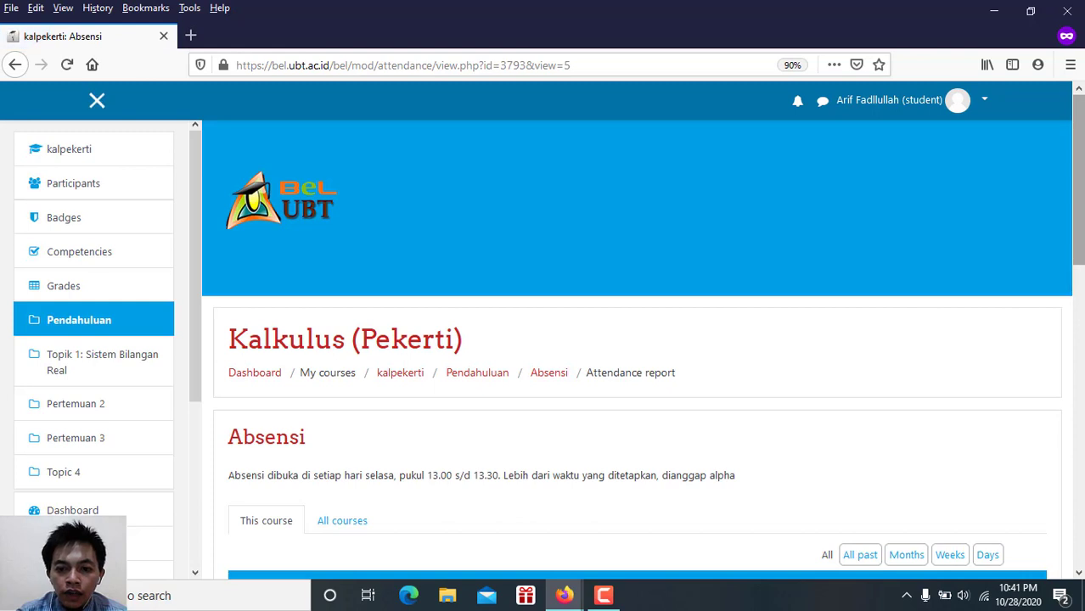
pyautogui.moveTo(1081, 167); pyautogui.dragTo(1082, 292)
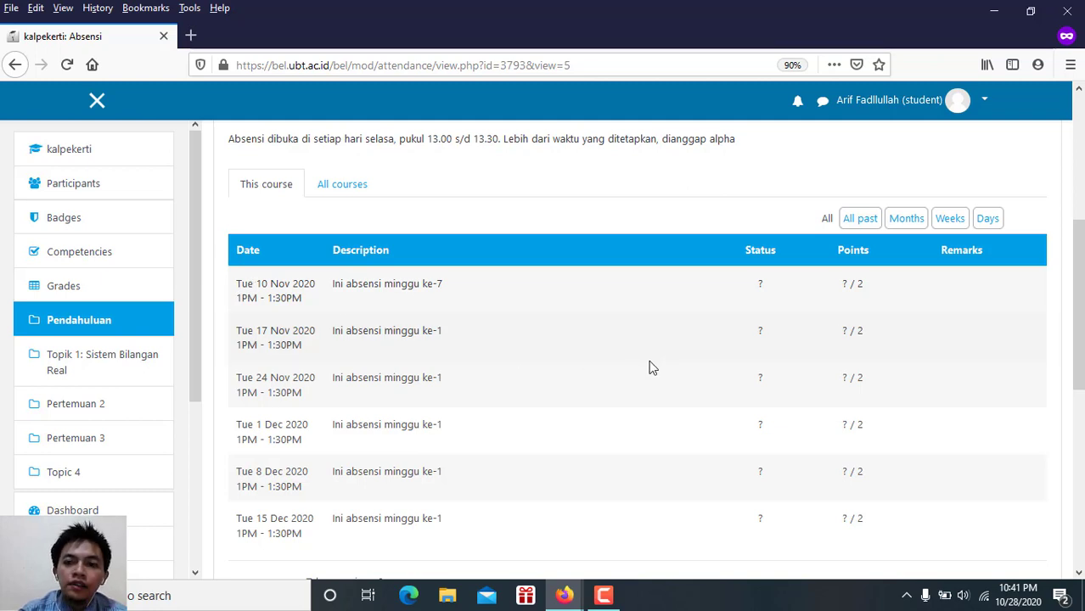
pyautogui.scroll(1, 1078, 289)
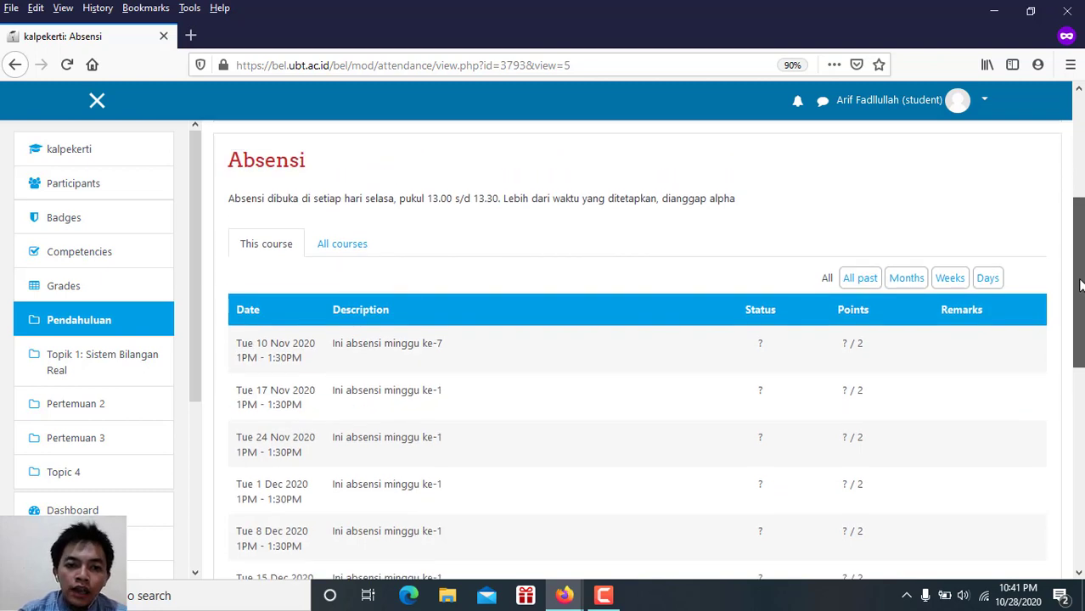
pyautogui.moveTo(1079, 286); pyautogui.dragTo(1080, 292)
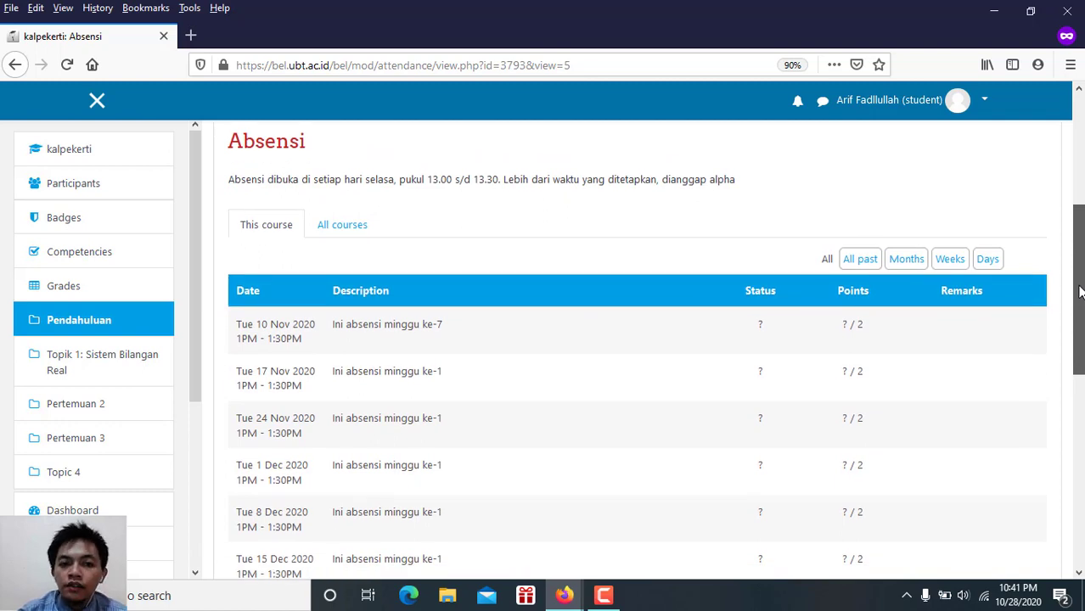
pyautogui.moveTo(1079, 292); pyautogui.dragTo(1080, 298)
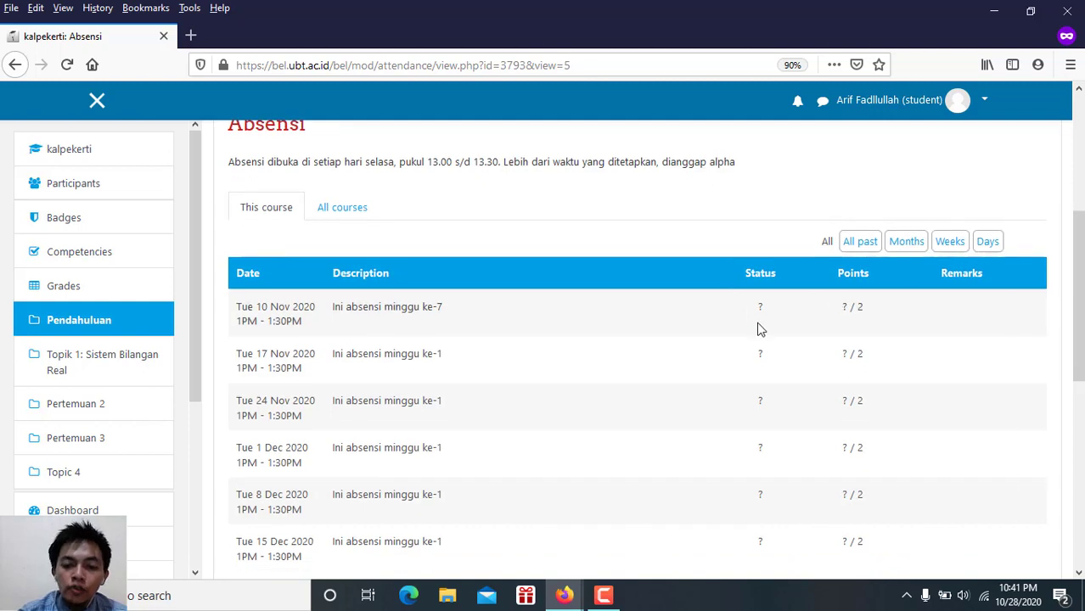
# Switch back to the teacher's browser window and open the 10 November 2020 session for editing.
pyautogui.click(565, 597)
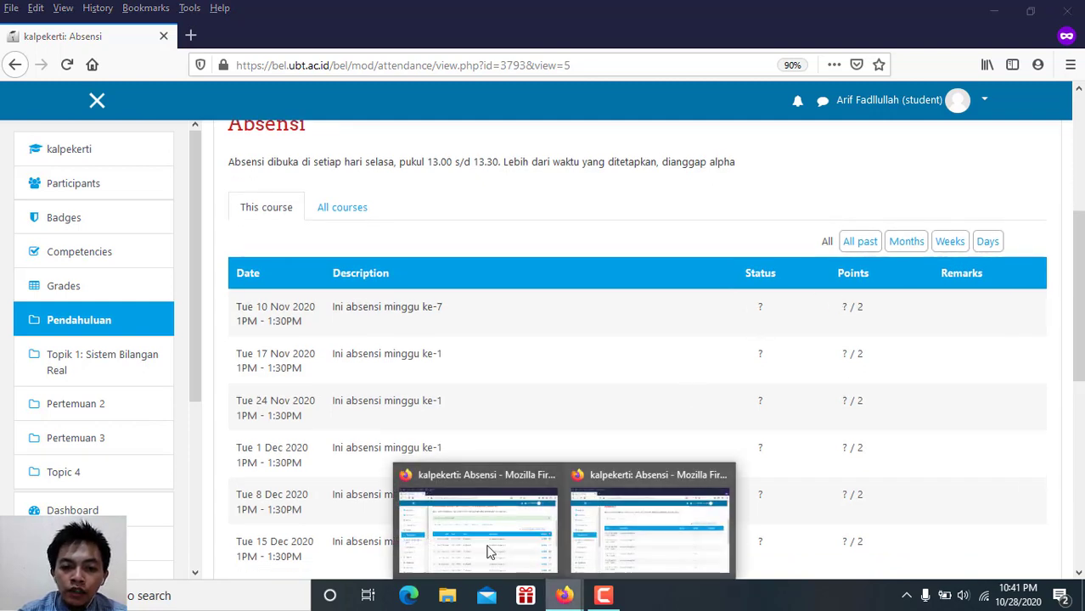
pyautogui.click(452, 518)
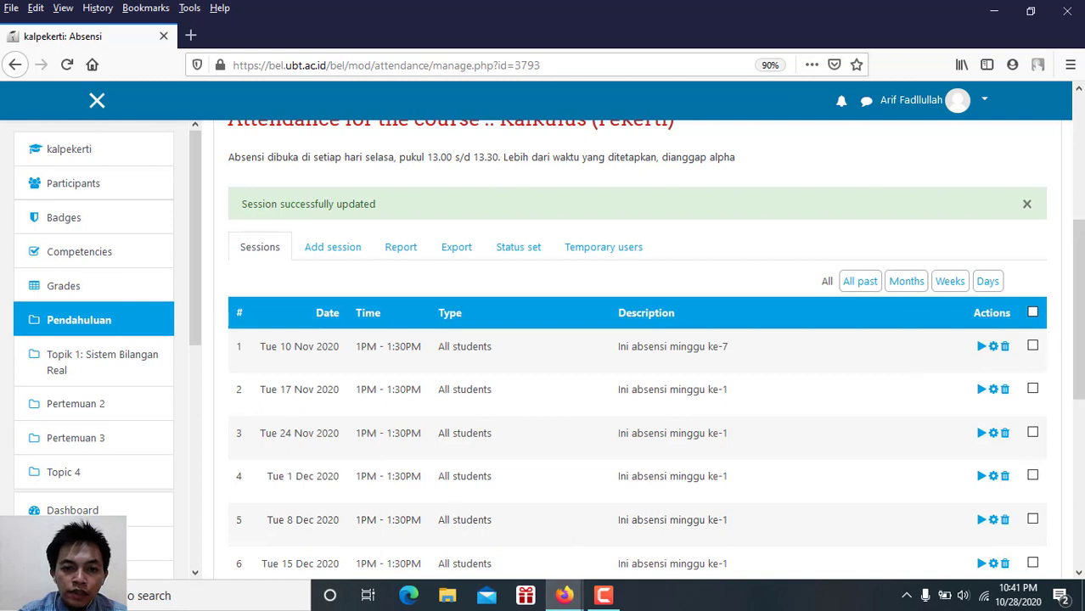
pyautogui.click(995, 348)
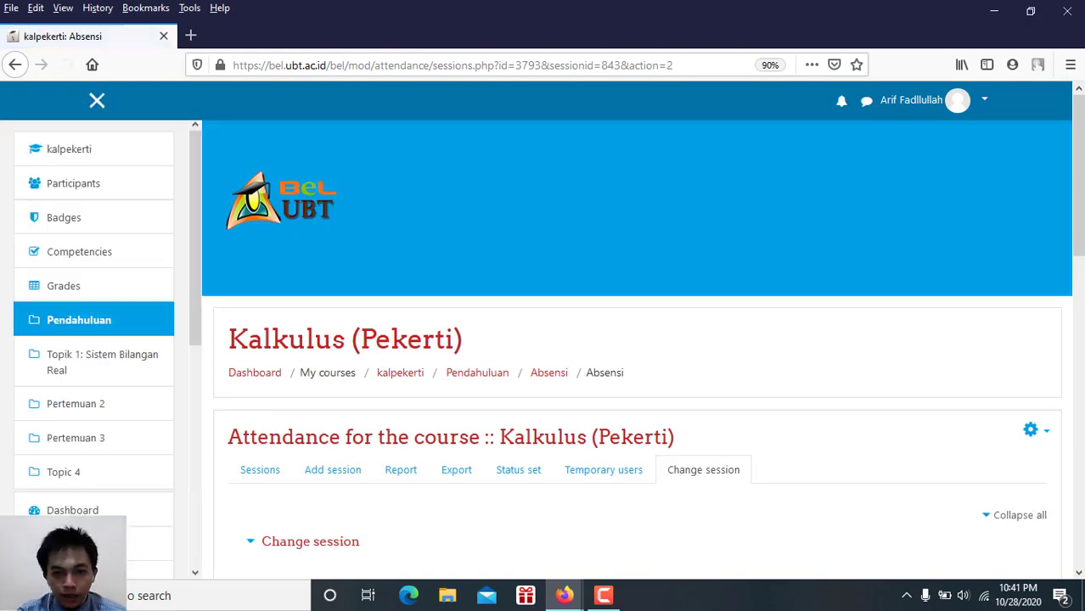
pyautogui.click(1081, 359)
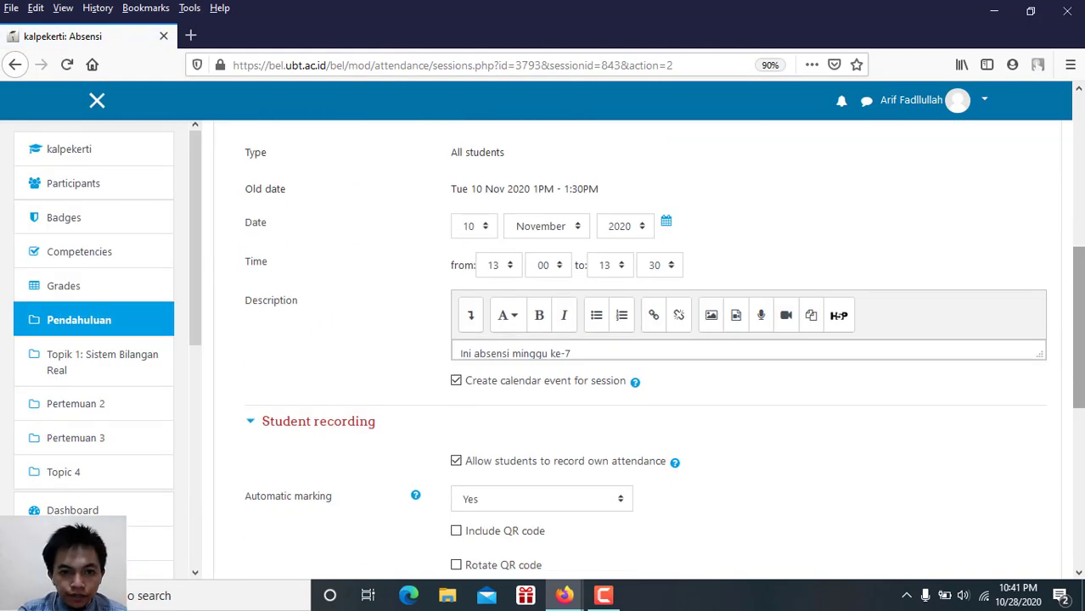
pyautogui.moveTo(1081, 386); pyautogui.dragTo(1081, 388)
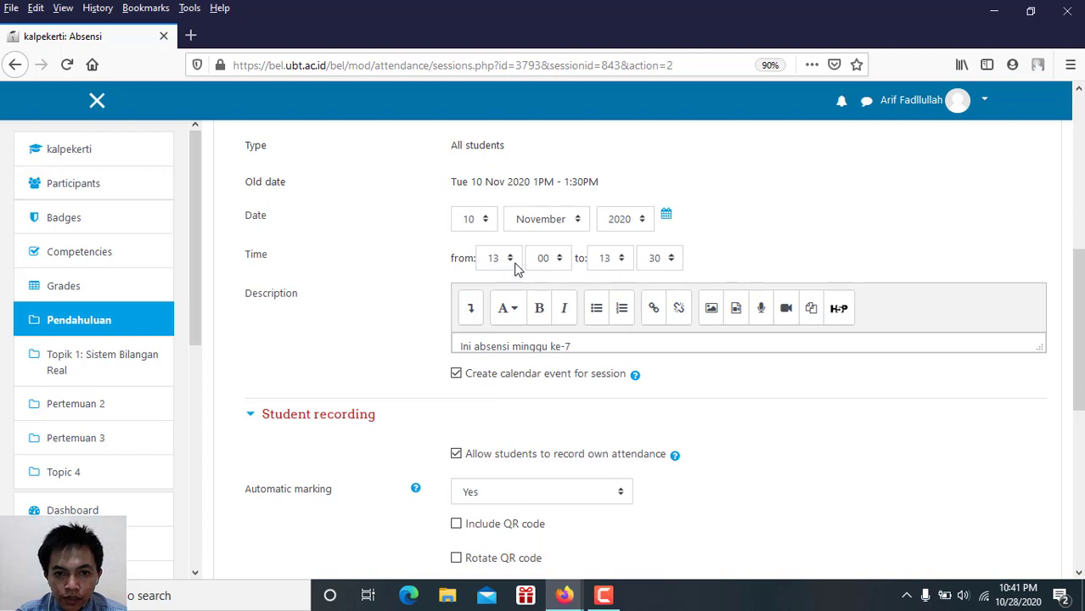
# Set the session's date to 28 October 2020.
pyautogui.click(482, 228)
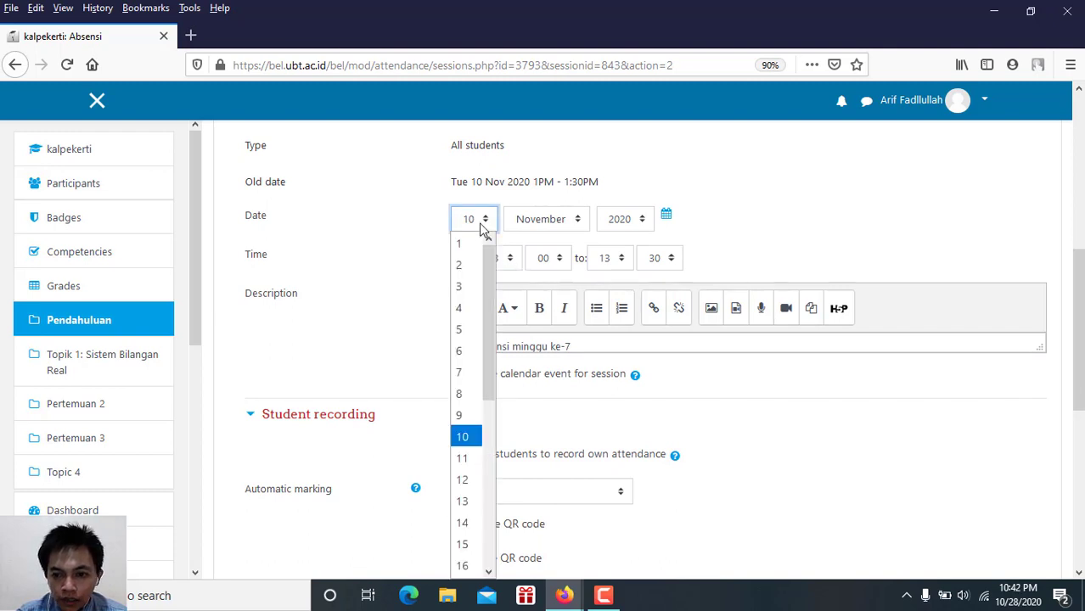
pyautogui.scroll(-5, 493, 466)
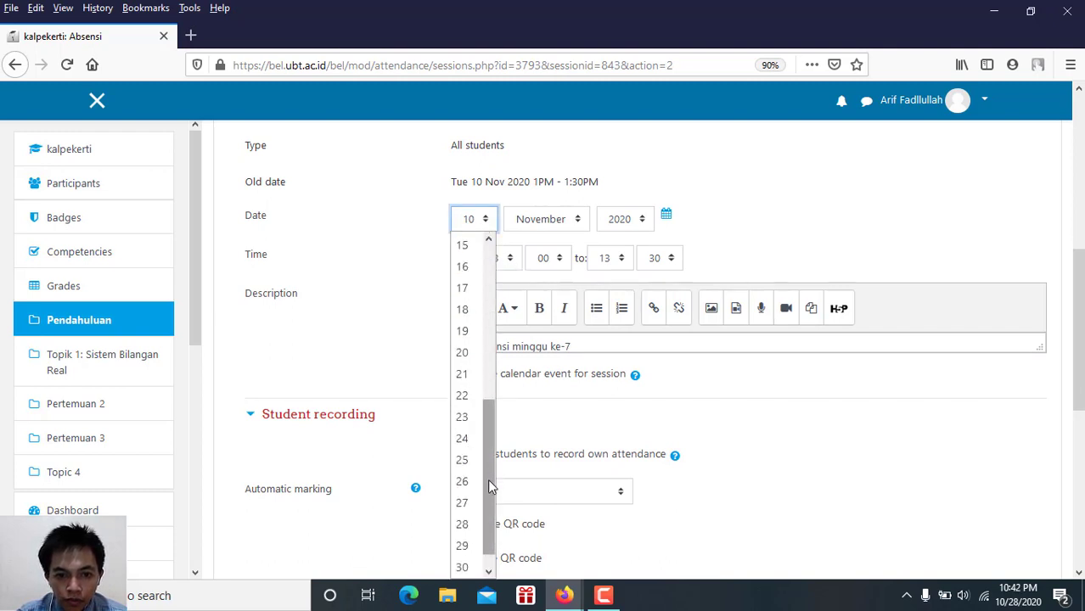
pyautogui.click(471, 524)
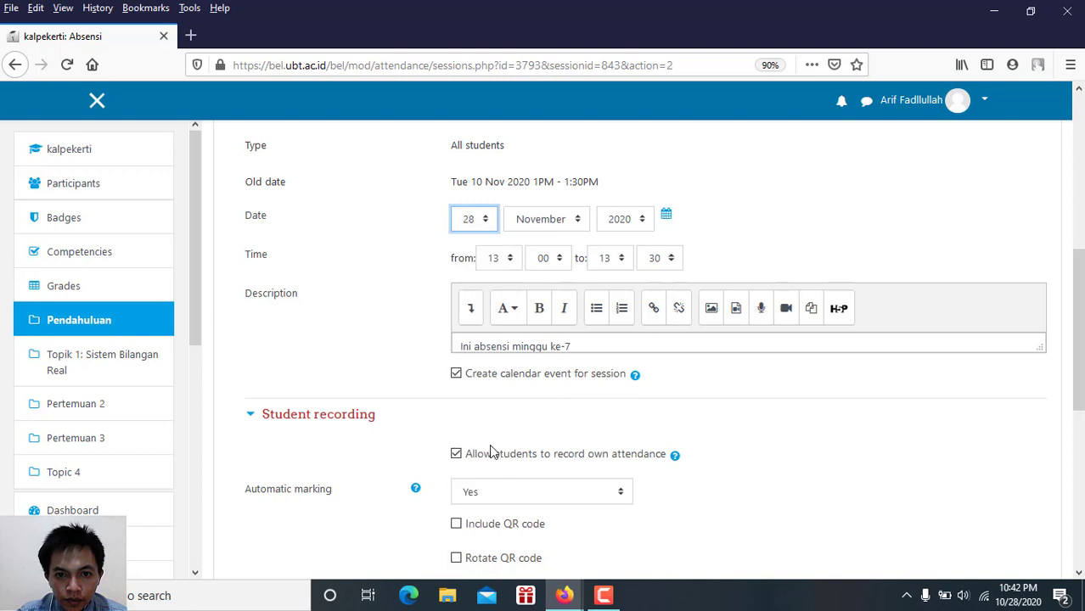
pyautogui.click(556, 224)
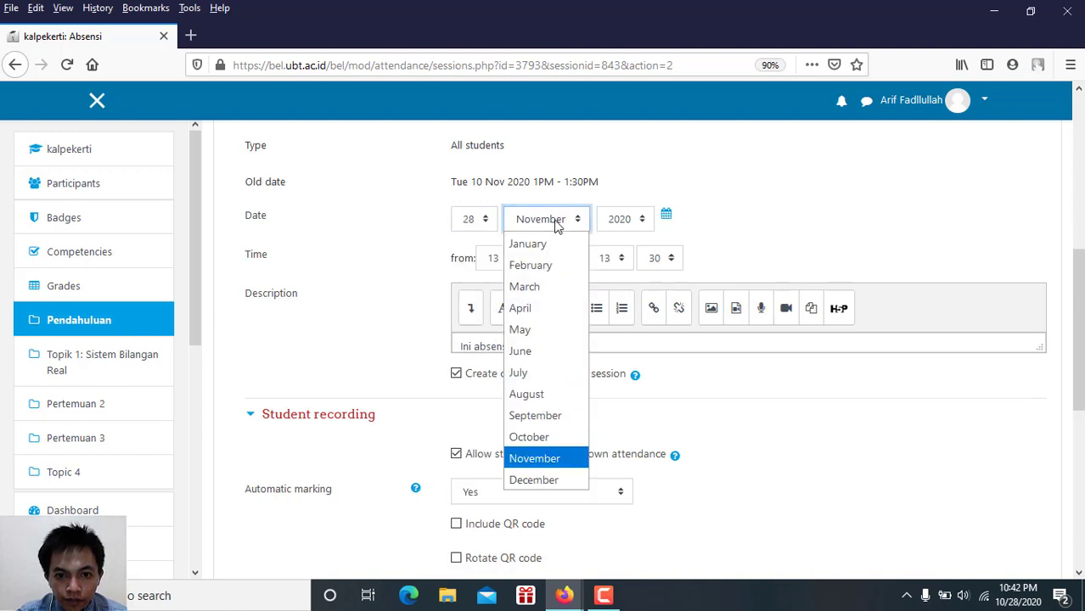
pyautogui.click(562, 437)
# Set the session's start hour to 22, leaving the automatic marking option at Yes.
pyautogui.click(509, 262)
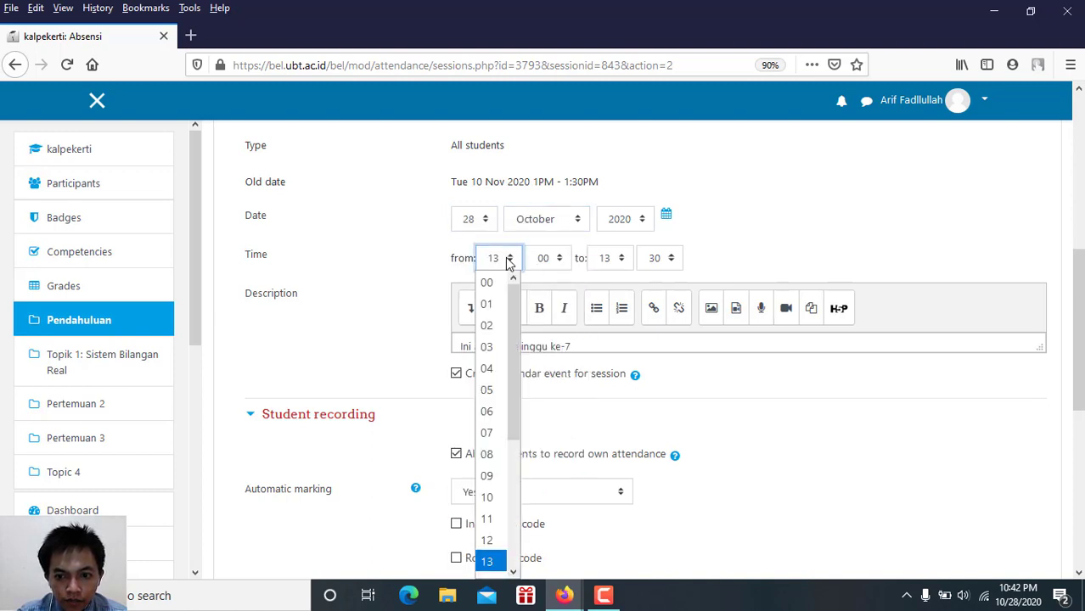
pyautogui.click(505, 504)
pyautogui.click(504, 503)
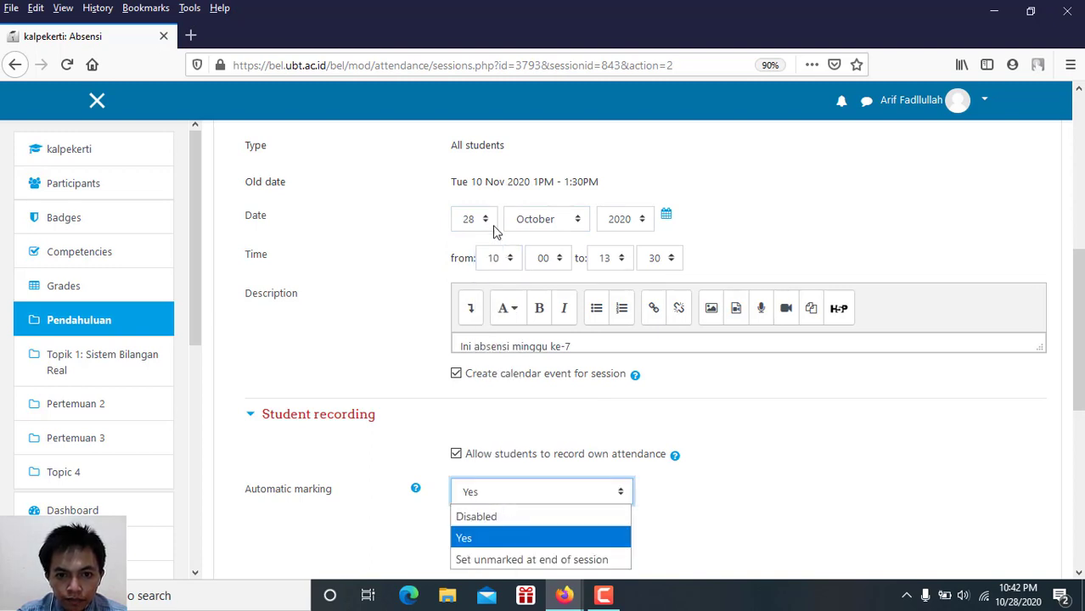
pyautogui.click(508, 259)
pyautogui.scroll(-3, 514, 501)
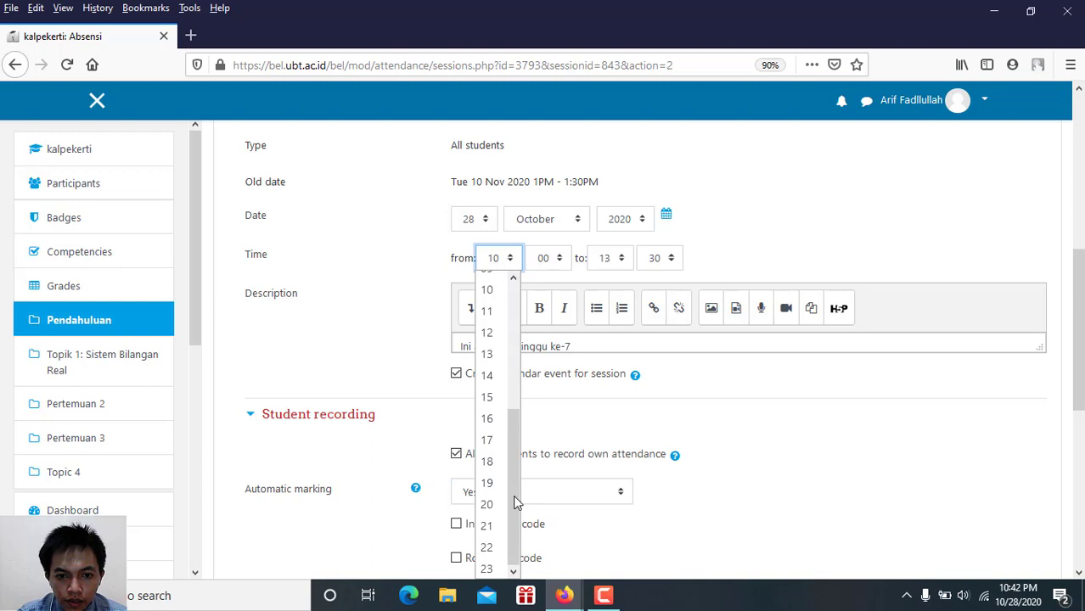
pyautogui.click(486, 547)
# Set the session's end time to 23:00 and save the changes.
pyautogui.click(611, 261)
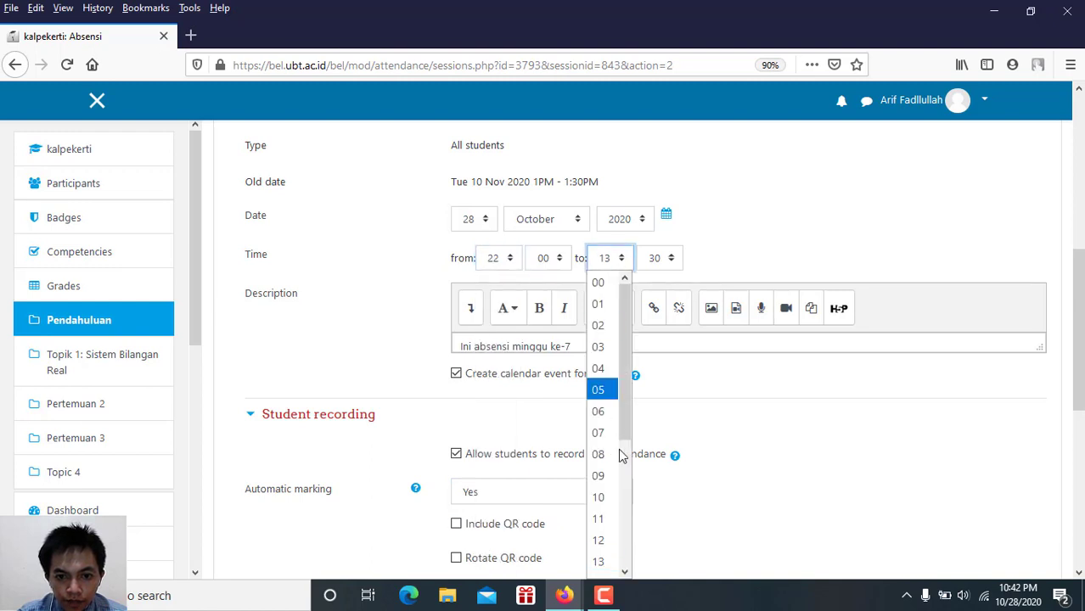
pyautogui.scroll(-3, 627, 467)
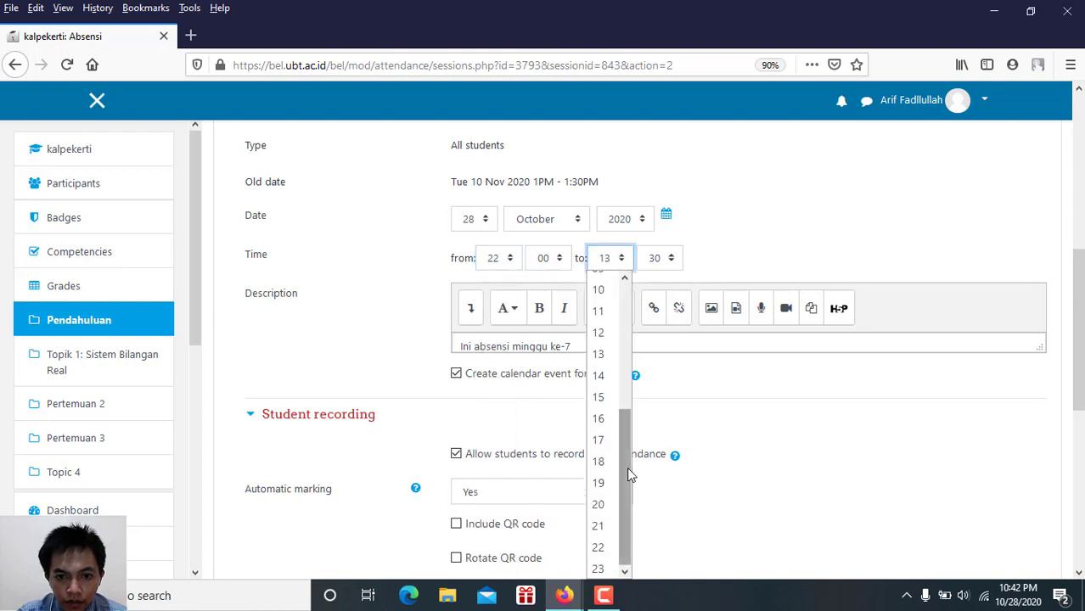
pyautogui.click(600, 567)
pyautogui.click(668, 265)
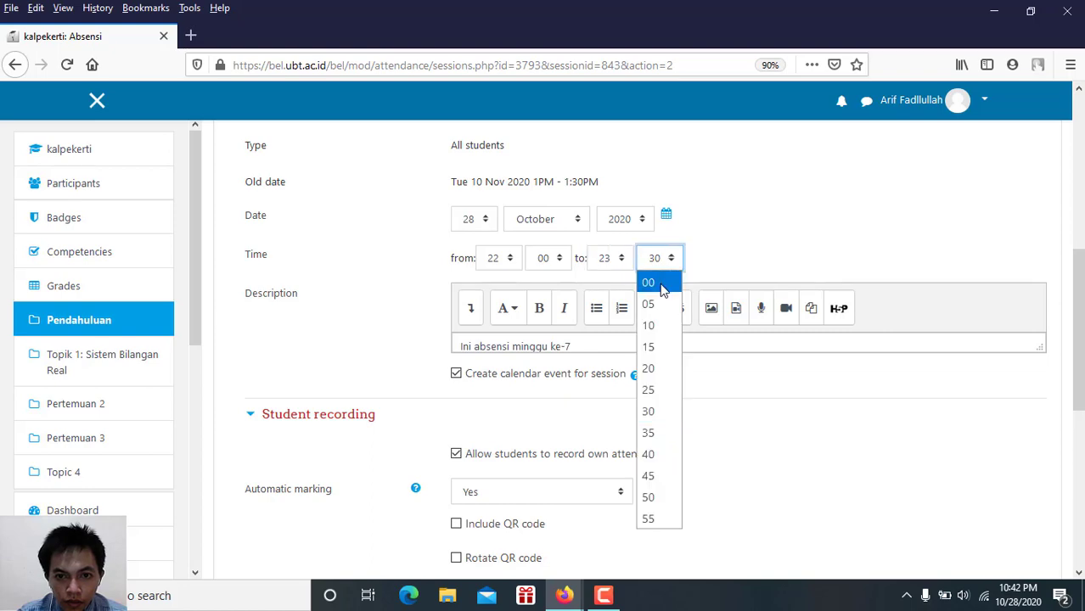
pyautogui.click(659, 282)
pyautogui.scroll(-5, 659, 282)
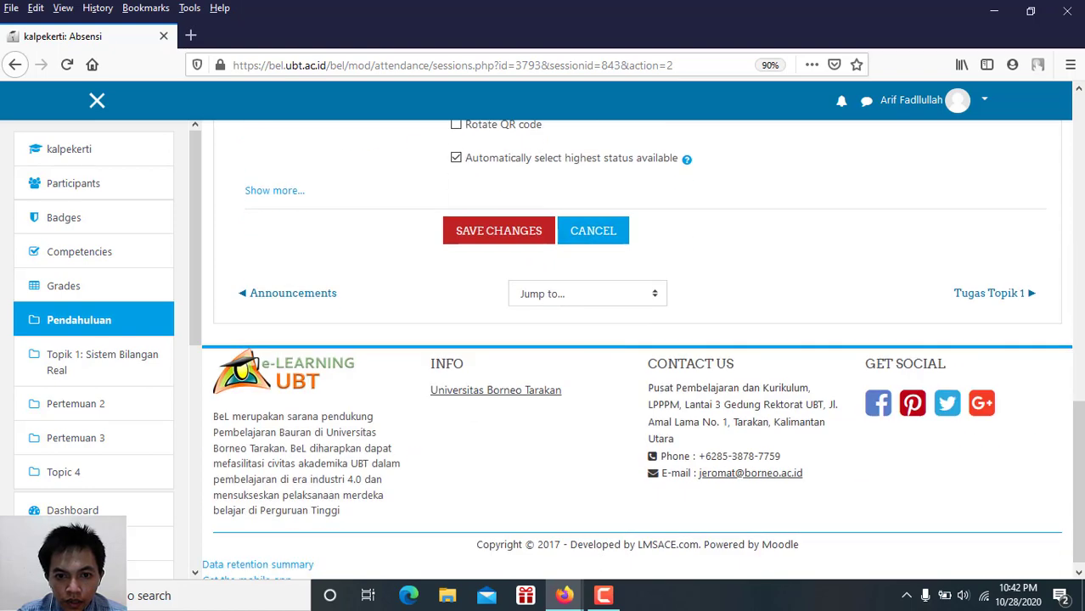
pyautogui.click(501, 232)
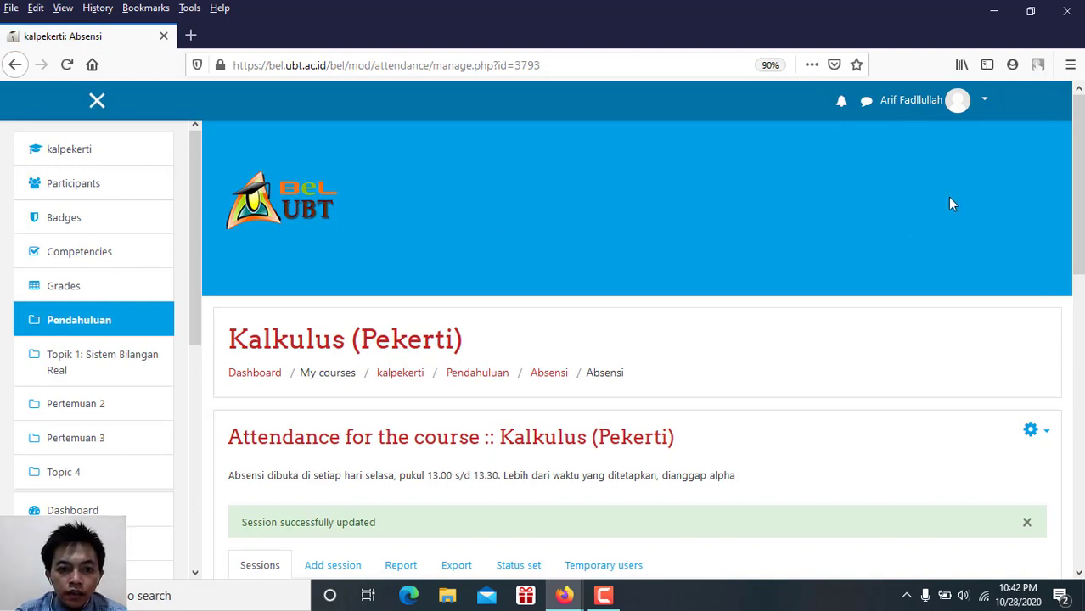
# Check the updated session list, switch to the browser window with the student account, and reload the attendance report.
pyautogui.moveTo(1076, 178); pyautogui.dragTo(1076, 292)
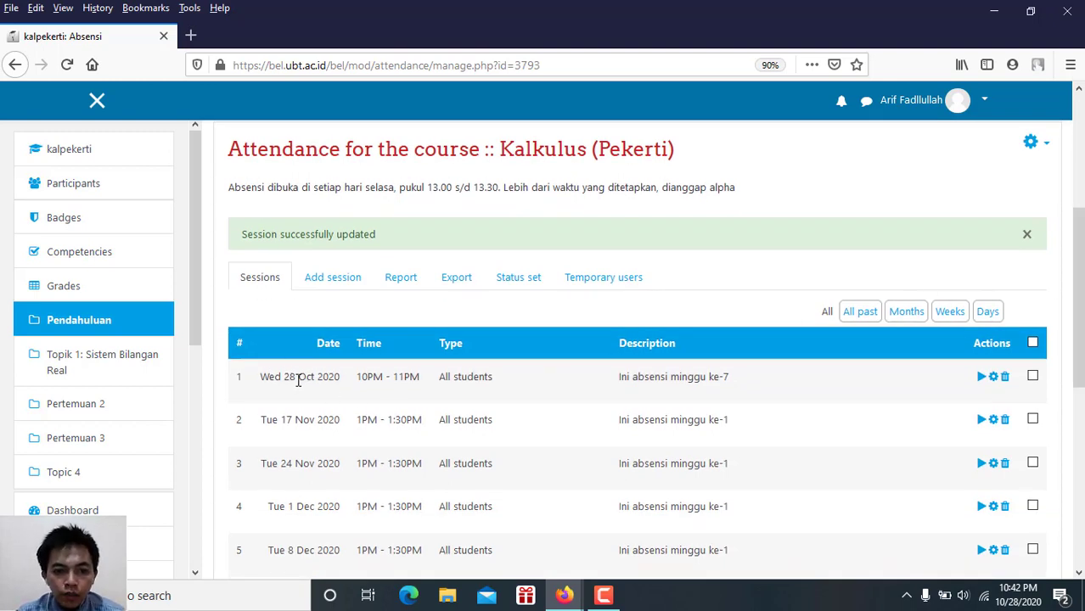
pyautogui.moveTo(569, 598)
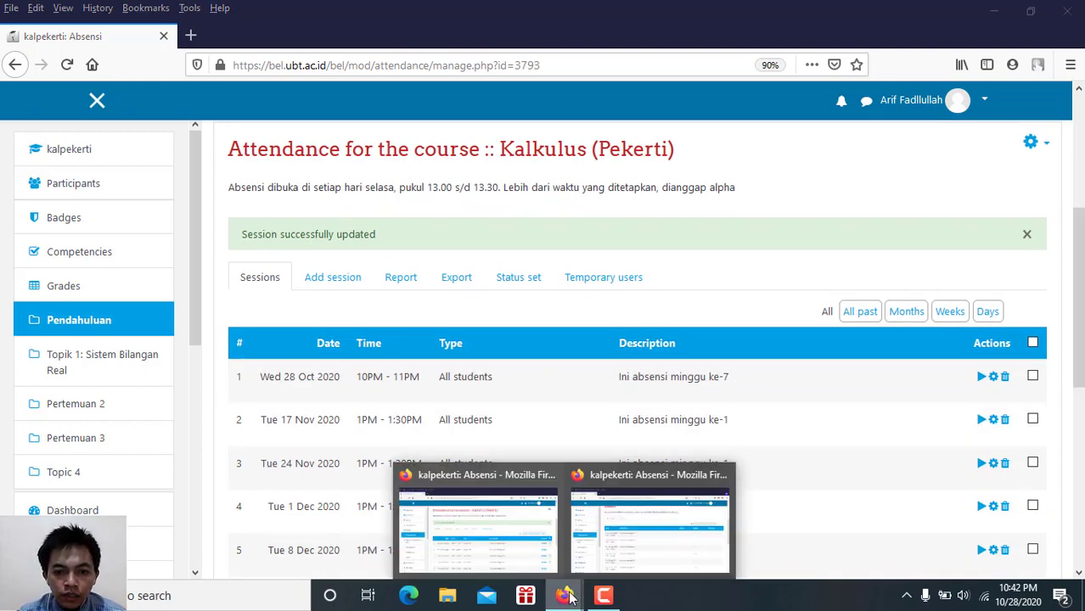
pyautogui.click(644, 520)
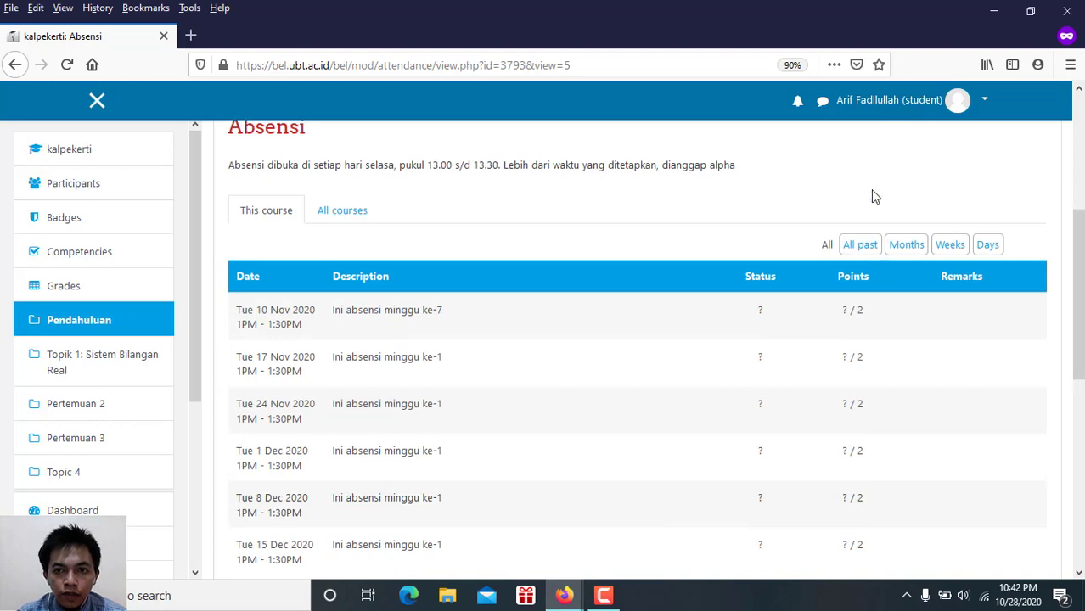
pyautogui.scroll(5, 875, 193)
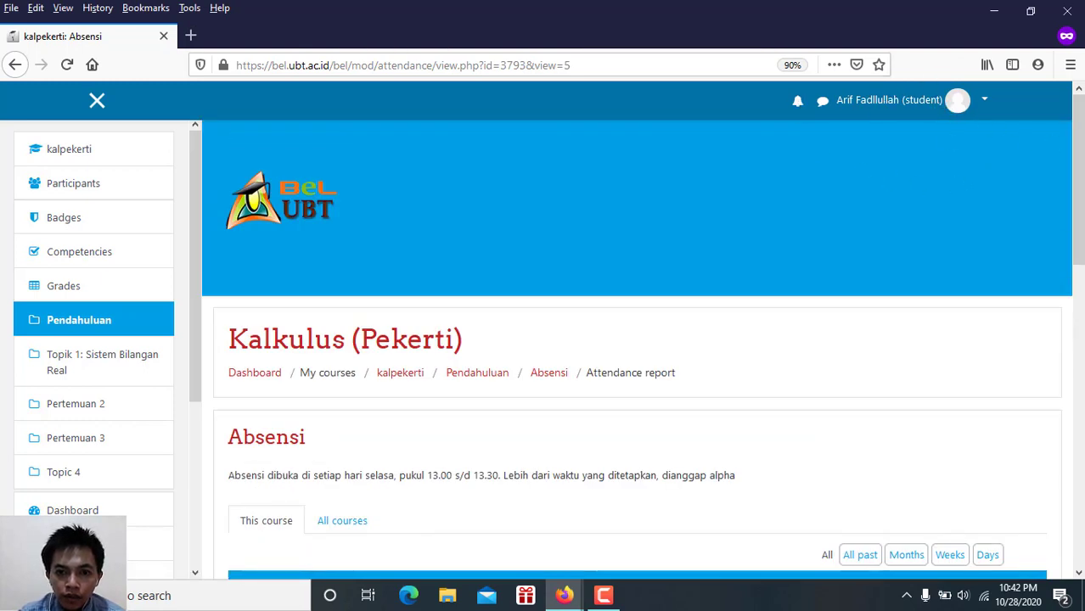
pyautogui.scroll(-3, 303, 172)
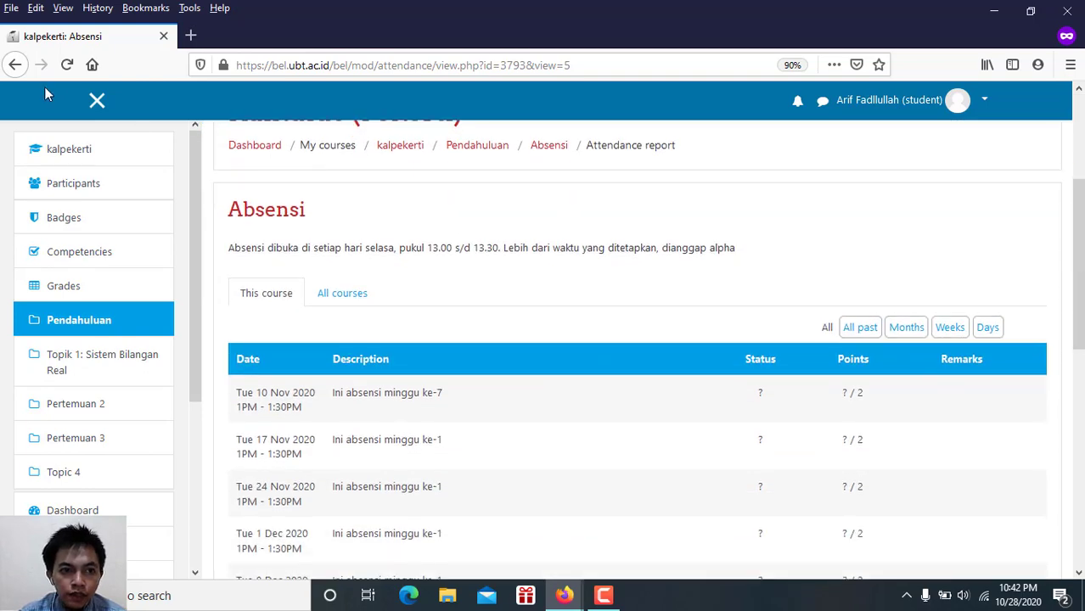
pyautogui.click(65, 72)
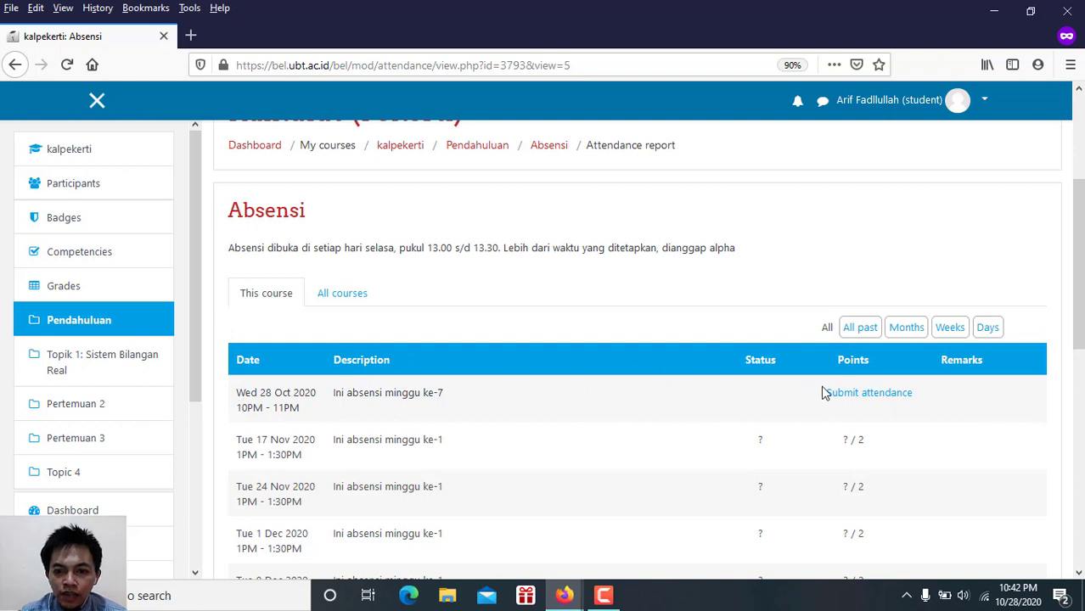
# Submit the student's attendance for the 28 October 2020 session and examine its status, points and remarks.
pyautogui.click(875, 399)
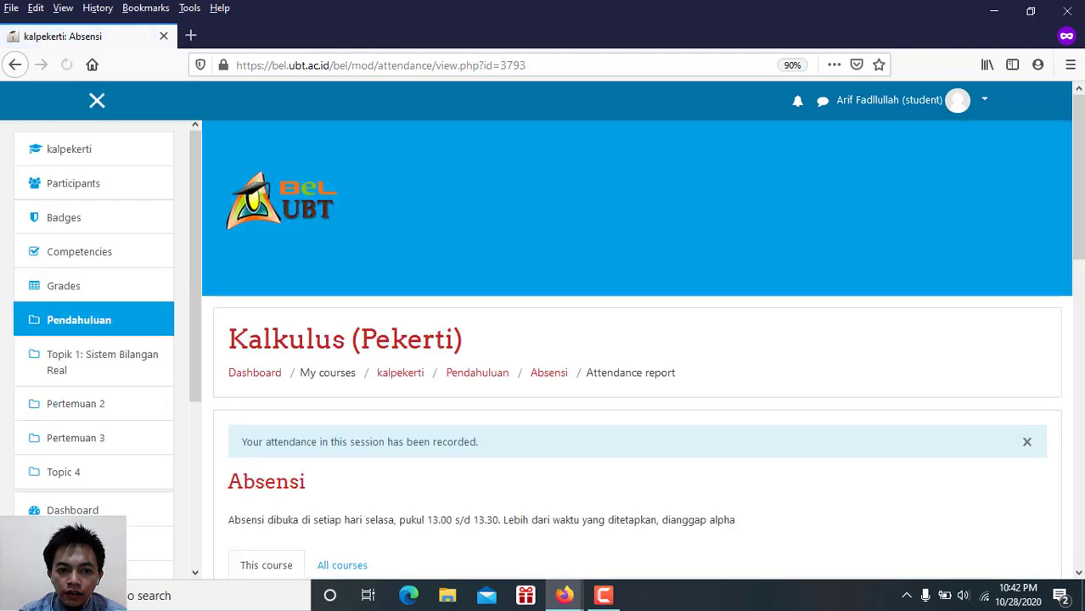
pyautogui.scroll(-5, 874, 398)
pyautogui.scroll(3, 567, 267)
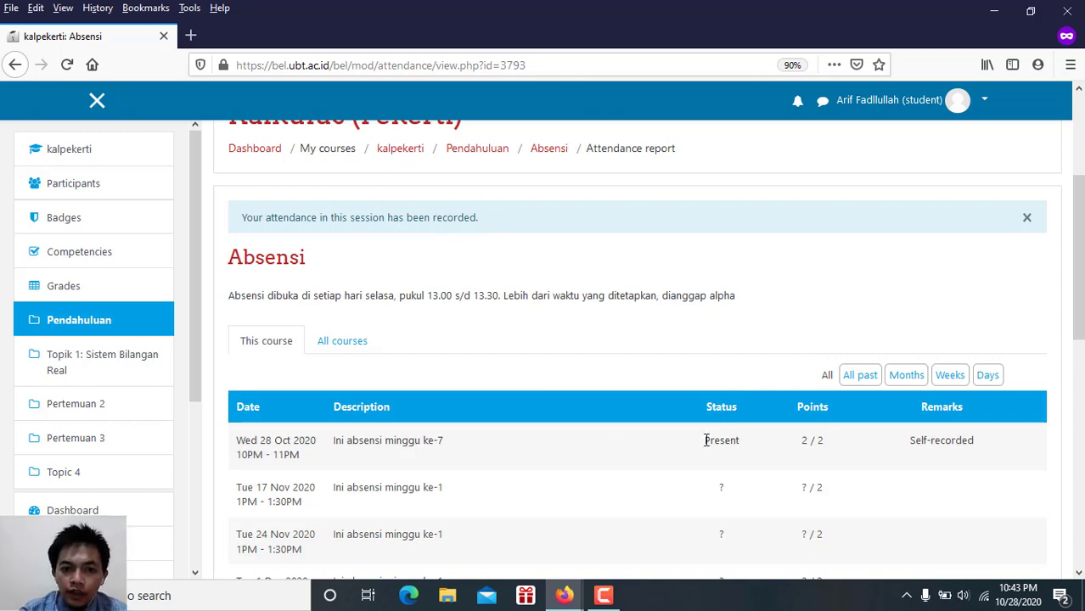
# Switch back to the teacher's browser window with the Absensi session list.
pyautogui.click(564, 595)
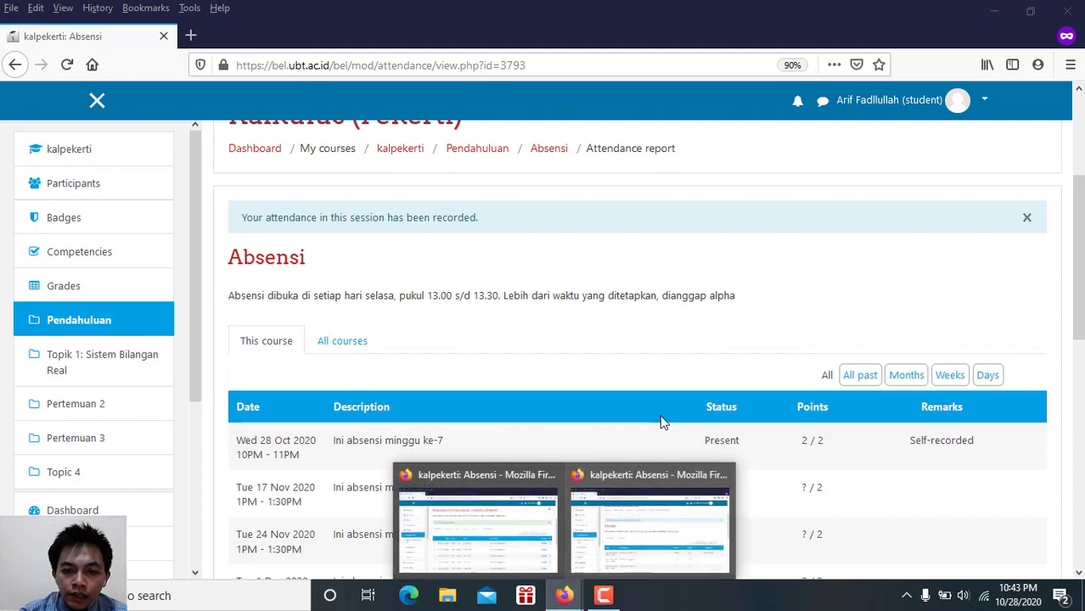
pyautogui.click(534, 506)
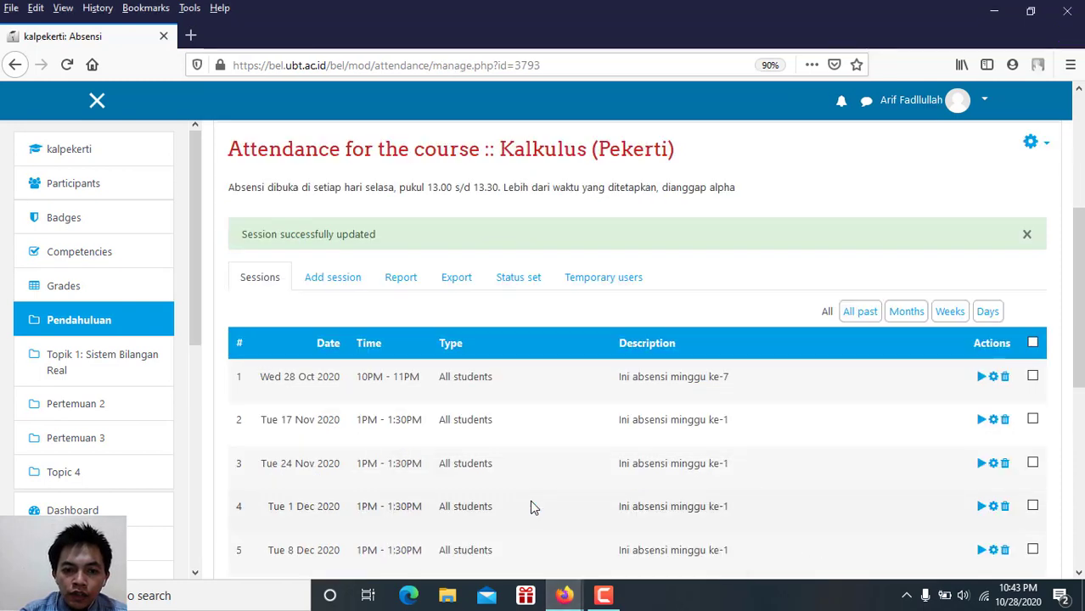
pyautogui.click(995, 378)
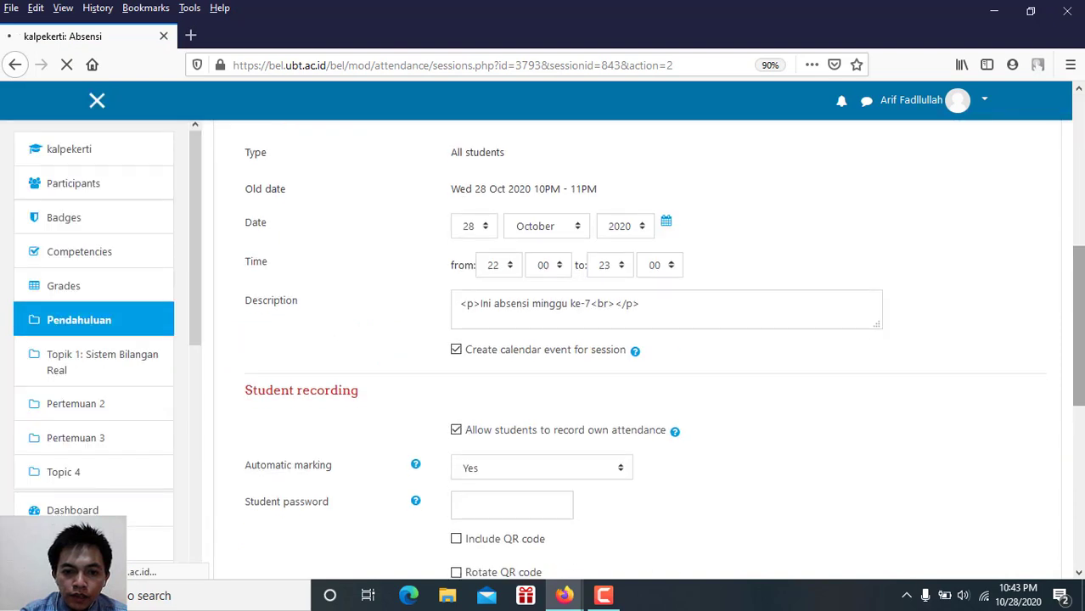
pyautogui.scroll(-3, 909, 460)
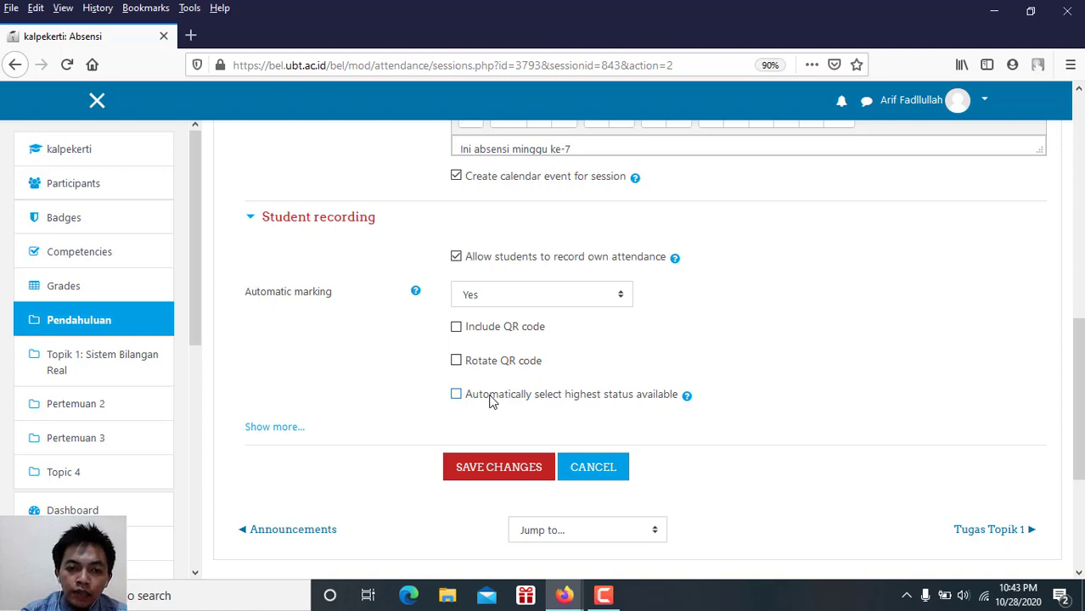
pyautogui.click(501, 474)
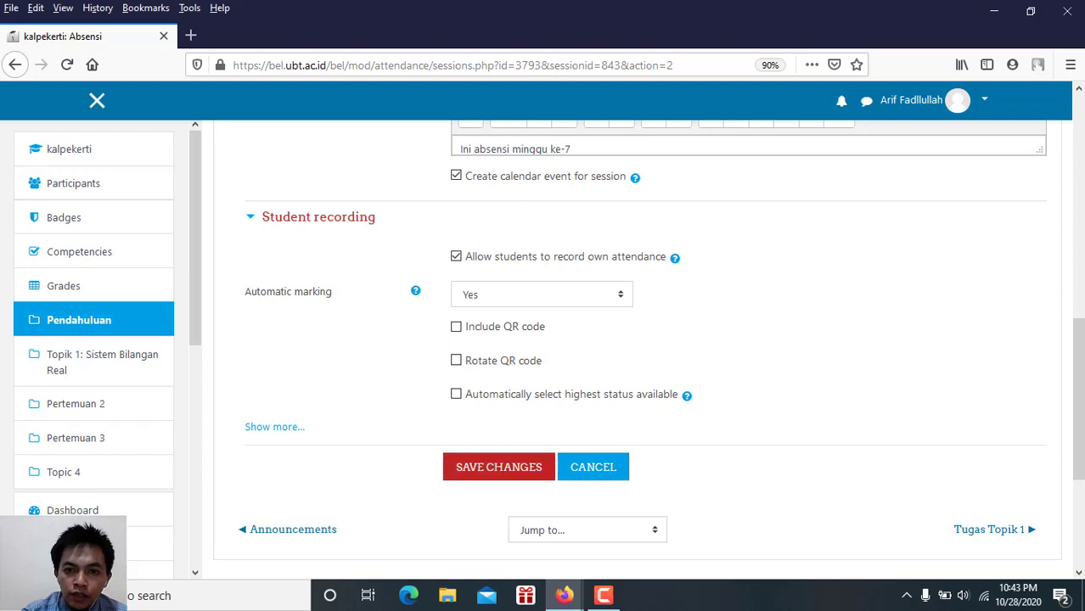
pyautogui.click(603, 475)
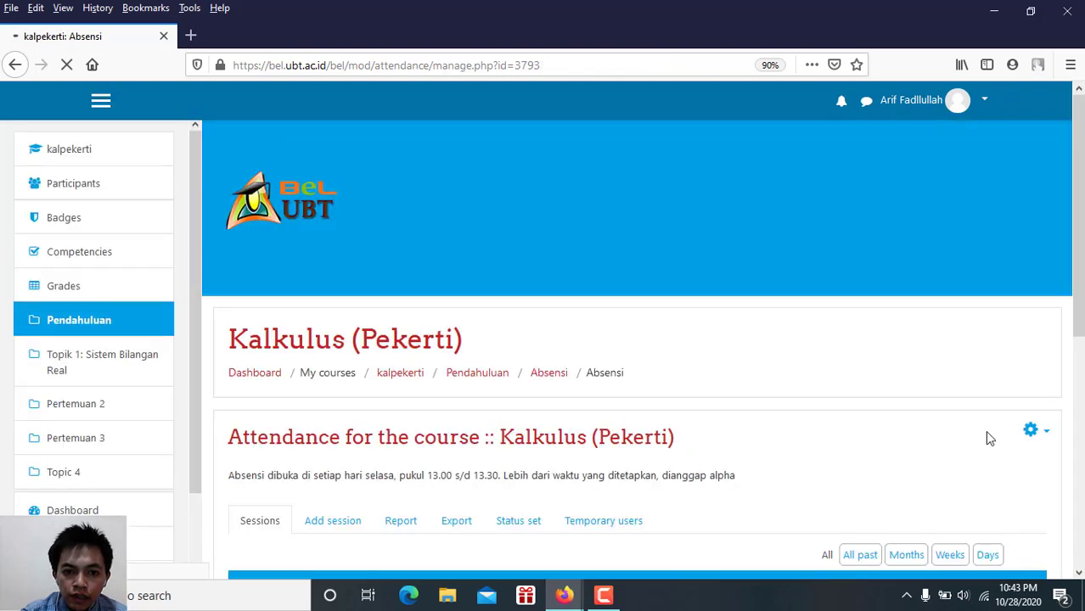
# Open the 17 November 2020 session for editing and set its date to 28 October 2020.
pyautogui.scroll(-6, 930, 202)
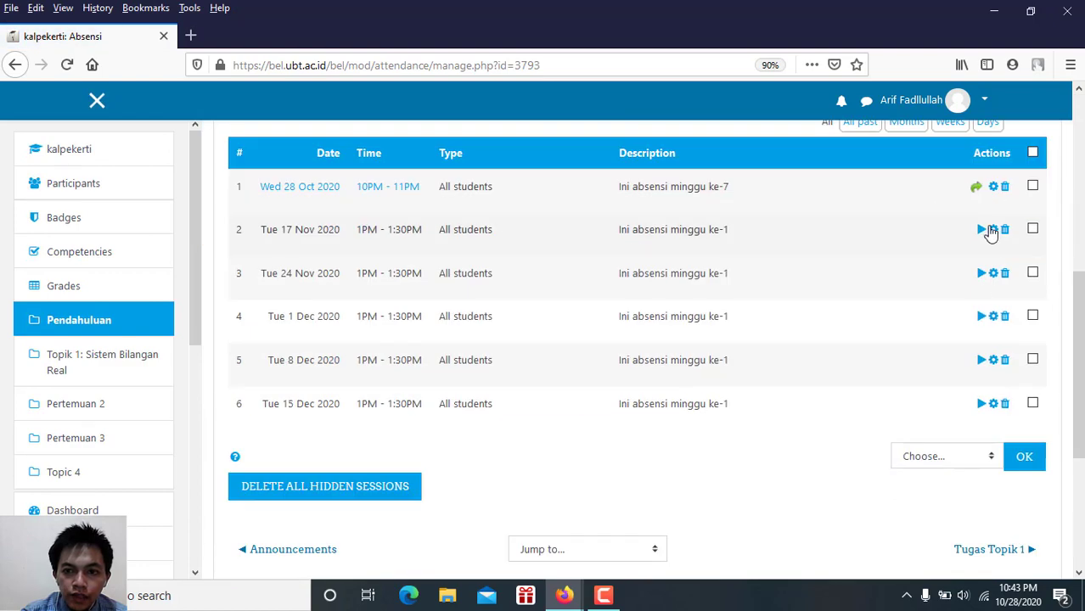
pyautogui.click(995, 231)
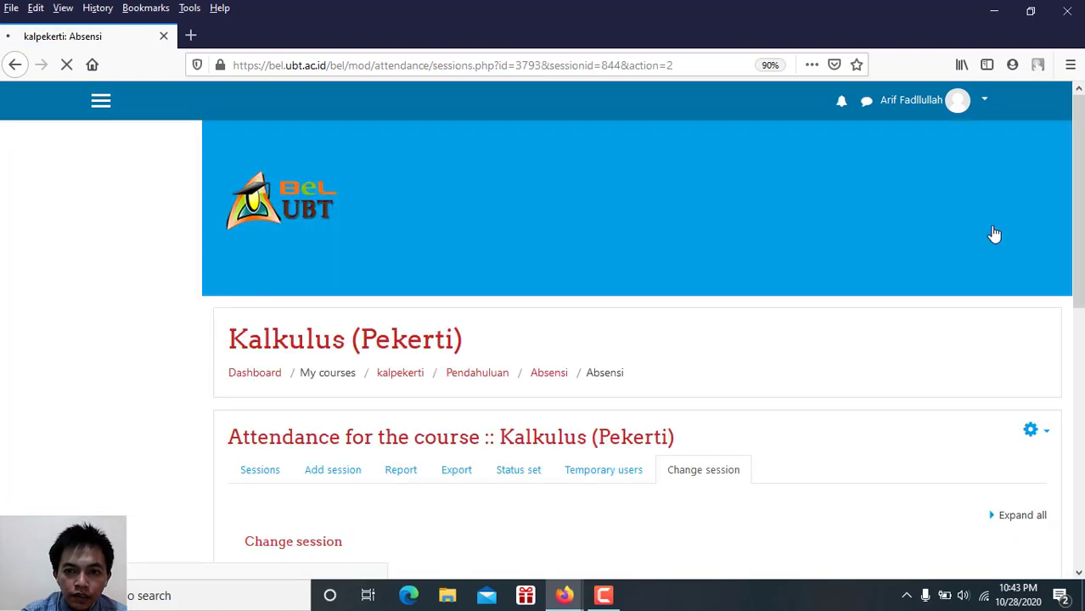
pyautogui.scroll(-5, 541, 228)
pyautogui.click(541, 225)
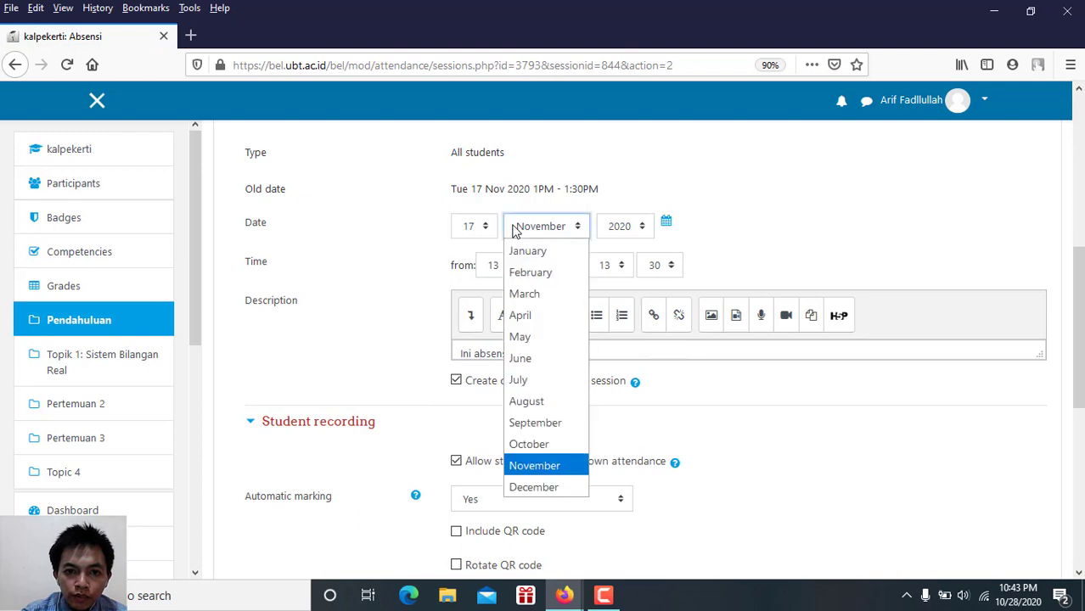
pyautogui.click(529, 444)
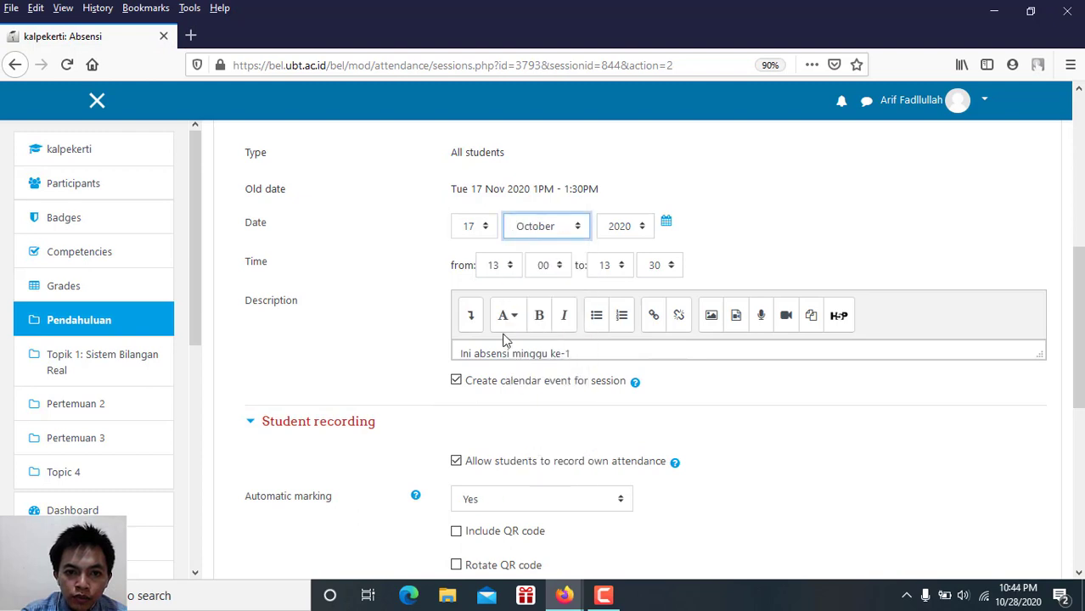
pyautogui.click(475, 226)
pyautogui.scroll(-5, 484, 442)
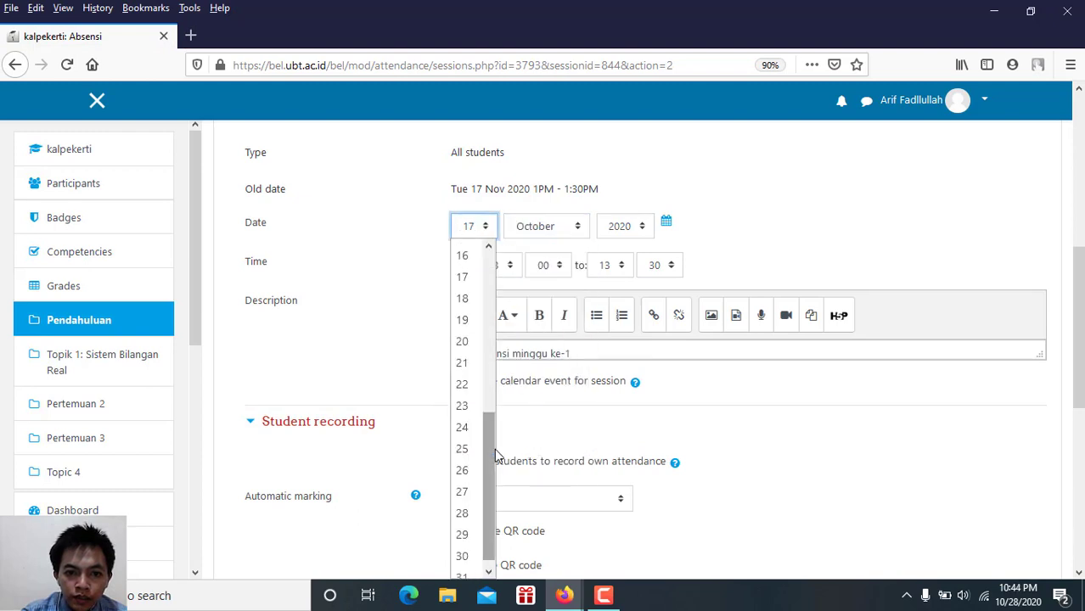
pyautogui.click(470, 520)
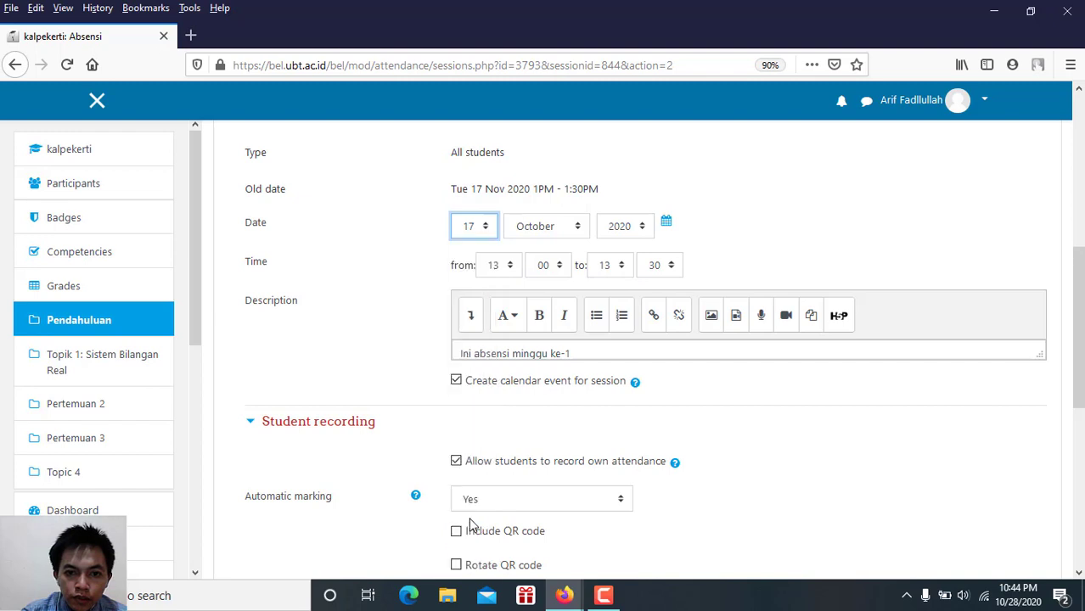
# Set the session's time from 22:00 to 23:30 and save the changes.
pyautogui.click(506, 267)
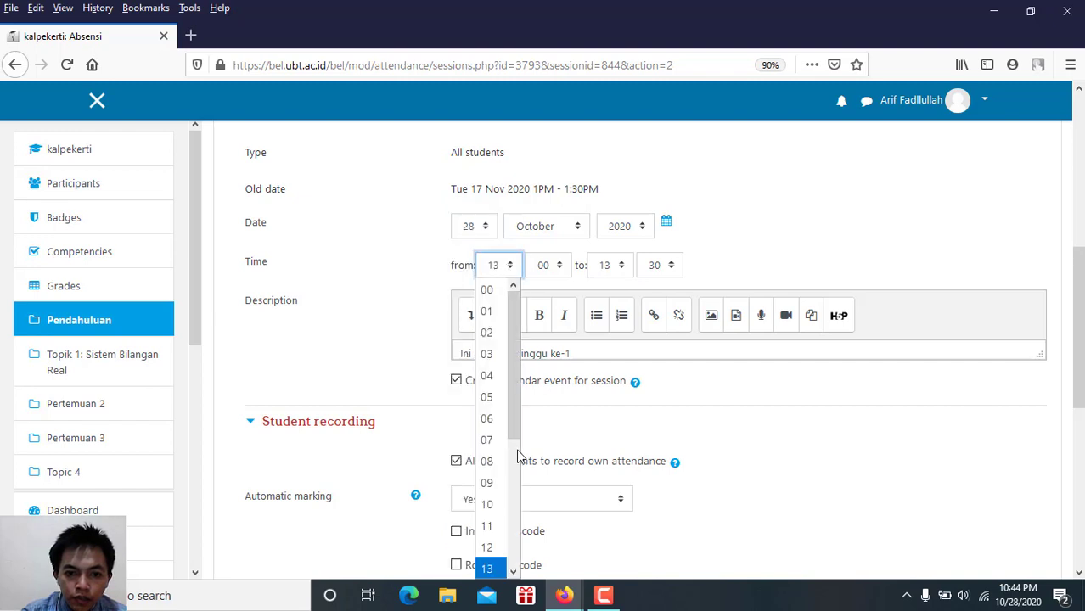
pyautogui.scroll(-3, 514, 463)
pyautogui.click(487, 550)
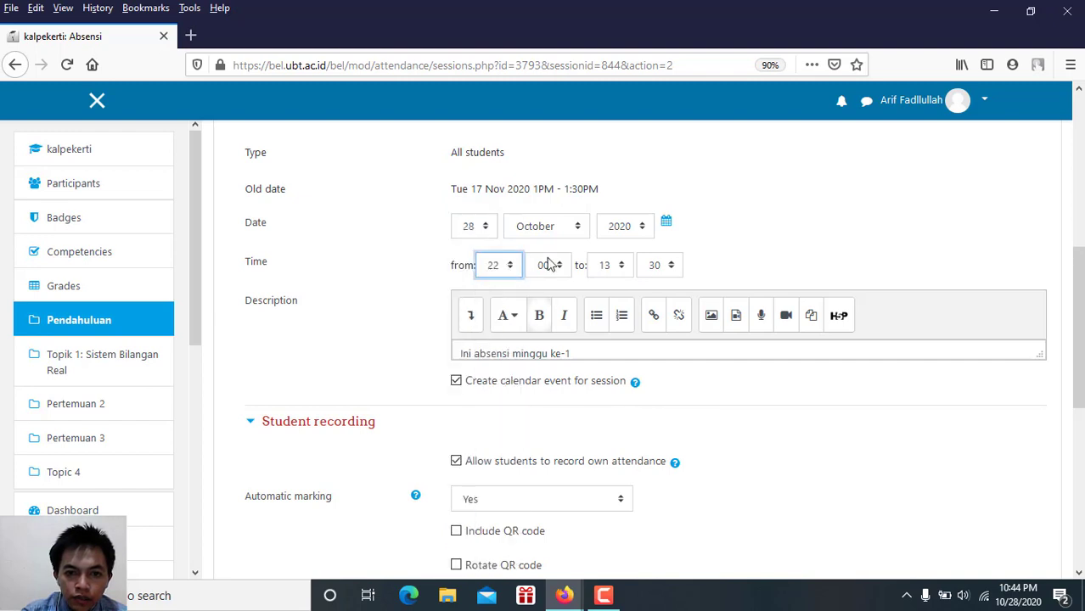
pyautogui.click(607, 272)
pyautogui.click(628, 546)
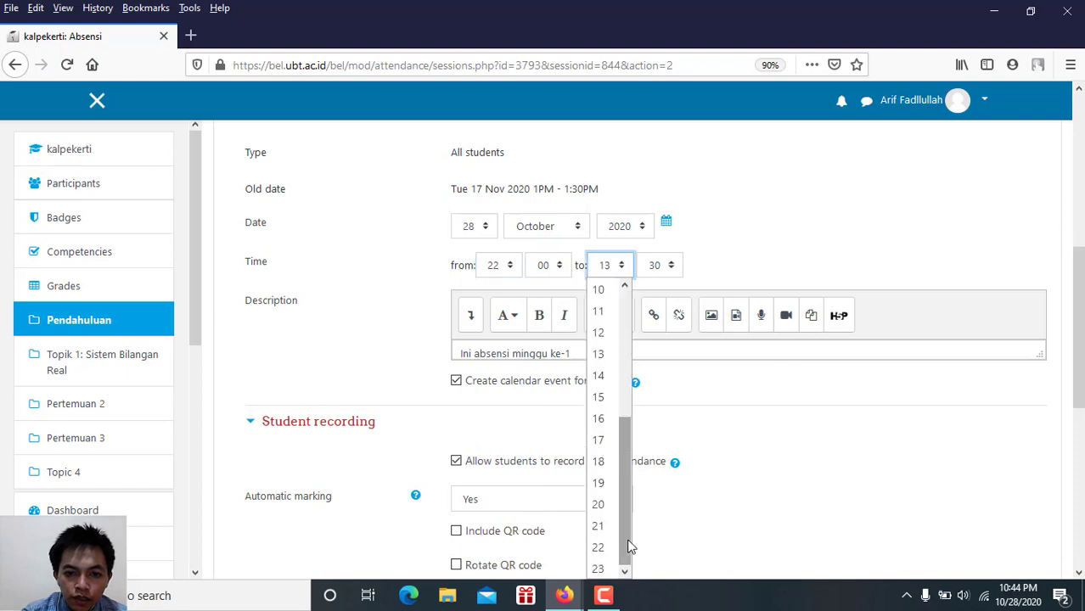
pyautogui.click(603, 569)
pyautogui.scroll(-5, 603, 560)
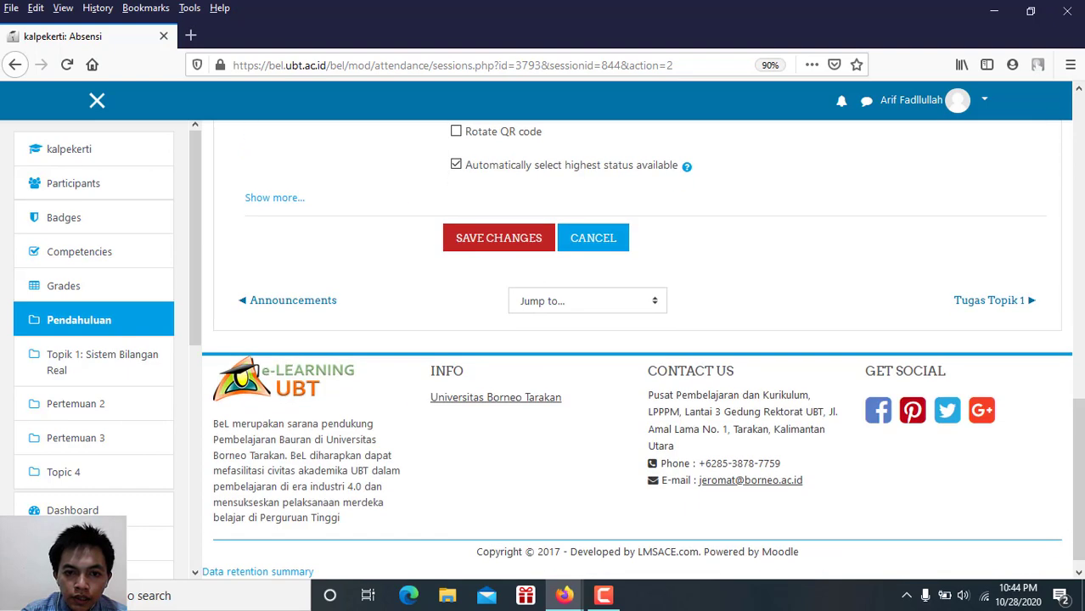
pyautogui.click(478, 245)
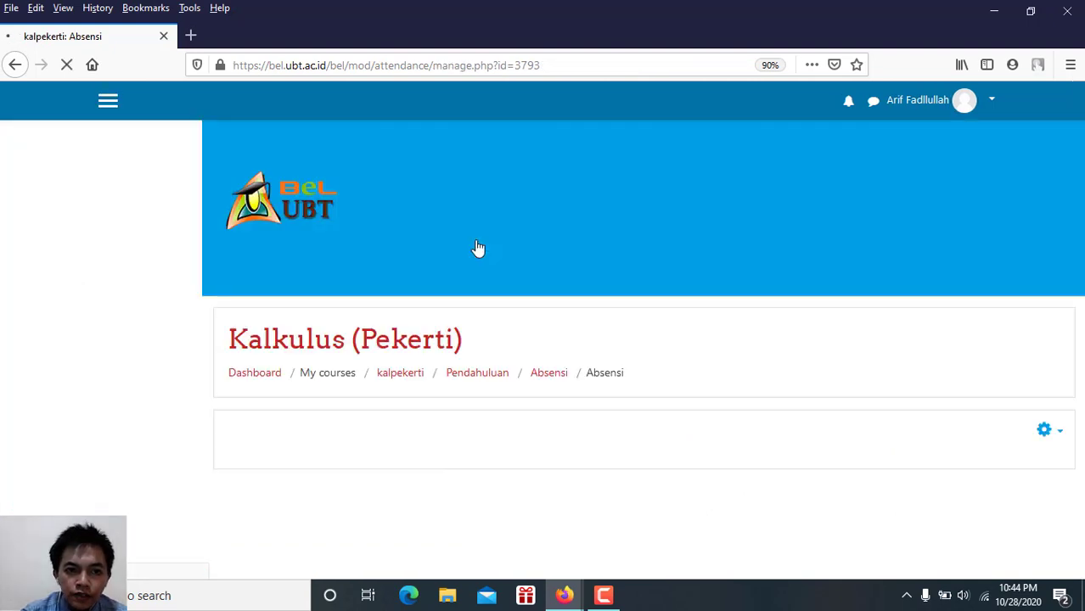
# Switch to the browser window with the student account and reload the Absensi attendance report.
pyautogui.scroll(-5, 478, 247)
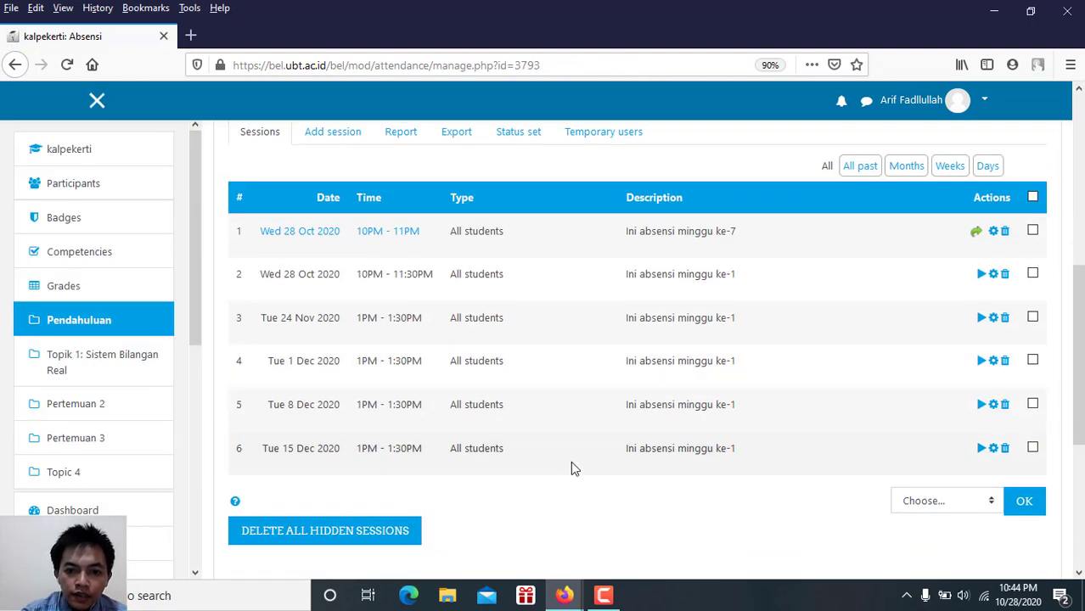
pyautogui.moveTo(564, 595)
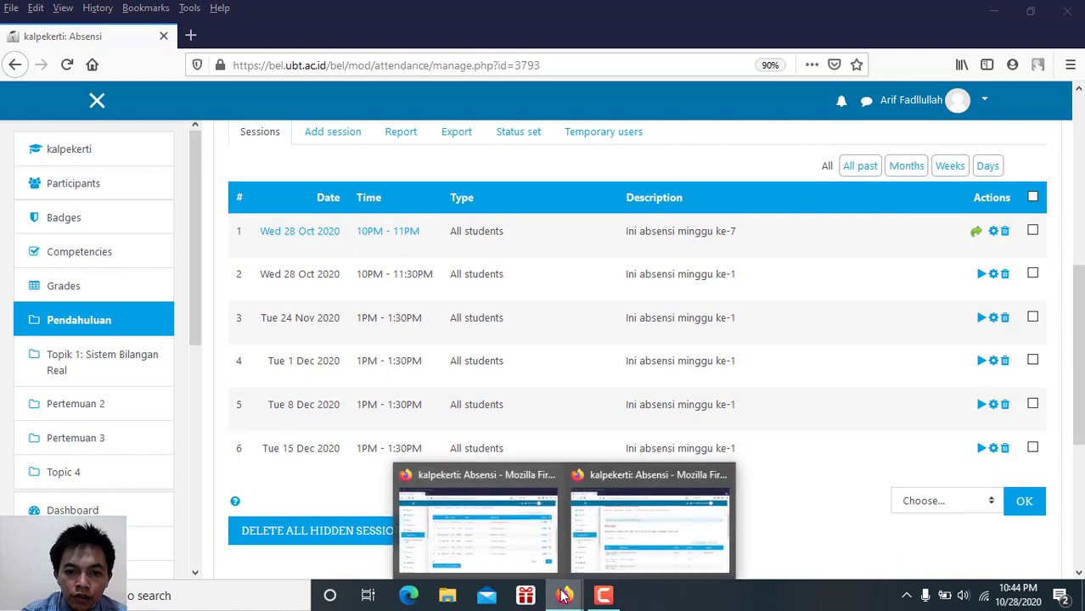
pyautogui.click(633, 549)
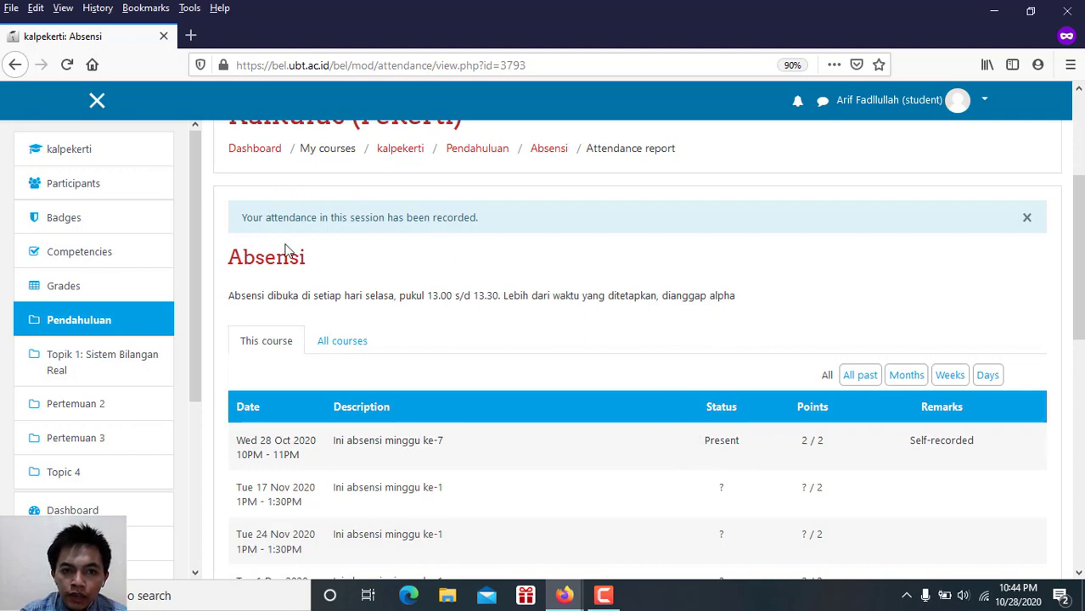
pyautogui.click(534, 72)
pyautogui.press('Return')
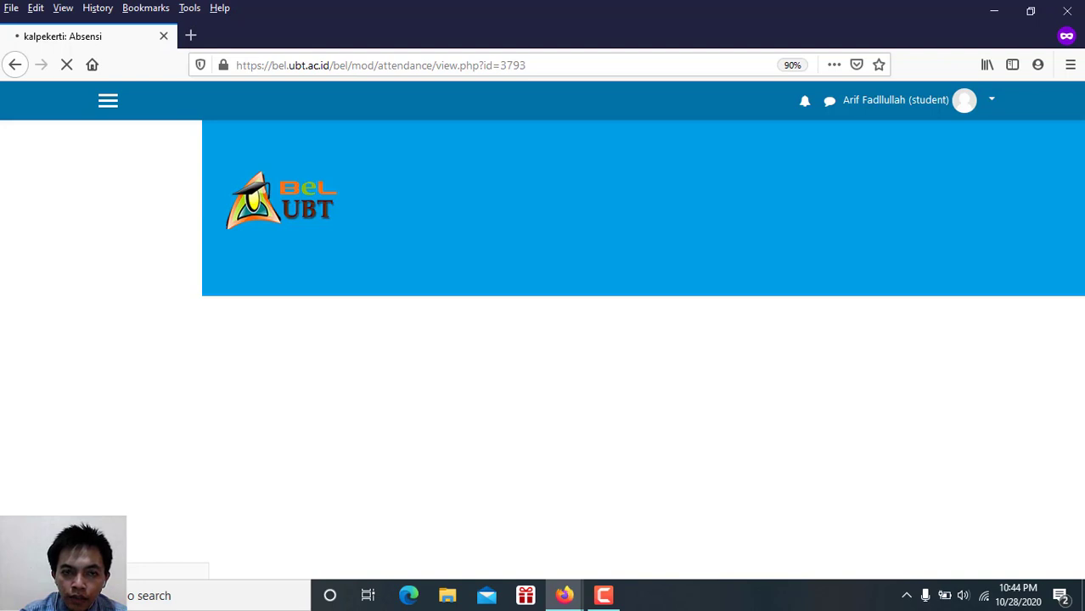
pyautogui.moveTo(1080, 139); pyautogui.dragTo(1082, 256)
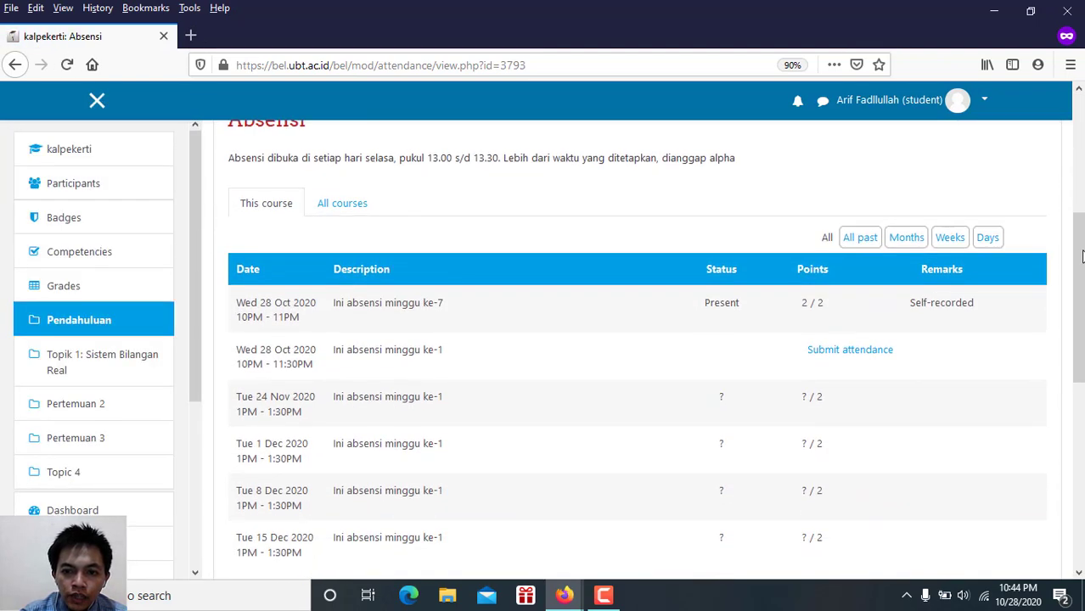
# Submit the student's attendance as Late for the 28 October 2020 10PM - 11:30PM session and save it.
pyautogui.click(842, 350)
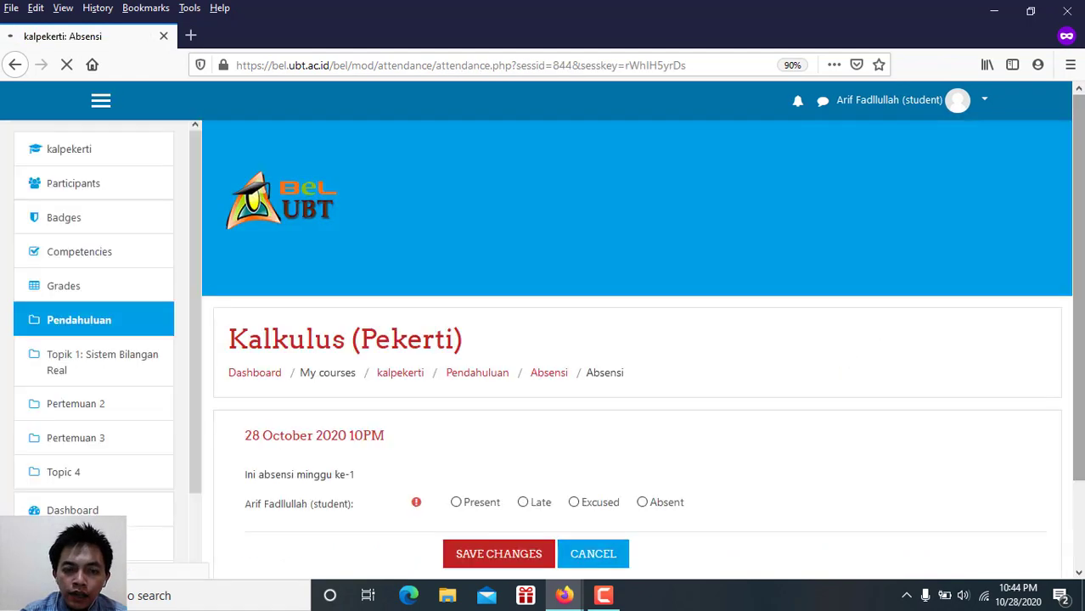
pyautogui.scroll(-3, 551, 333)
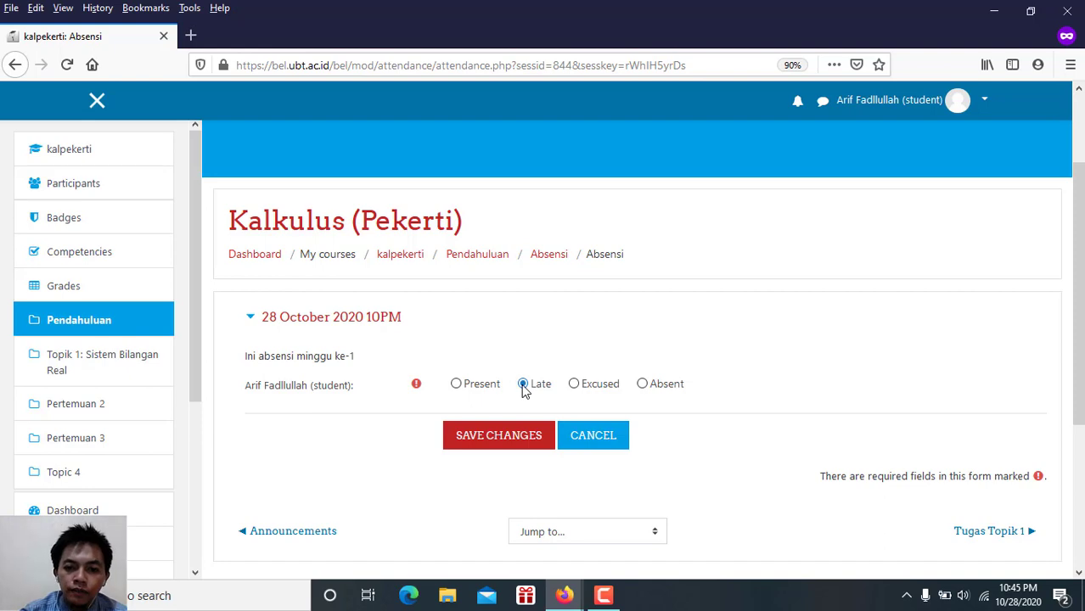
pyautogui.click(498, 441)
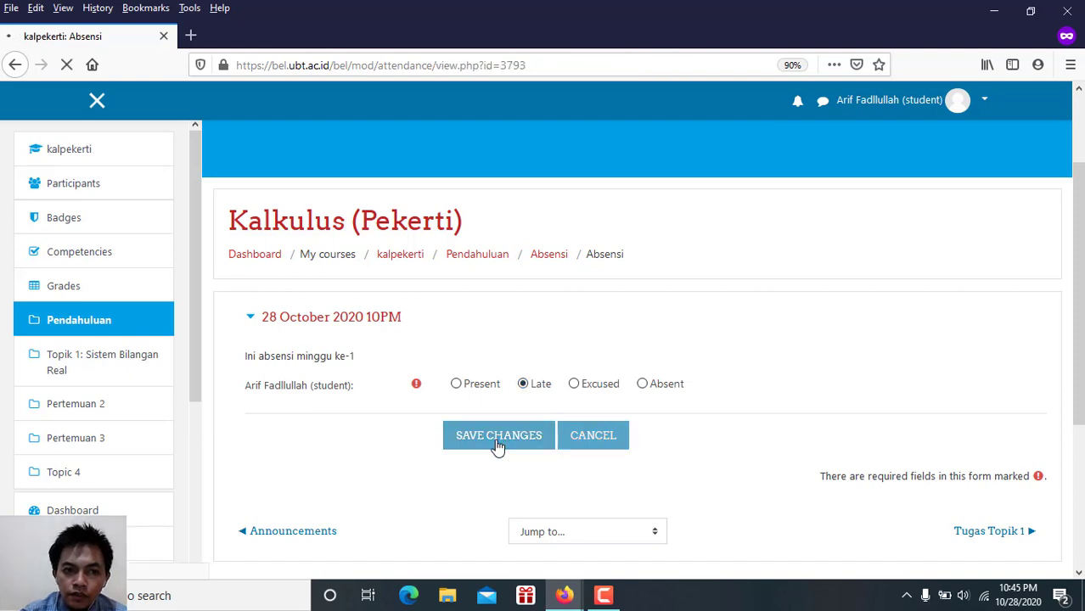
# Examine the student's attendance report, comparing status, points and remarks of the two 28 October 2020 sessions.
pyautogui.scroll(-5, 636, 339)
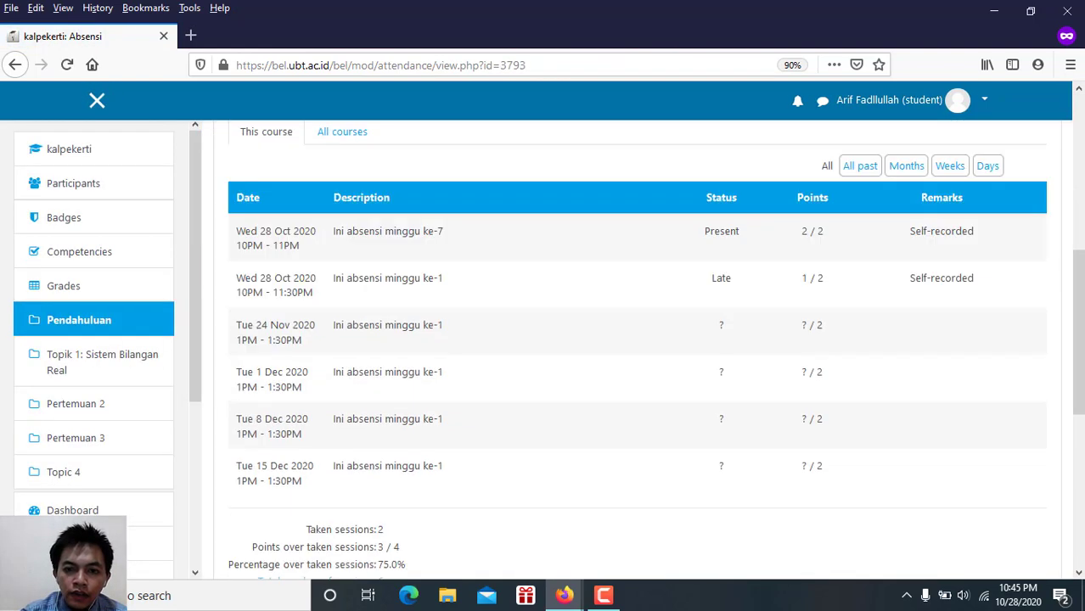
pyautogui.scroll(1, 780, 325)
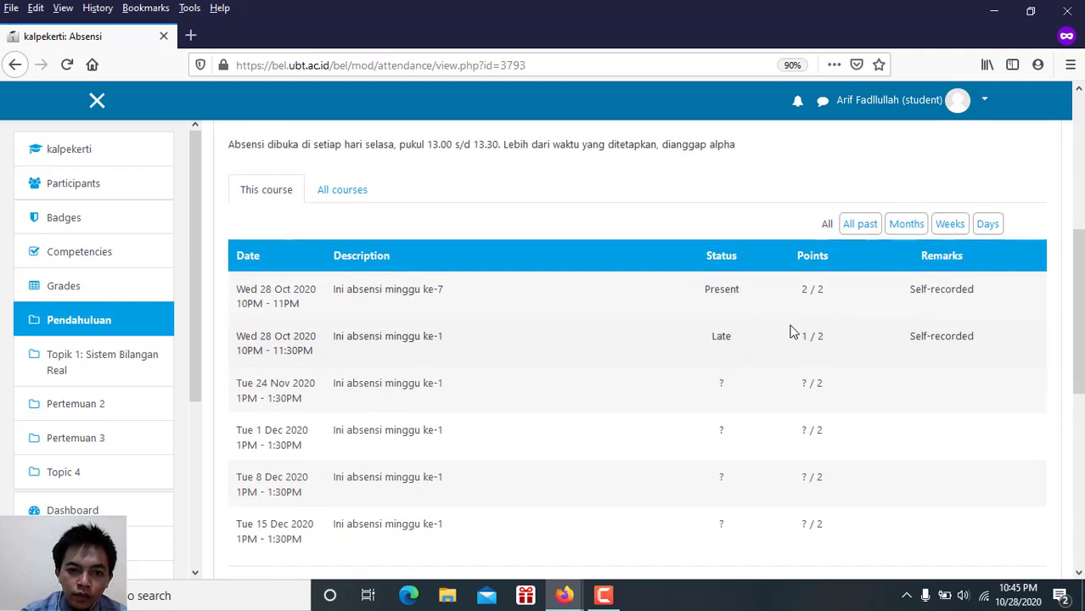
pyautogui.scroll(5, 1074, 170)
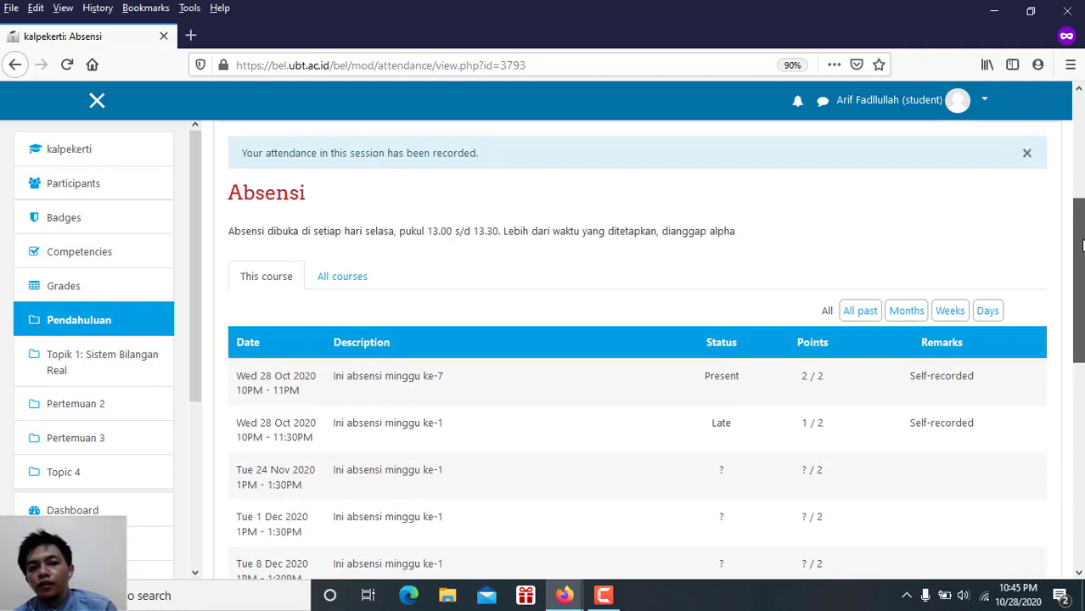
pyautogui.moveTo(1074, 170); pyautogui.dragTo(1074, 198)
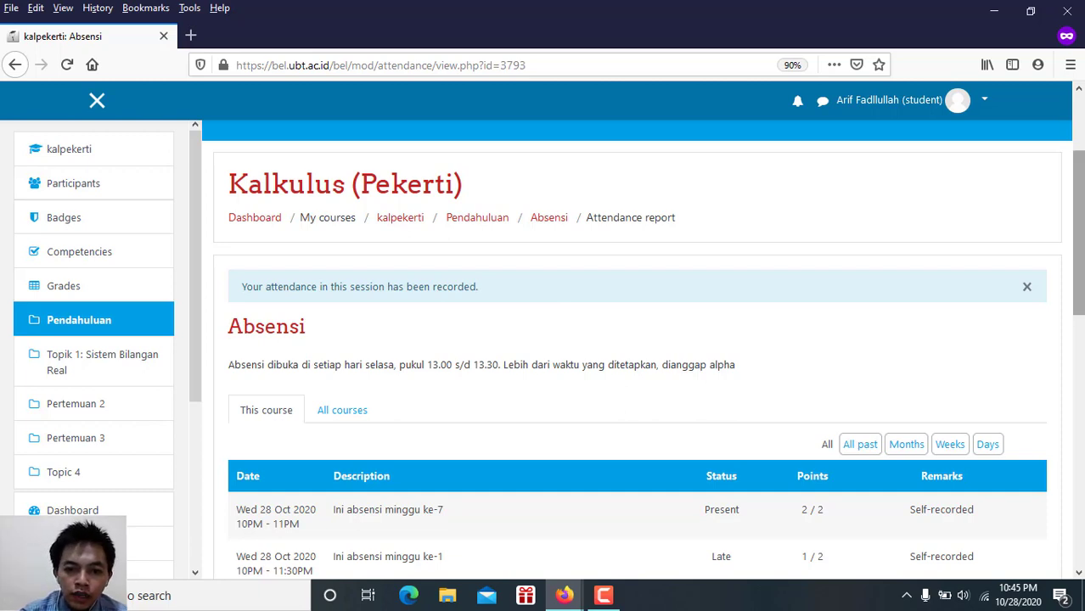
pyautogui.scroll(-3, 1077, 255)
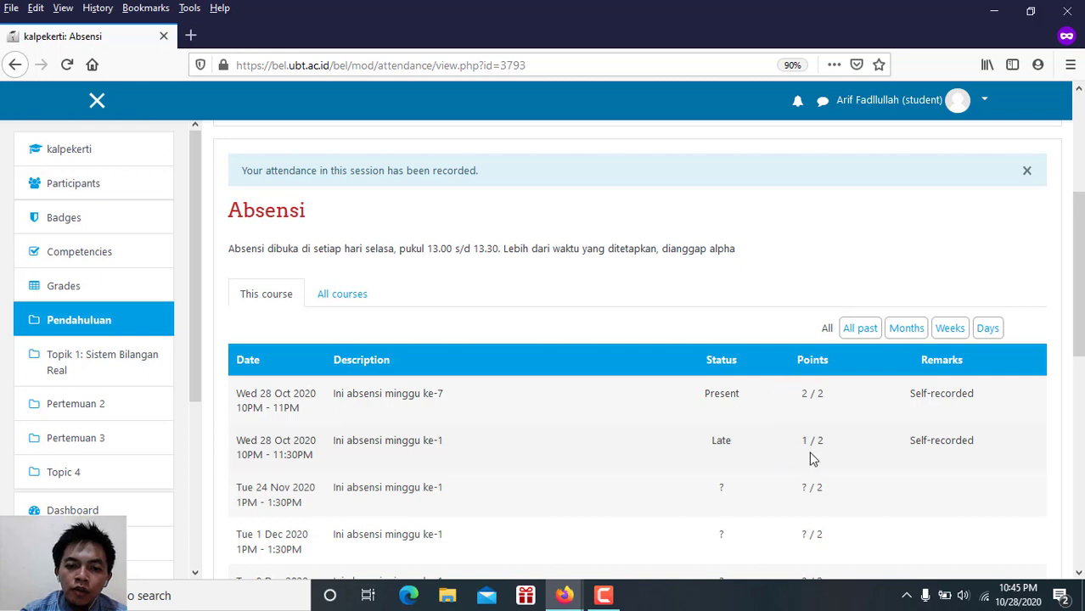
pyautogui.scroll(5, 1078, 211)
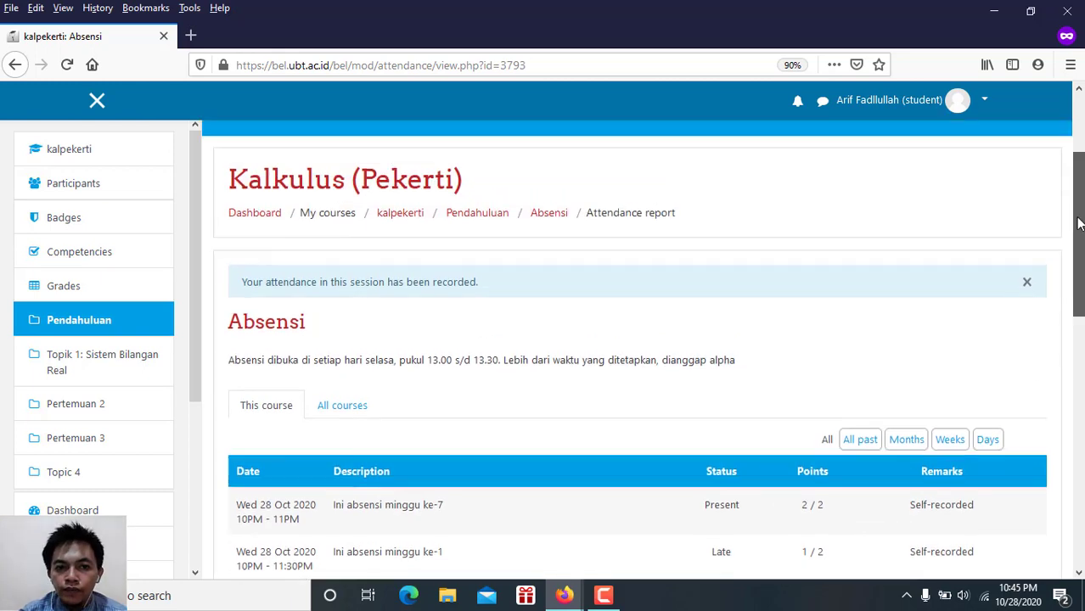
pyautogui.scroll(-2, 1078, 211)
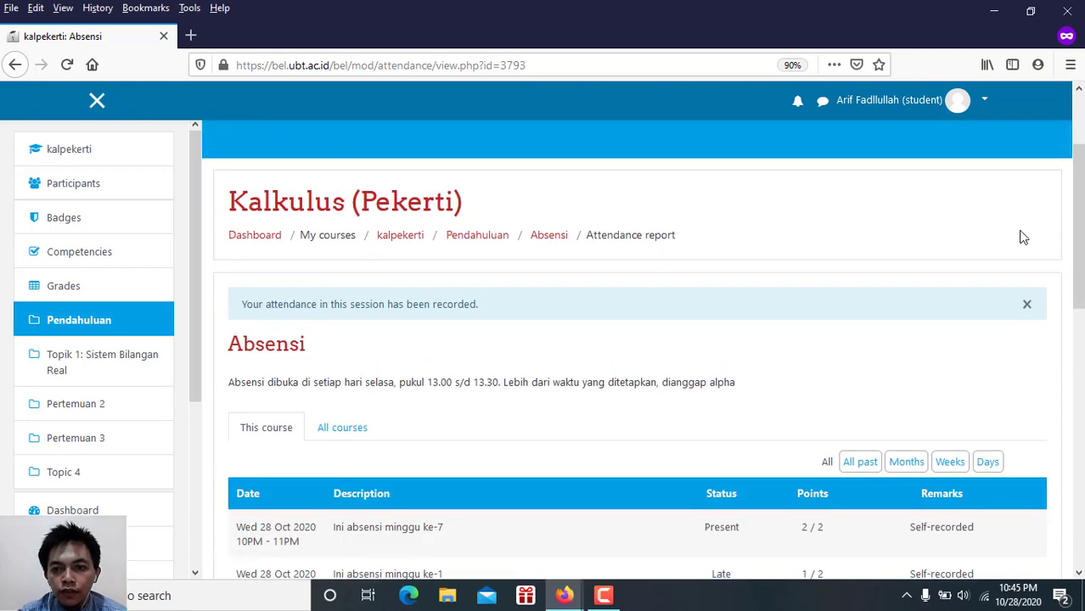